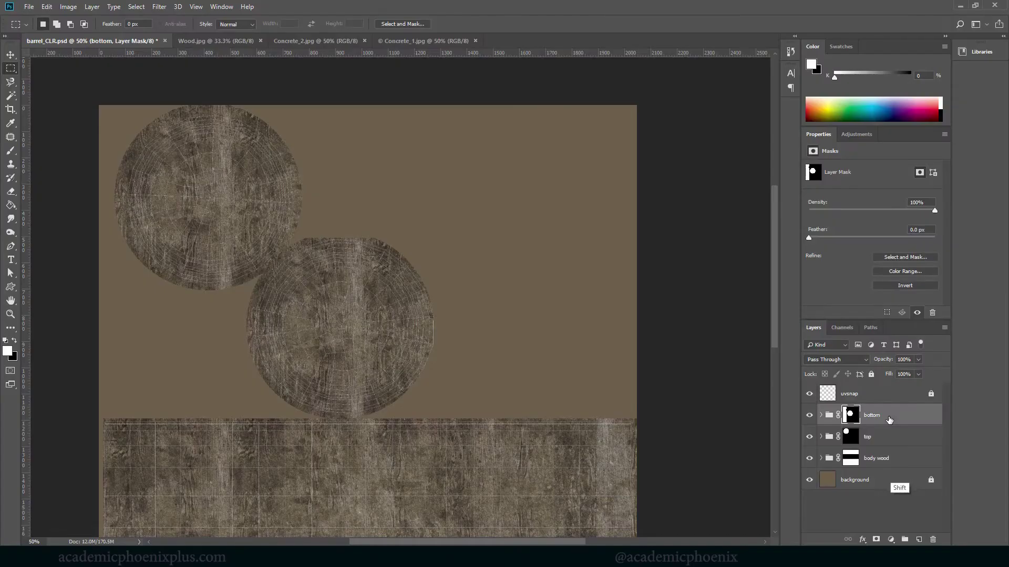
Step: Hide the uvsnap wireframe layer so only the masked wood textures show
{"action": "left_click", "coordinate": [902, 465]}
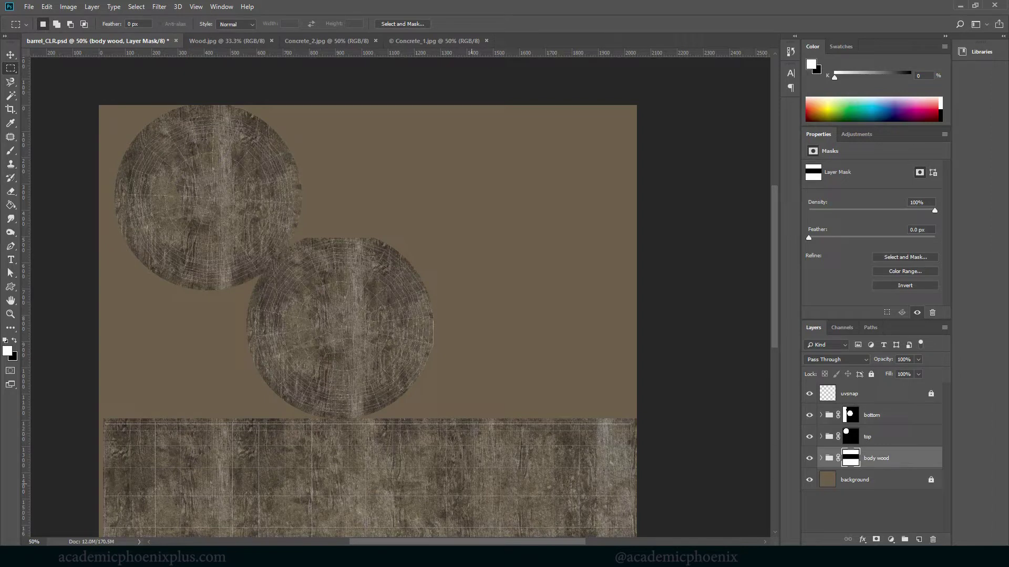
{"action": "left_click", "coordinate": [809, 394]}
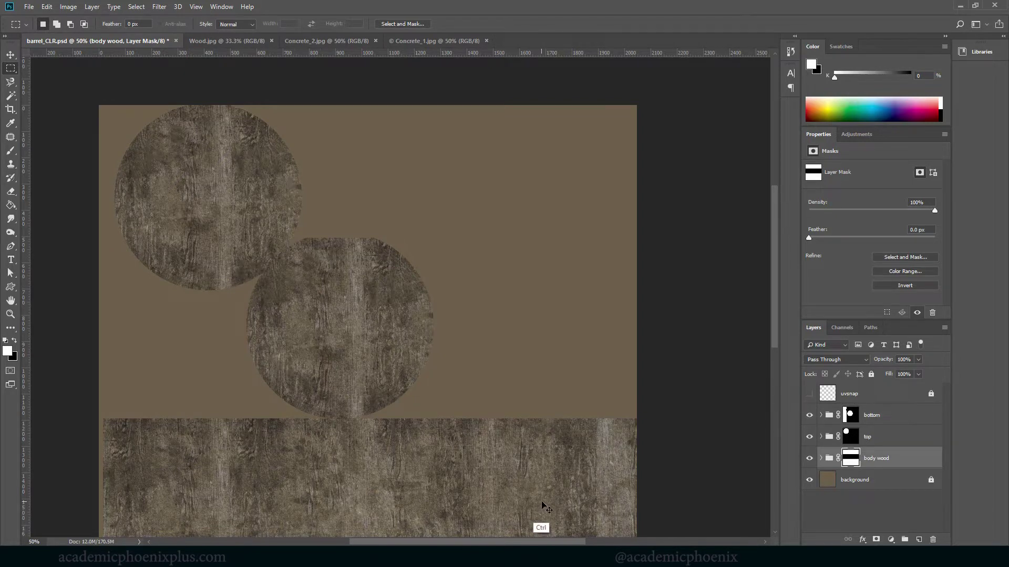
Step: Reload the barrel_CLR.psd texture on barrel_geo's file1 node in Maya and view it from above
{"action": "left_click", "coordinate": [470, 518]}
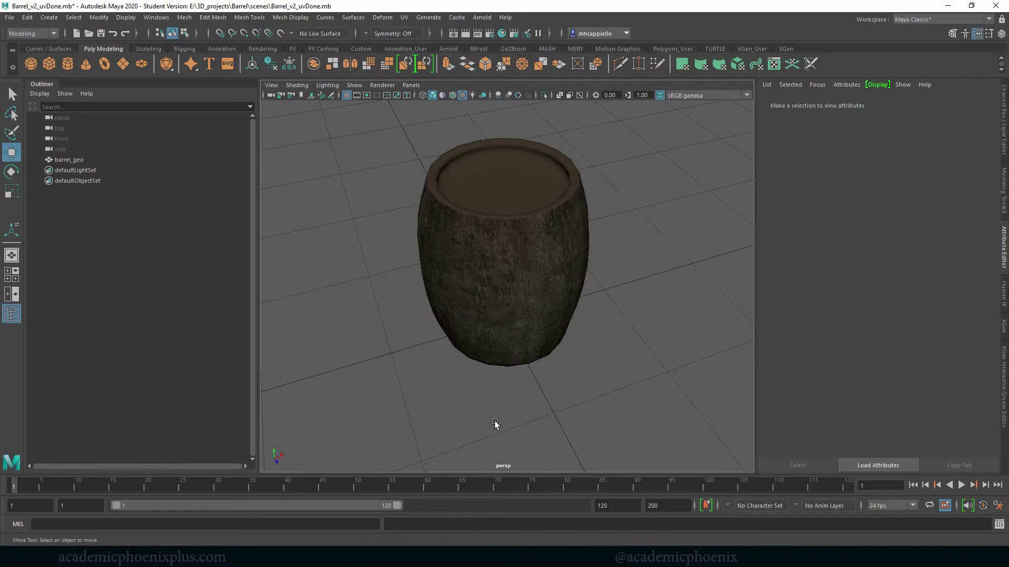
{"action": "left_click", "coordinate": [496, 307]}
{"action": "left_click", "coordinate": [975, 237]}
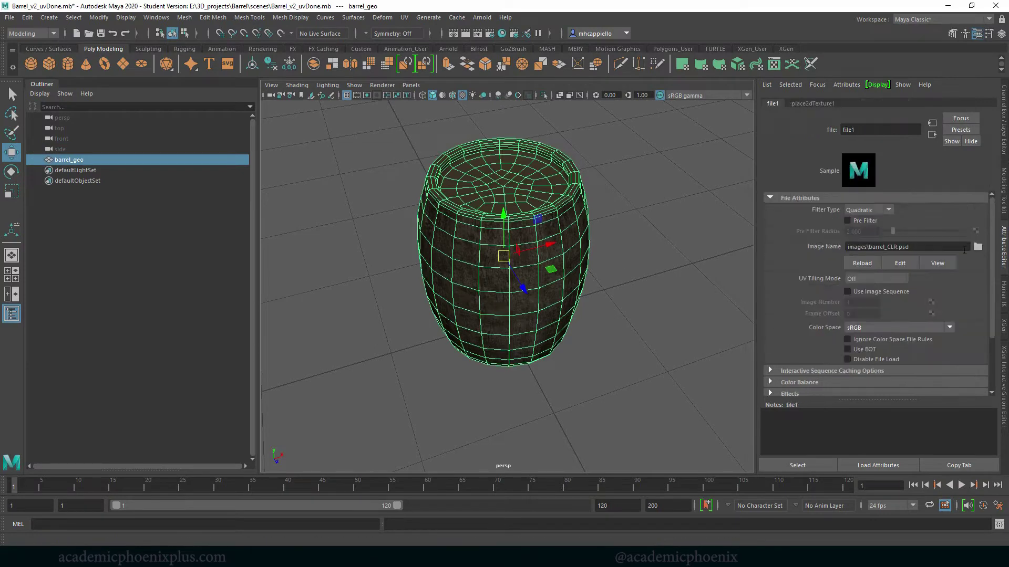
{"action": "left_click", "coordinate": [859, 263]}
{"action": "left_click", "coordinate": [697, 297]}
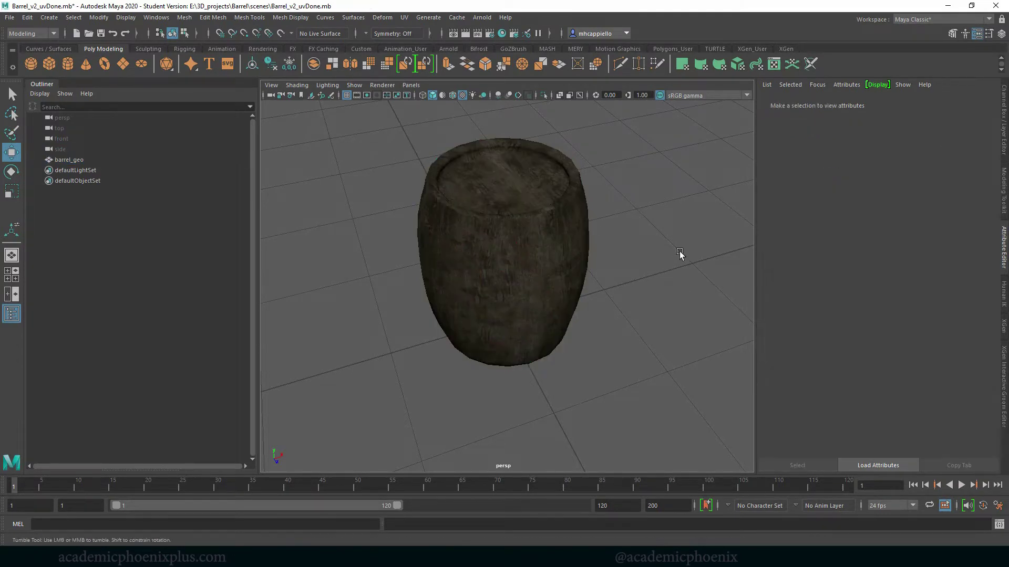
{"action": "left_click_drag", "start_coordinate": [680, 255], "coordinate": [609, 238]}
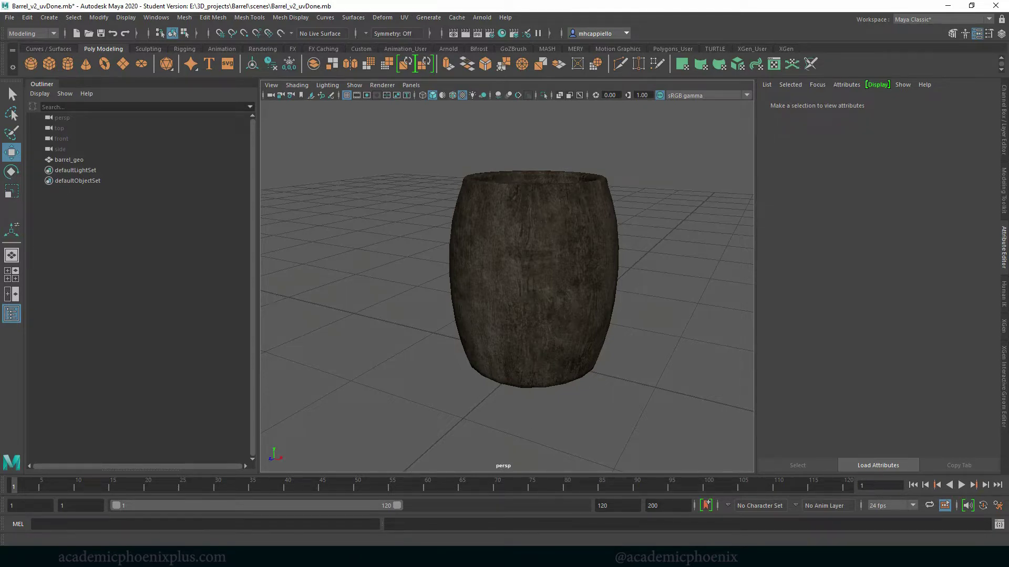
Step: Turn the uvsnap UV wireframe layer back on in Photoshop
{"action": "key", "text": "alt+Tab"}
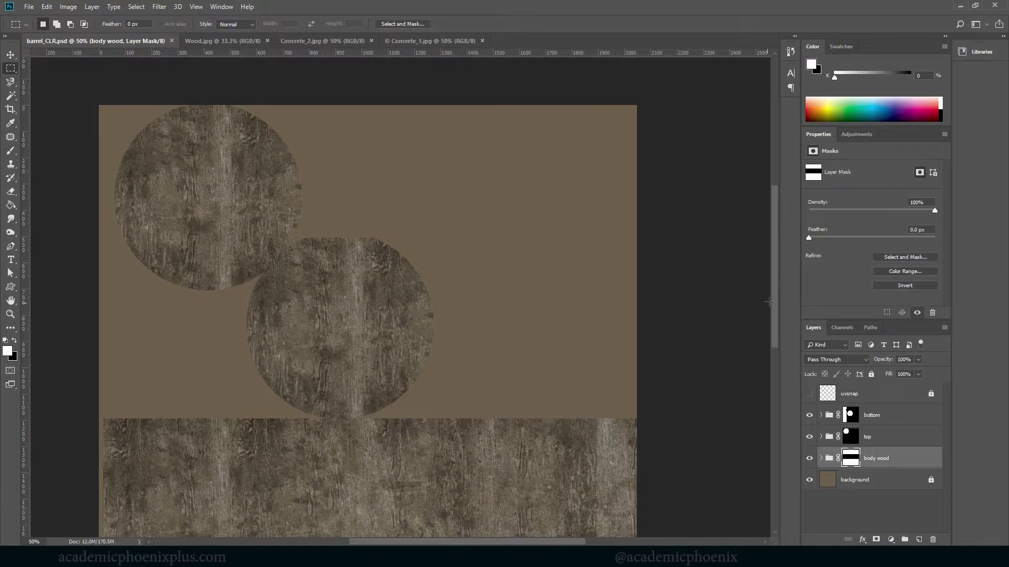
{"action": "scroll", "coordinate": [765, 326], "scroll_direction": "down", "scroll_amount": 5}
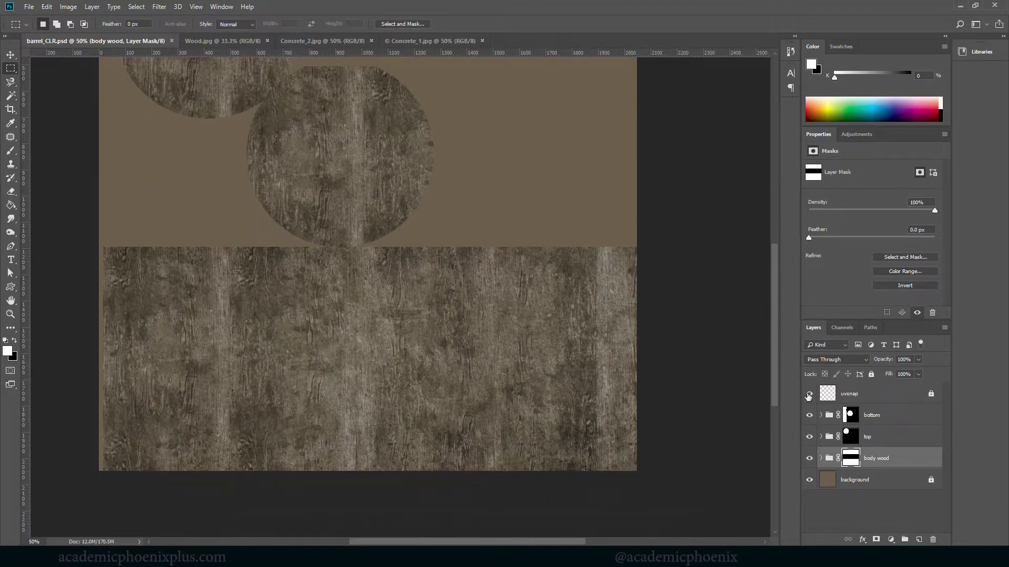
{"action": "left_click", "coordinate": [809, 394]}
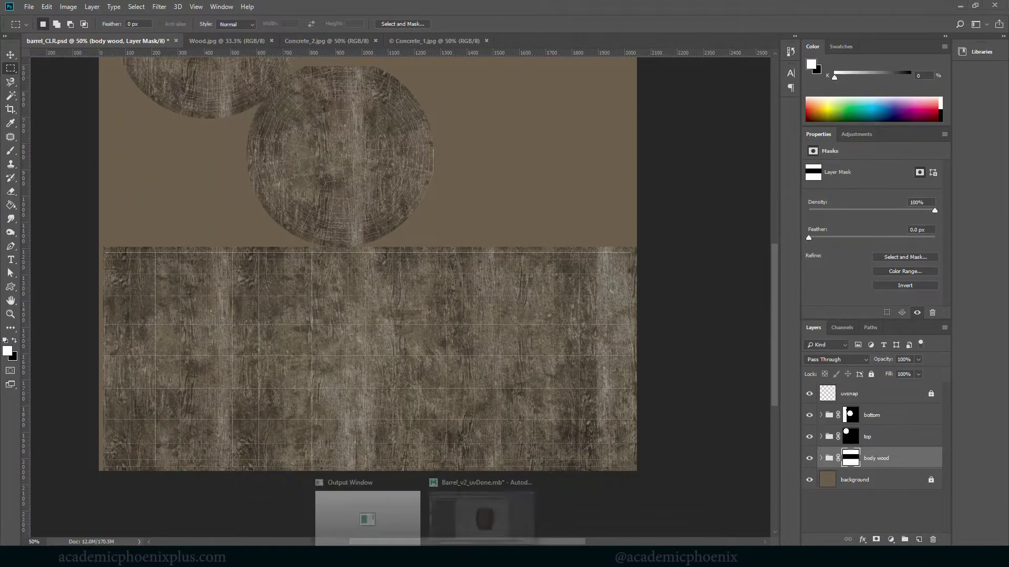
{"action": "left_click", "coordinate": [517, 513]}
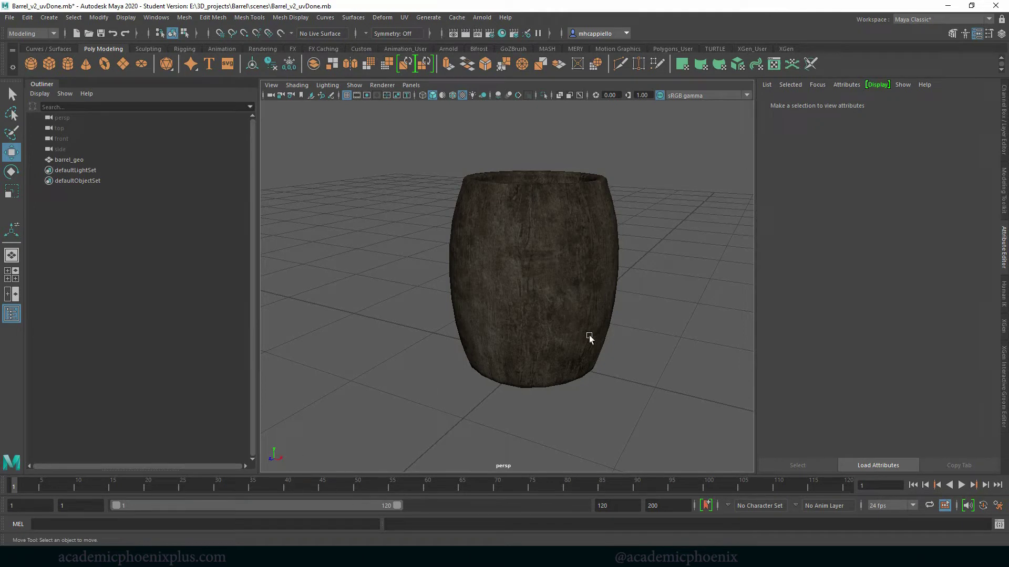
{"action": "left_click", "coordinate": [608, 225]}
{"action": "key", "text": "f"}
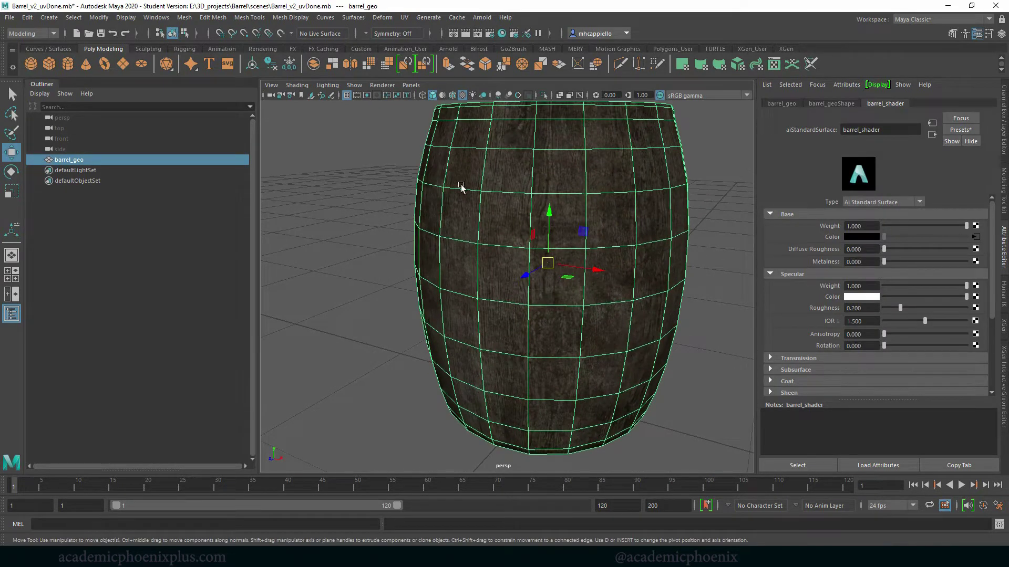
{"action": "right_click", "coordinate": [575, 142]}
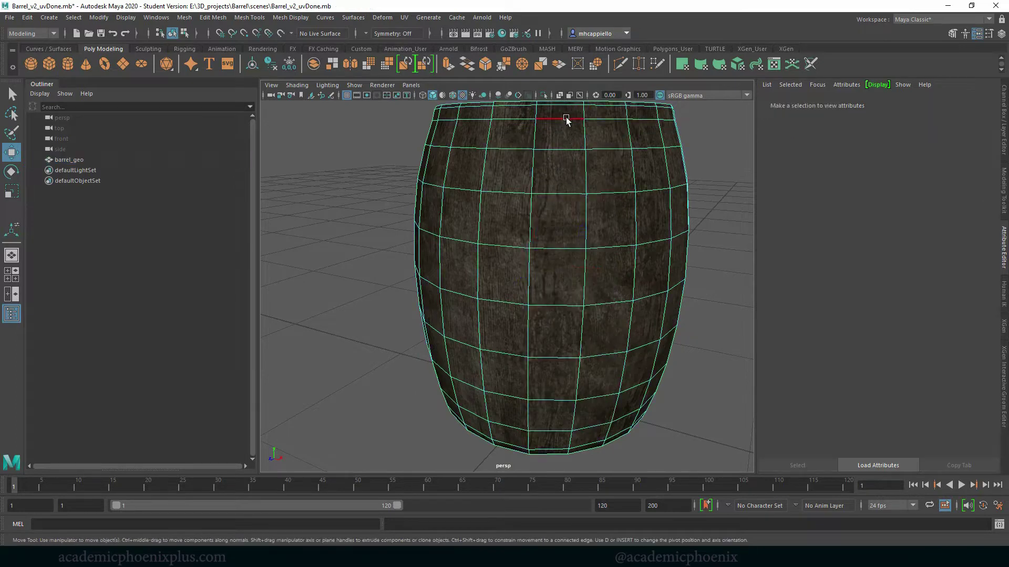
{"action": "left_click", "coordinate": [567, 117]}
{"action": "left_click", "coordinate": [404, 18]}
{"action": "left_click", "coordinate": [420, 35]}
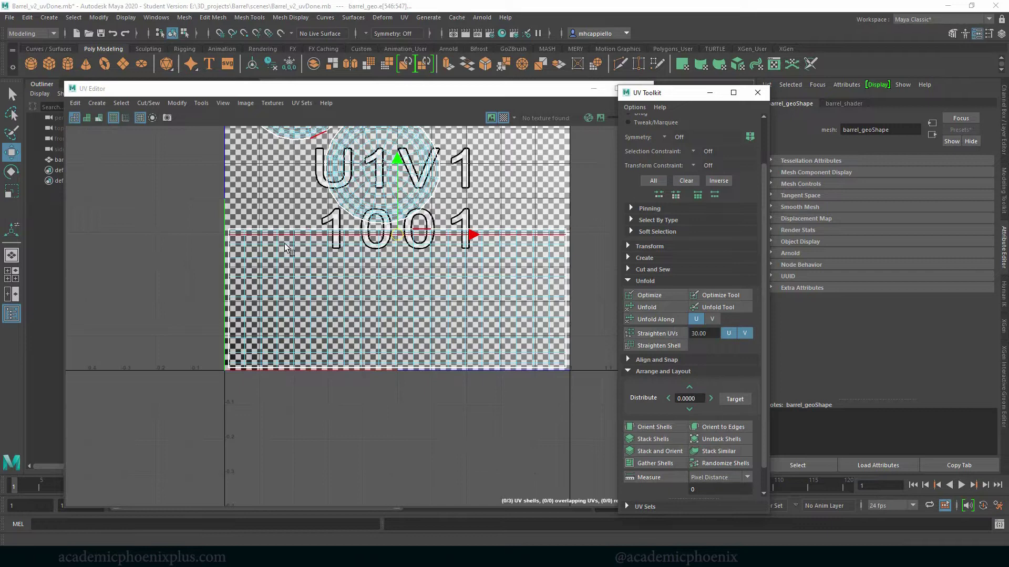
{"action": "left_click", "coordinate": [757, 92]}
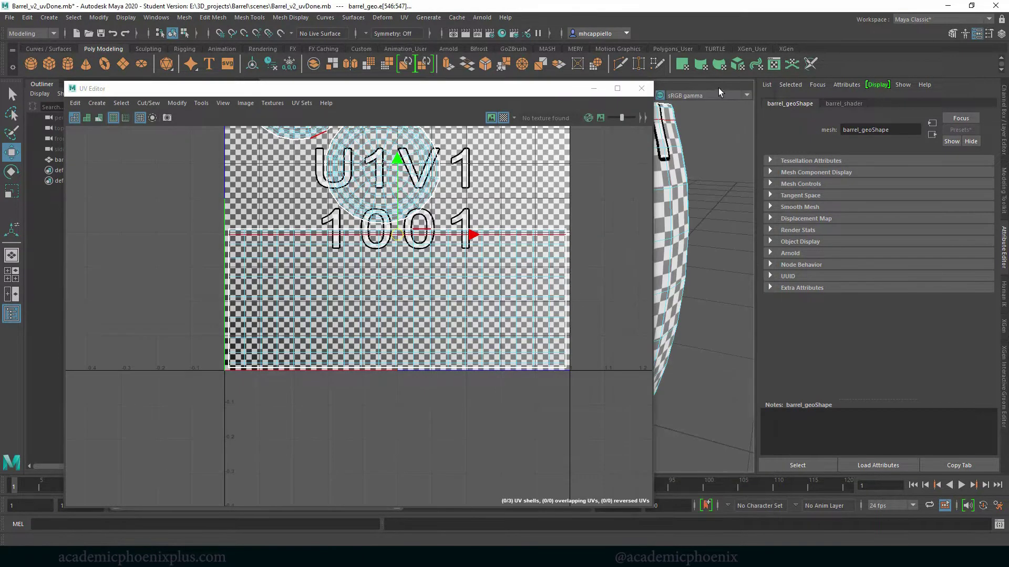
{"action": "left_click", "coordinate": [641, 88]}
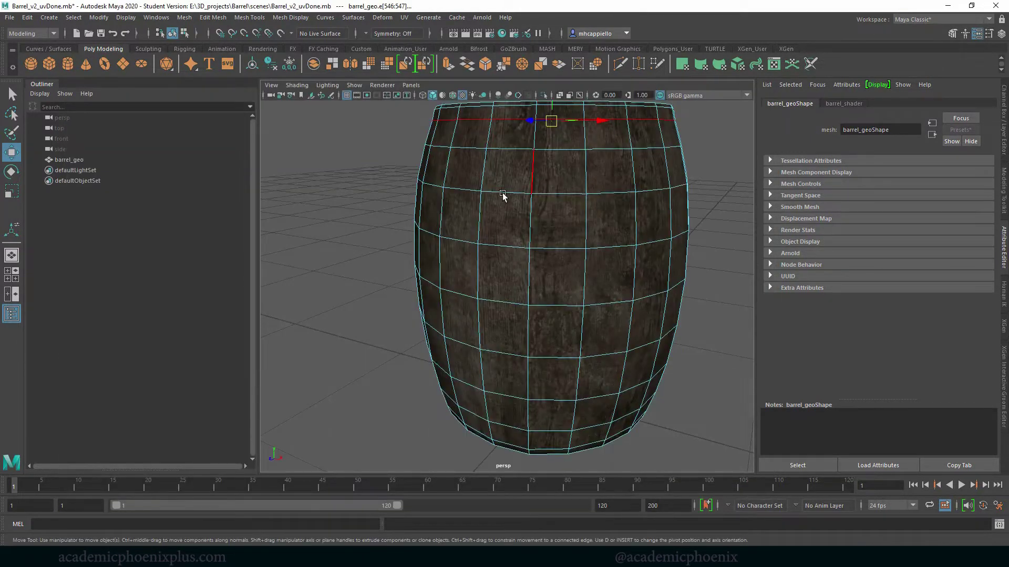
{"action": "left_click", "coordinate": [378, 168]}
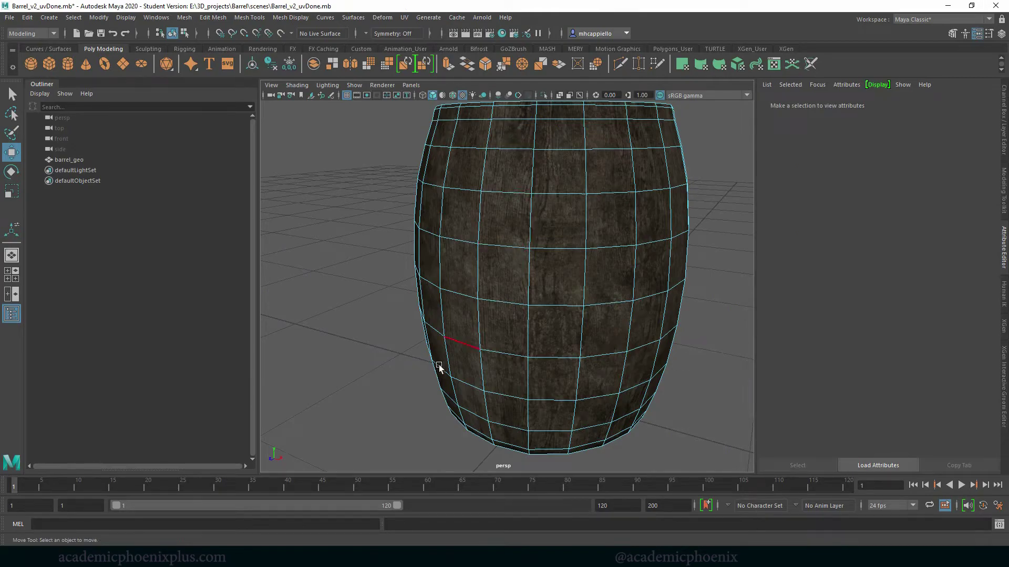
Step: Add a new Layer 1 and fill a thin top strip across the body with #f2f2f2
{"action": "key", "text": "alt+Tab"}
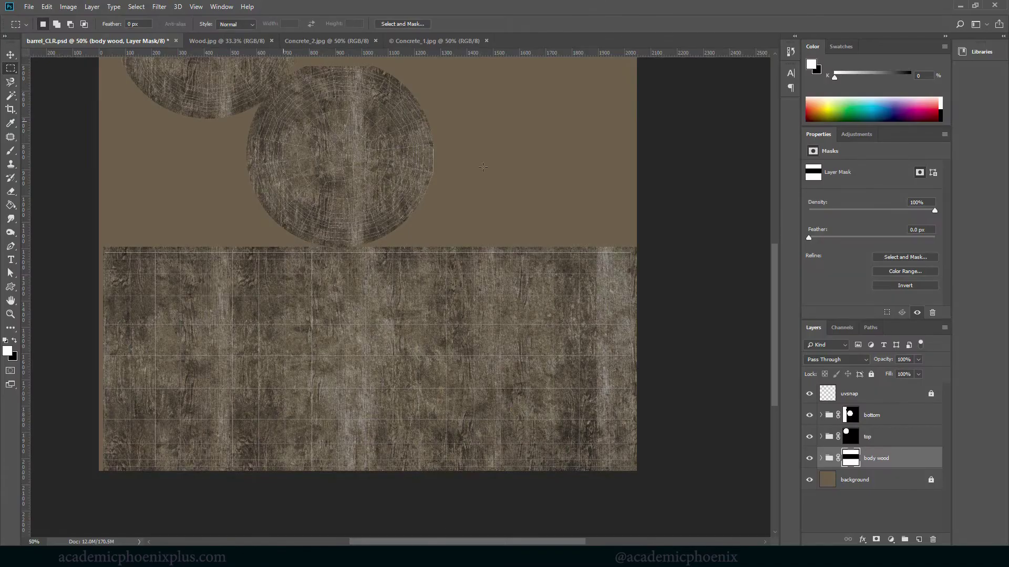
{"action": "left_click", "coordinate": [892, 419]}
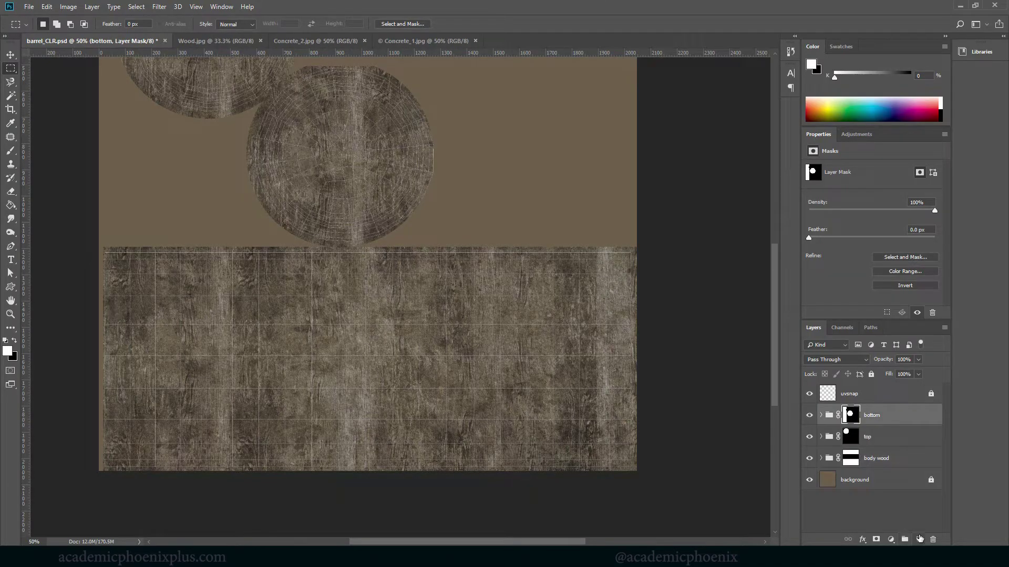
{"action": "left_click", "coordinate": [919, 539]}
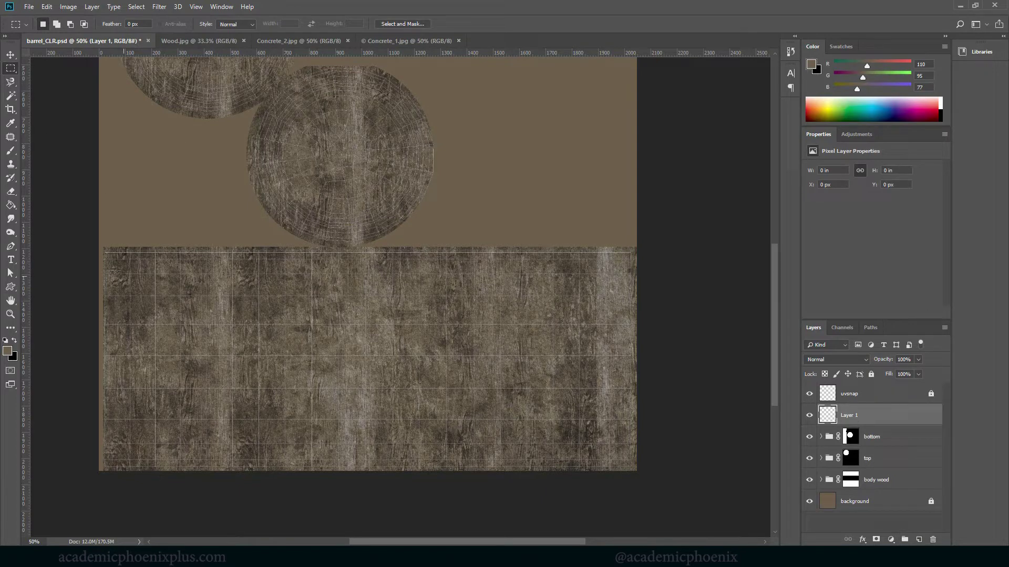
{"action": "left_click_drag", "start_coordinate": [103, 257], "coordinate": [637, 269]}
{"action": "left_click", "coordinate": [8, 351]}
{"action": "type", "text": "f2f2f2"}
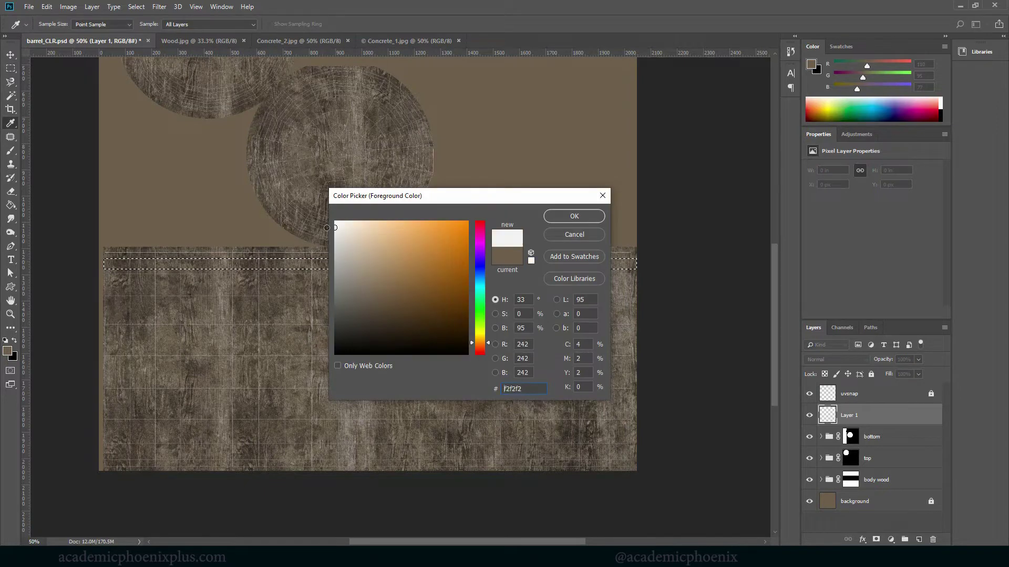
{"action": "left_click", "coordinate": [577, 217]}
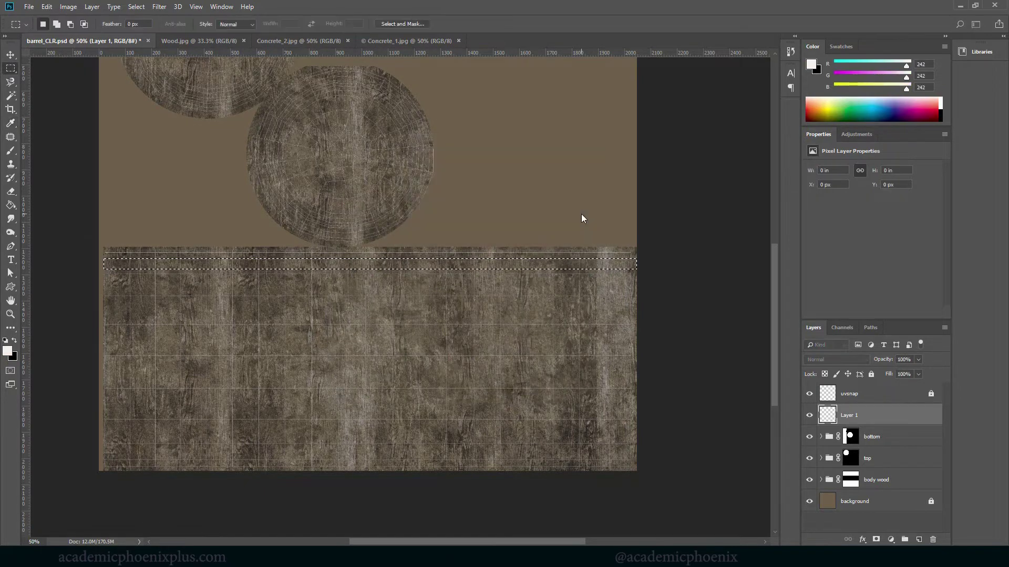
{"action": "key", "text": "alt+BackSpace"}
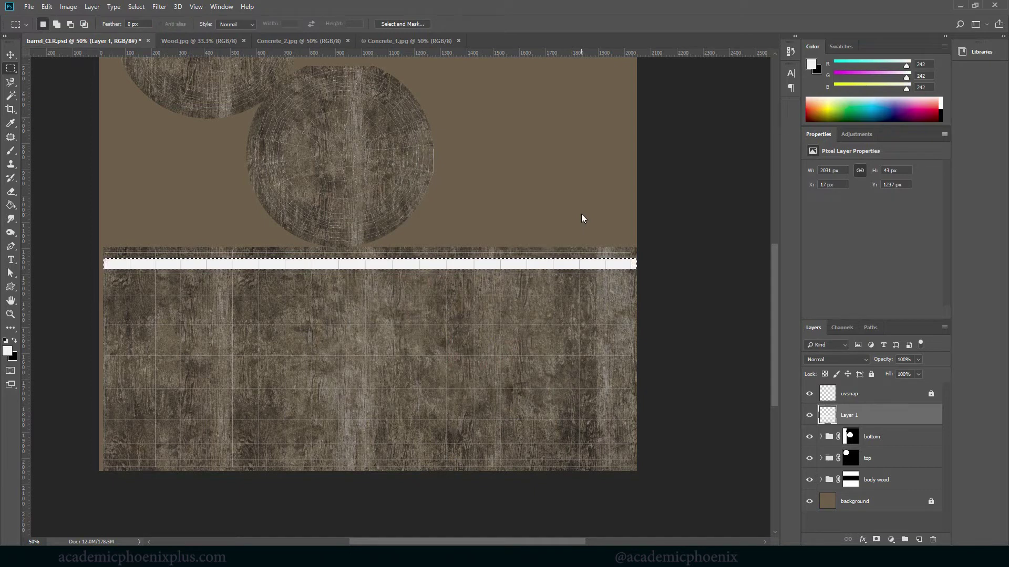
{"action": "key", "text": "ctrl+d"}
Step: Fill a second and third light grey band across the body wood
{"action": "left_click_drag", "start_coordinate": [99, 296], "coordinate": [652, 313]}
{"action": "key", "text": "shift+F5"}
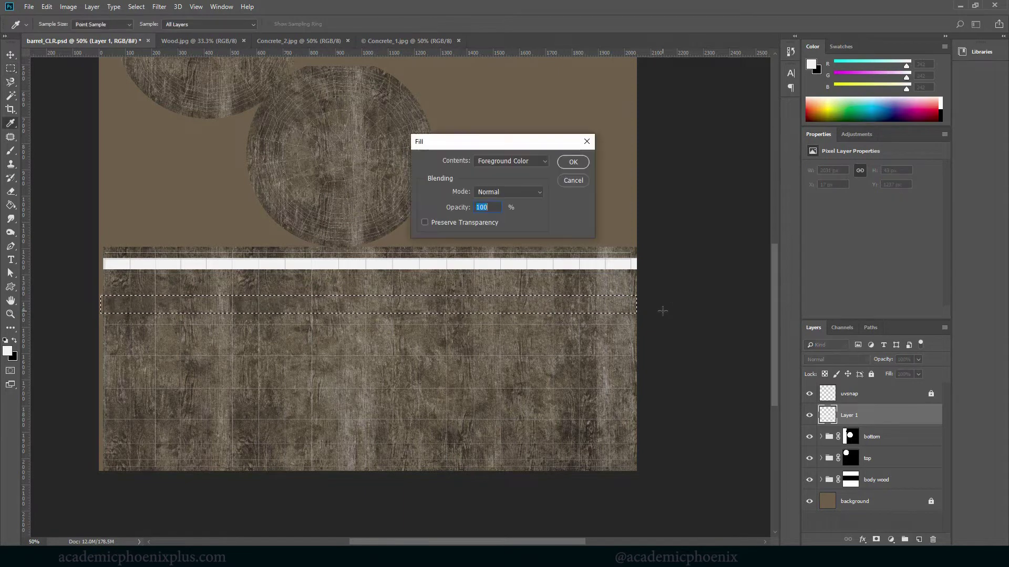
{"action": "left_click", "coordinate": [576, 162]}
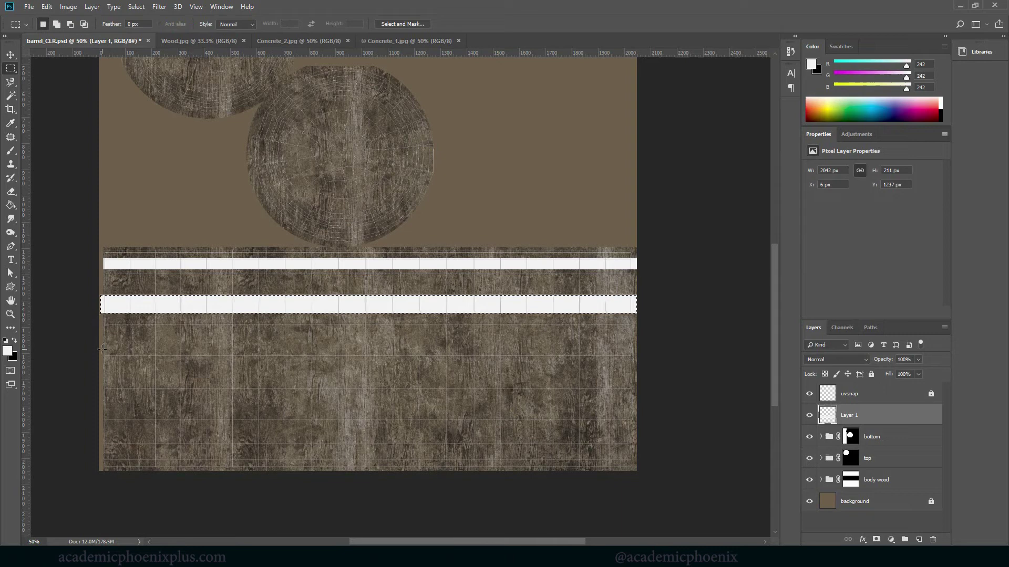
{"action": "left_click_drag", "start_coordinate": [457, 369], "coordinate": [652, 368]}
{"action": "key", "text": "shift+F5"}
{"action": "key", "text": "Return"}
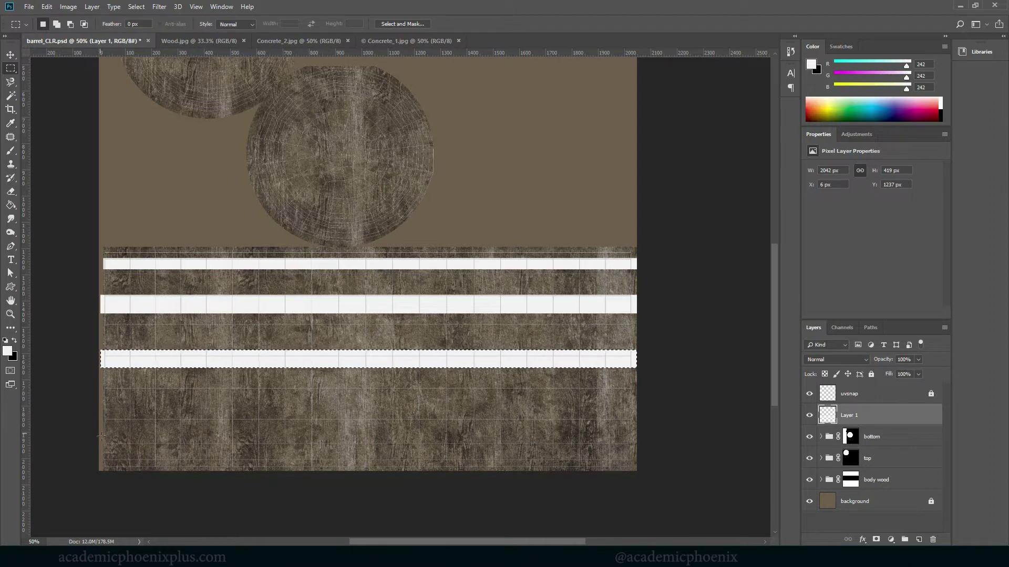
Step: Fill two more light grey bands across the lower wood and save the file
{"action": "left_click_drag", "start_coordinate": [104, 452], "coordinate": [641, 465]}
{"action": "key", "text": "alt+BackSpace"}
{"action": "left_click_drag", "start_coordinate": [110, 415], "coordinate": [641, 431]}
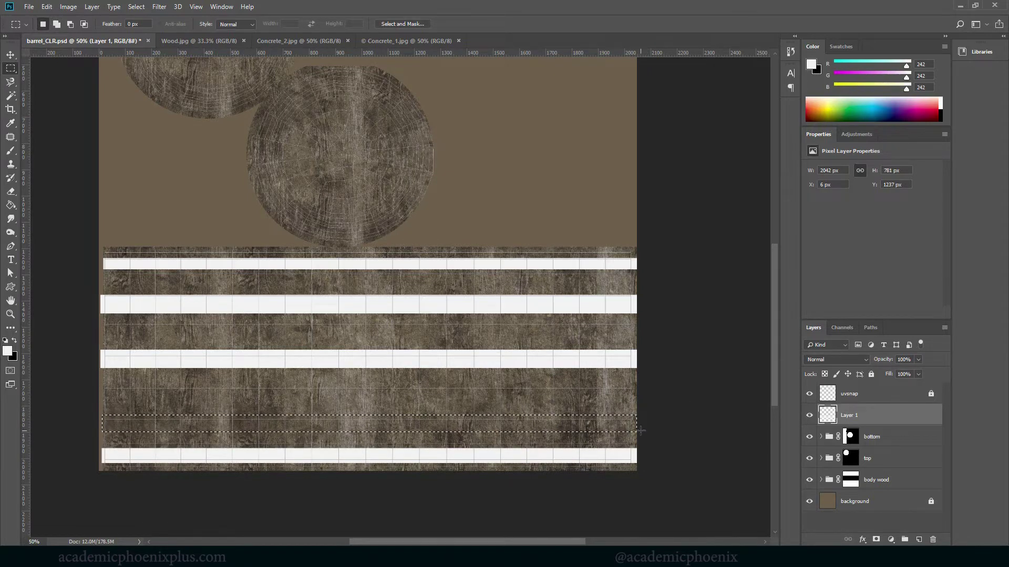
{"action": "key", "text": "shift+BackSpace"}
{"action": "key", "text": "Return"}
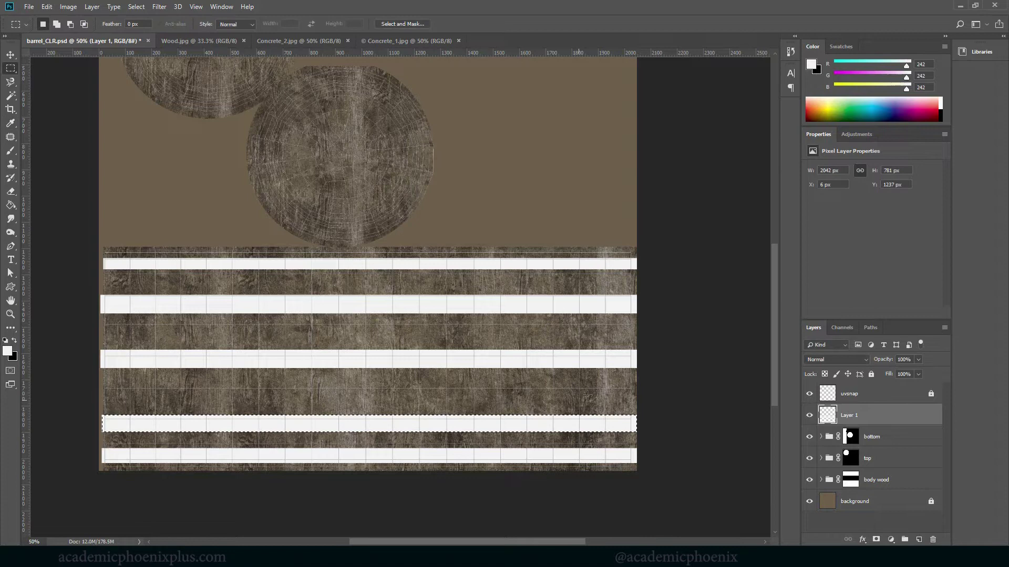
{"action": "key", "text": "ctrl+s"}
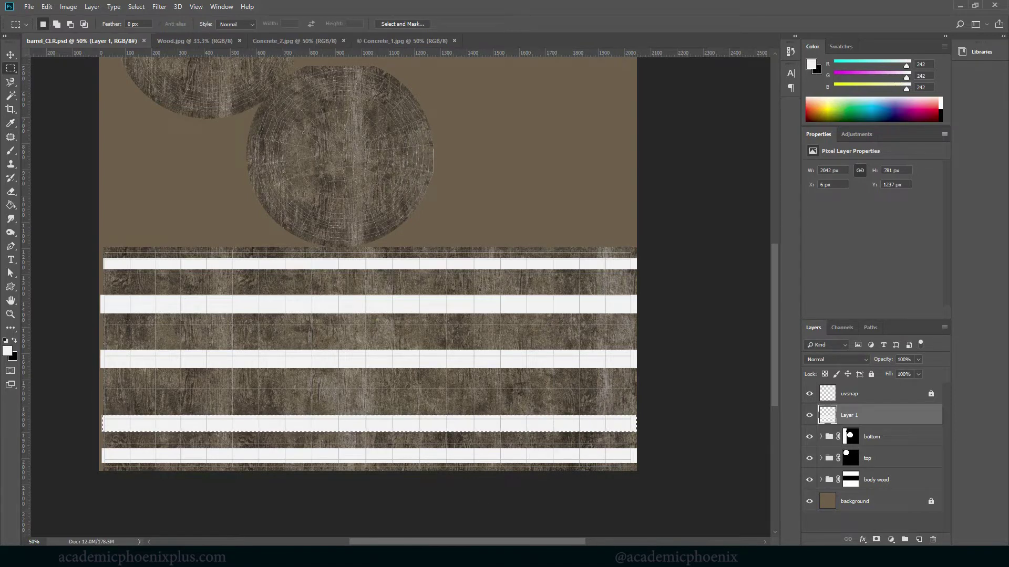
Step: Reload the texture on the barrel in Maya and orbit to a straight-on view of the grey bands
{"action": "left_click", "coordinate": [489, 531]}
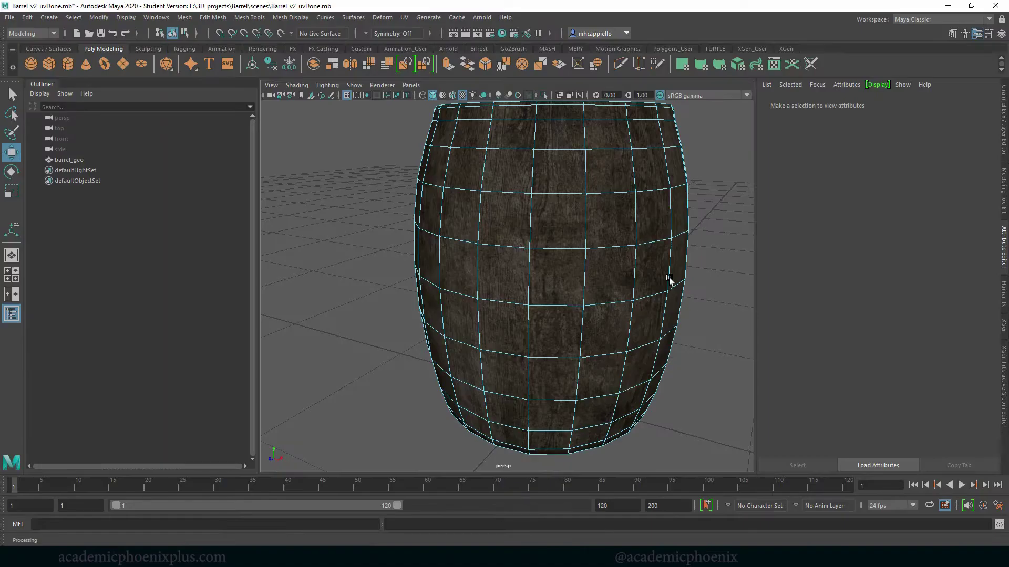
{"action": "right_click", "coordinate": [633, 186]}
{"action": "left_click", "coordinate": [666, 176]}
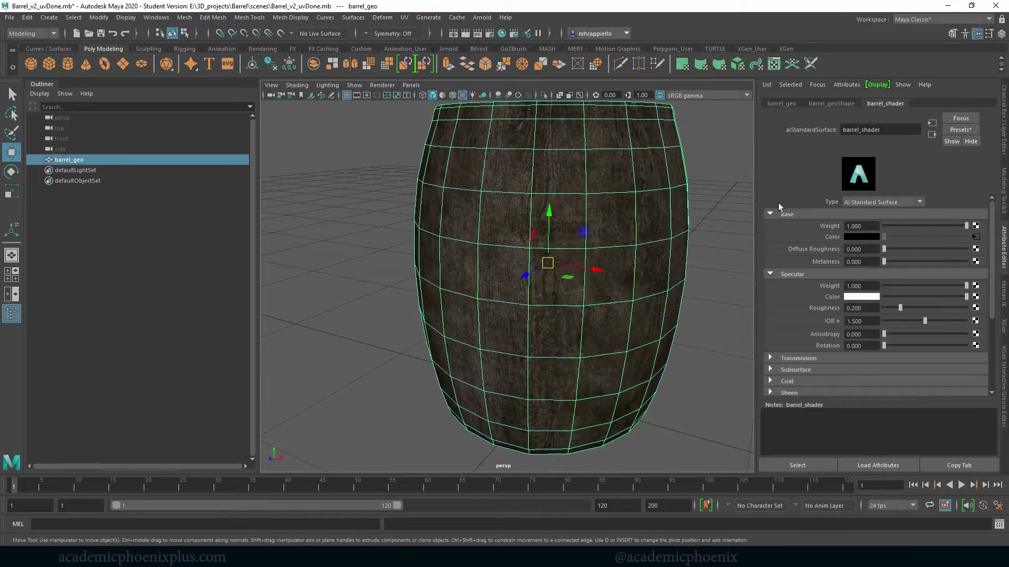
{"action": "scroll", "coordinate": [905, 262], "scroll_direction": "up", "scroll_amount": 3}
{"action": "left_click", "coordinate": [862, 263]}
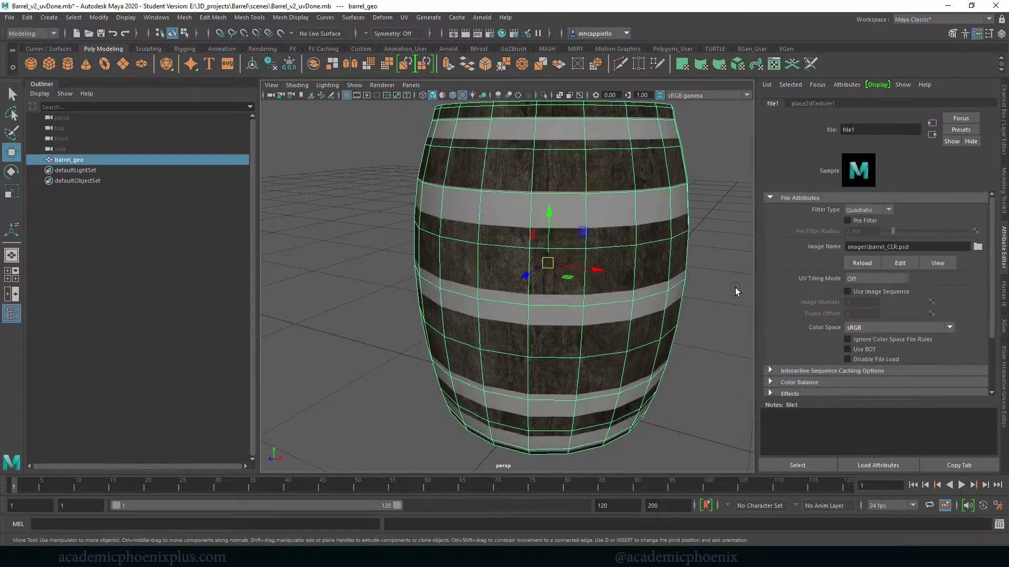
{"action": "left_click", "coordinate": [734, 288]}
{"action": "scroll", "coordinate": [469, 283], "scroll_direction": "down", "scroll_amount": 3}
{"action": "left_click_drag", "start_coordinate": [469, 284], "coordinate": [392, 347], "text": "alt"}
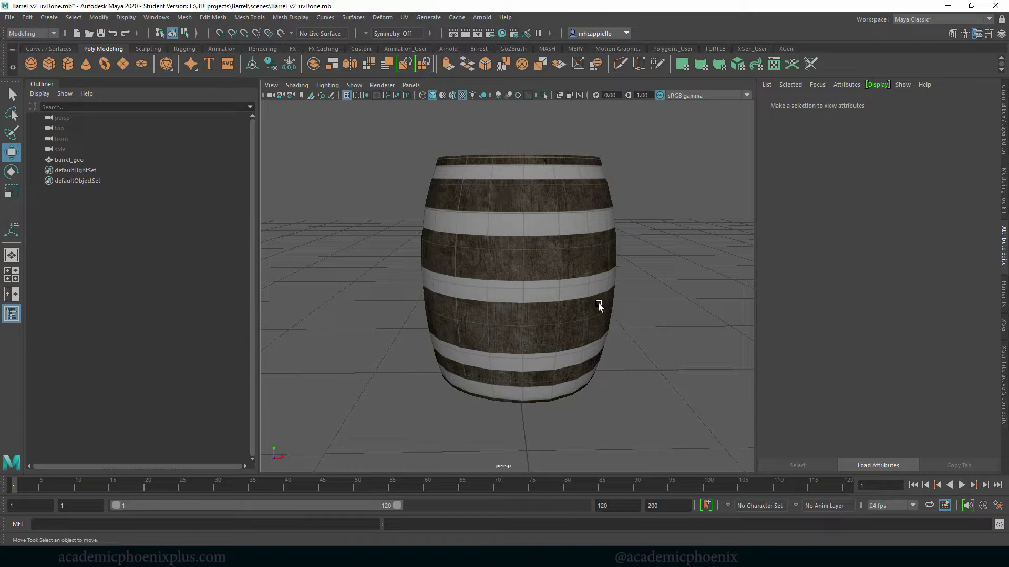
{"action": "left_click_drag", "start_coordinate": [541, 309], "coordinate": [554, 278], "text": "alt"}
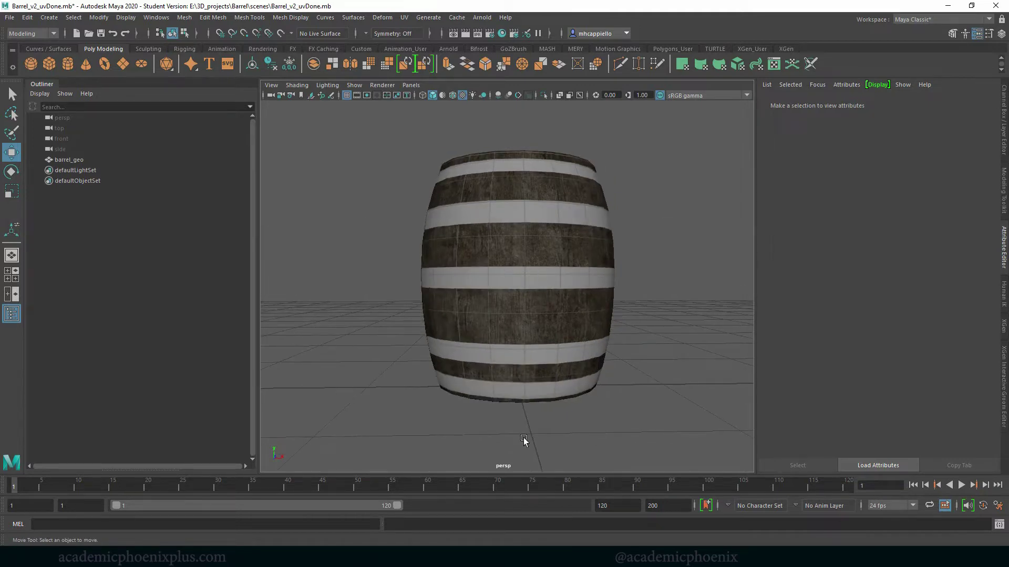
Step: Move the two upper stripes up 12 pixels
{"action": "key", "text": "alt+Tab"}
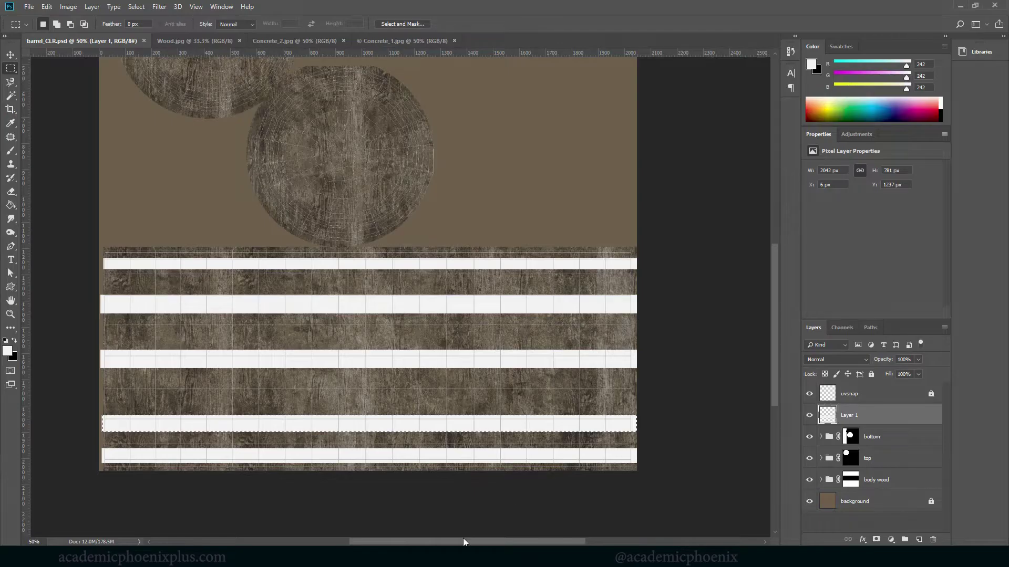
{"action": "left_click_drag", "start_coordinate": [73, 225], "coordinate": [658, 327]}
{"action": "key", "text": "v"}
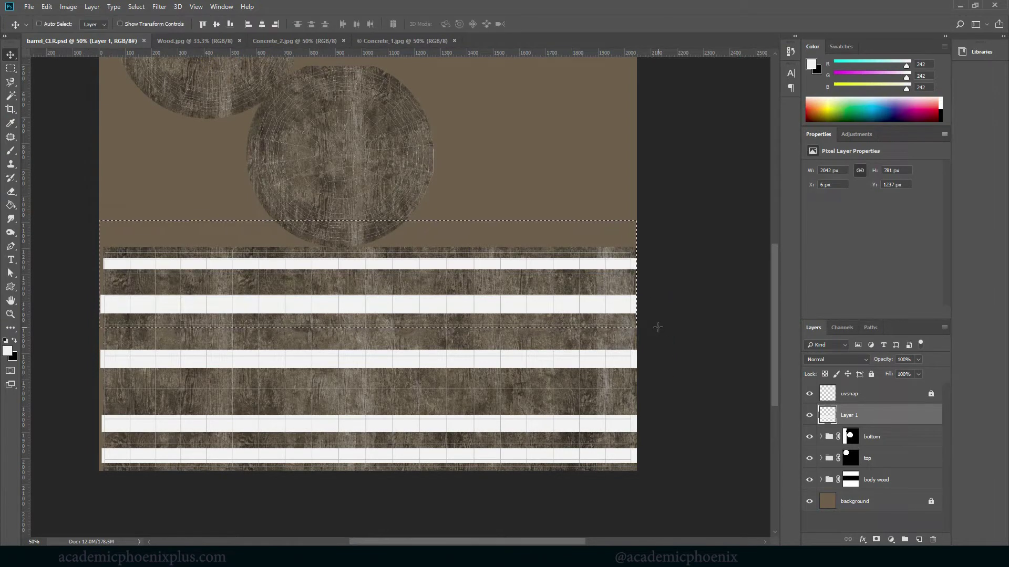
{"action": "key", "text": "Up"}
{"action": "key", "text": "Up"}
{"action": "key", "text": "Up"}
{"action": "key", "text": "Up"}
{"action": "key", "text": "Up"}
{"action": "key", "text": "Up"}
{"action": "key", "text": "Up"}
{"action": "key", "text": "Up"}
{"action": "key", "text": "Up"}
{"action": "key", "text": "Up"}
{"action": "key", "text": "Up"}
{"action": "key", "text": "Up"}
{"action": "key", "text": "Up"}
{"action": "key", "text": "Up"}
{"action": "key", "text": "Up"}
{"action": "key", "text": "Up"}
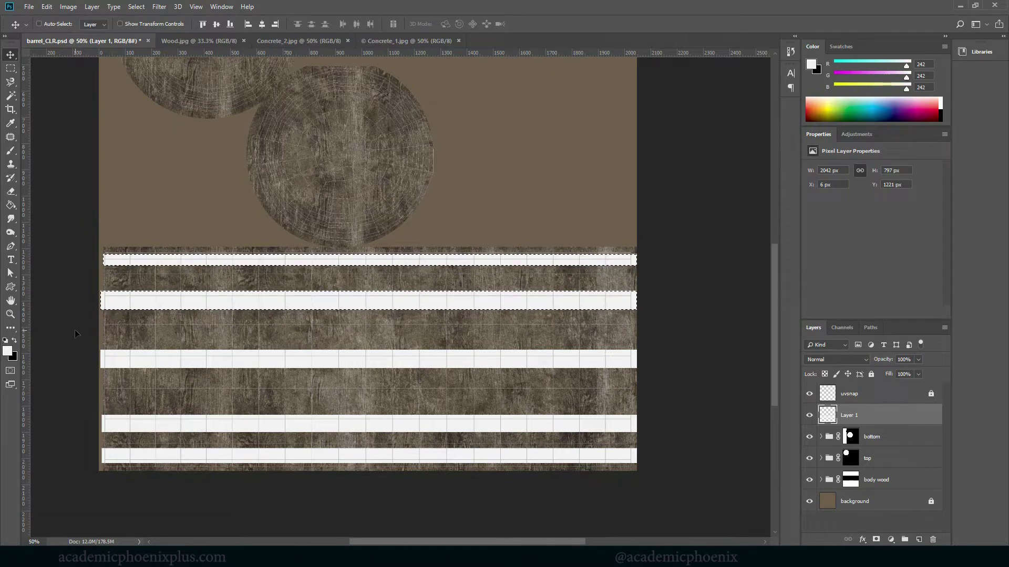
{"action": "key", "text": "x"}
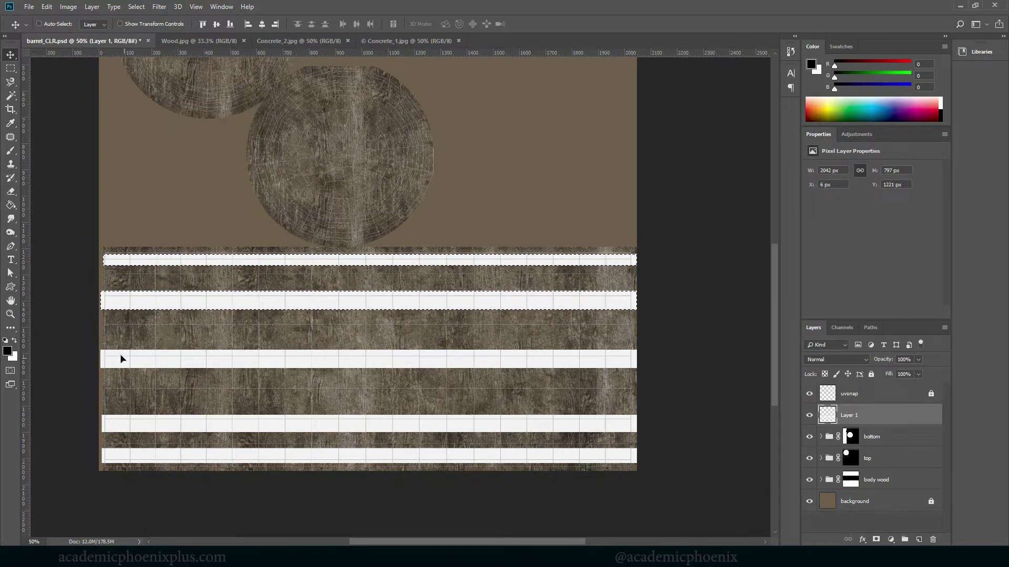
{"action": "key", "text": "ctrl+d"}
Step: Make the middle band thicker by stretching its top and bottom edges
{"action": "left_click", "coordinate": [11, 70]}
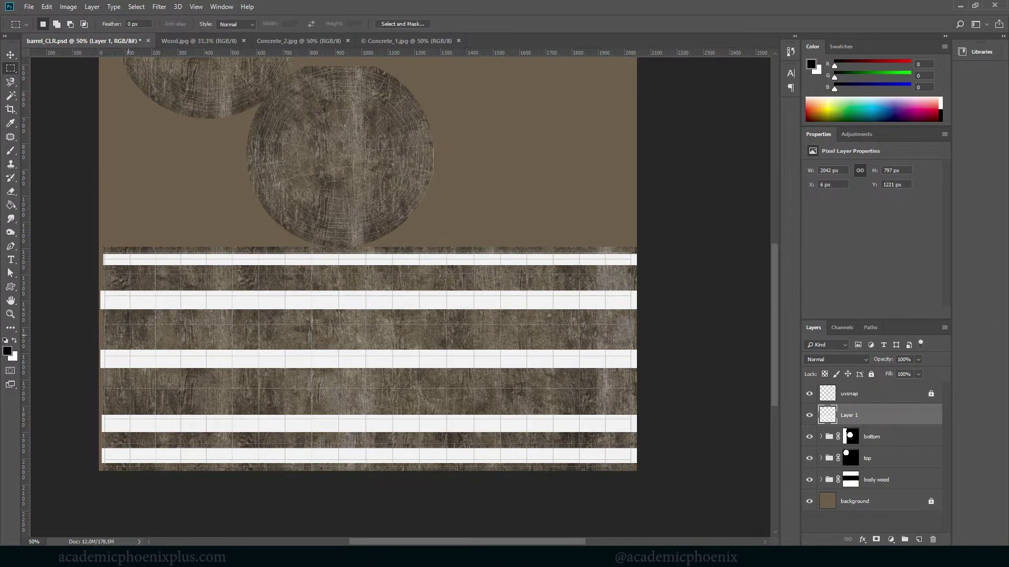
{"action": "left_click_drag", "start_coordinate": [697, 394], "coordinate": [89, 335]}
{"action": "key", "text": "ctrl+t"}
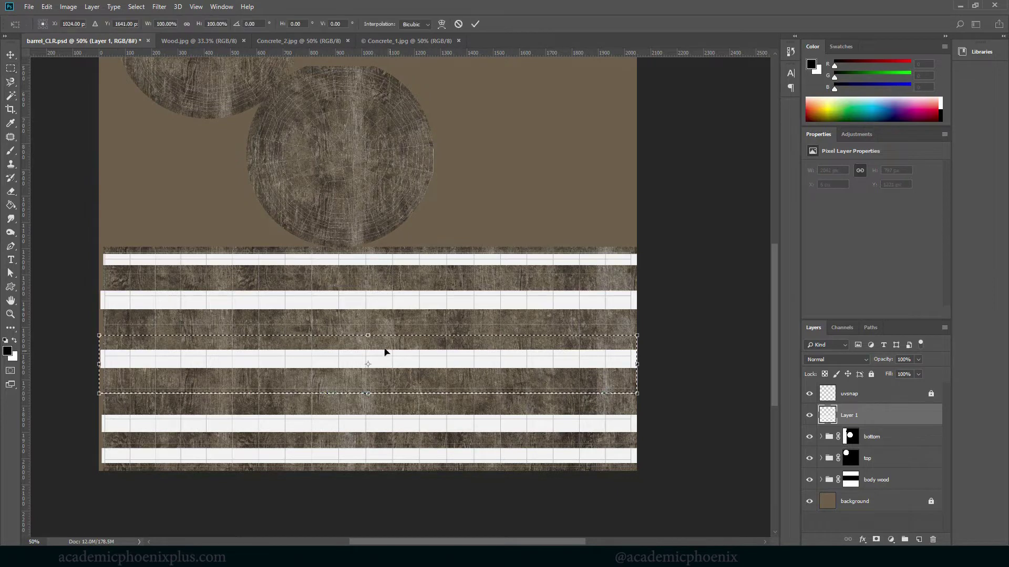
{"action": "left_click_drag", "start_coordinate": [368, 335], "coordinate": [374, 323]}
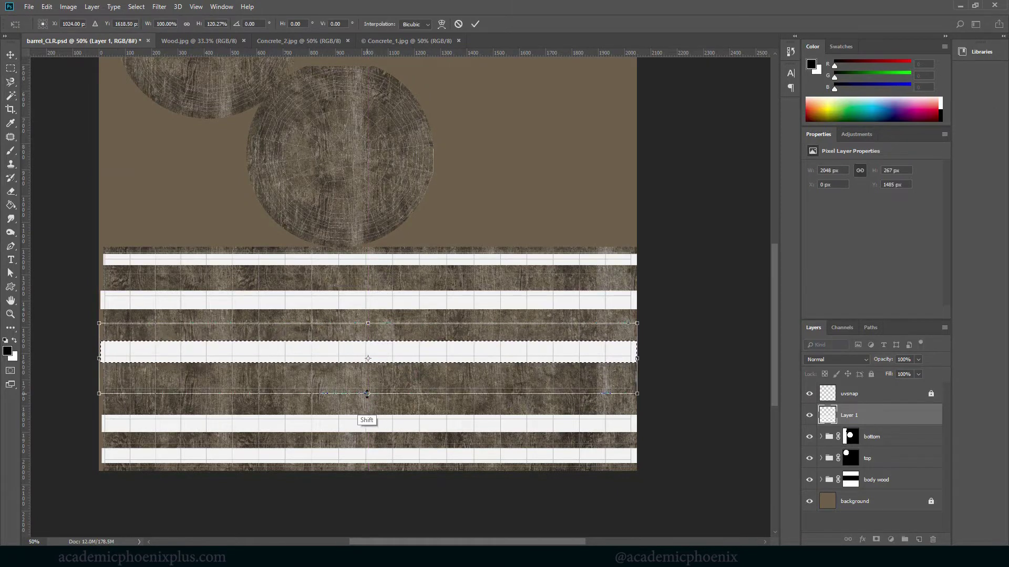
{"action": "left_click_drag", "start_coordinate": [368, 394], "coordinate": [364, 399]}
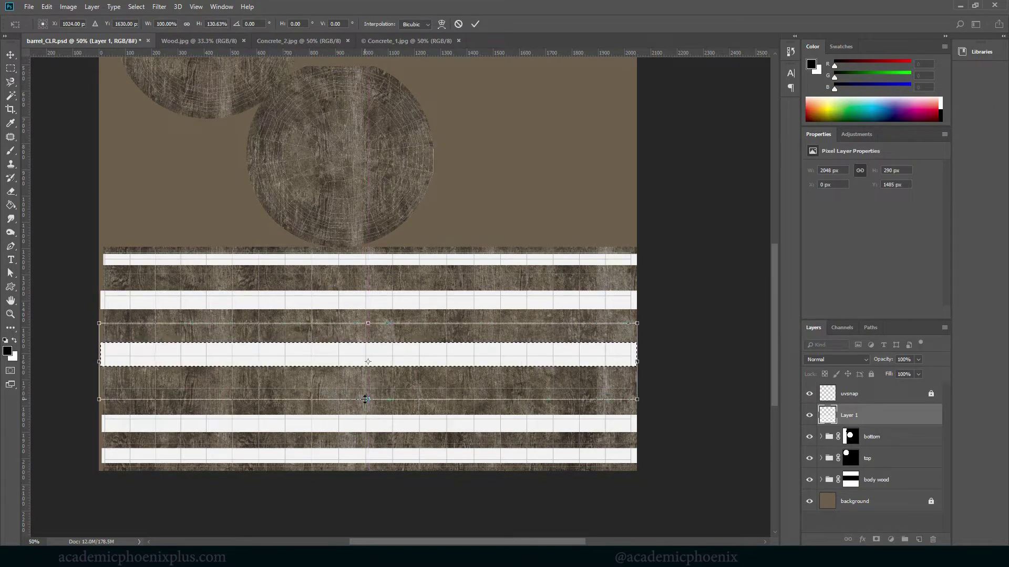
{"action": "key", "text": "Return"}
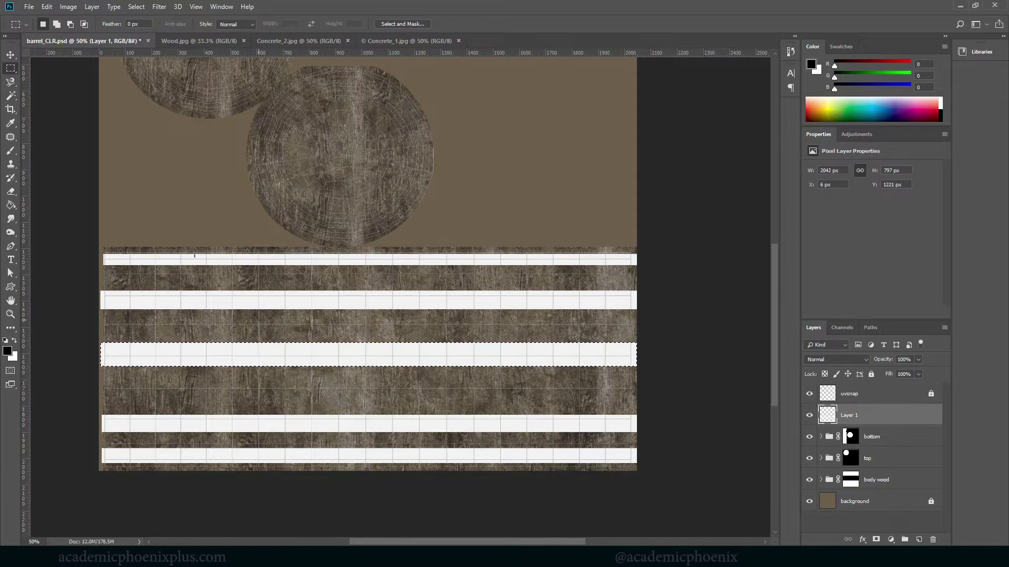
Step: Nudge the second stripe up slightly and save barrel_CLR.psd
{"action": "left_click_drag", "start_coordinate": [84, 279], "coordinate": [683, 329]}
{"action": "key", "text": "v"}
{"action": "key", "text": "Up"}
{"action": "key", "text": "Up"}
{"action": "key", "text": "Up"}
{"action": "key", "text": "Up"}
{"action": "key", "text": "Up"}
{"action": "key", "text": "Up"}
{"action": "key", "text": "Up"}
{"action": "key", "text": "Up"}
{"action": "key", "text": "Up"}
{"action": "key", "text": "Up"}
{"action": "key", "text": "Up"}
{"action": "key", "text": "Up"}
{"action": "key", "text": "Up"}
{"action": "key", "text": "Up"}
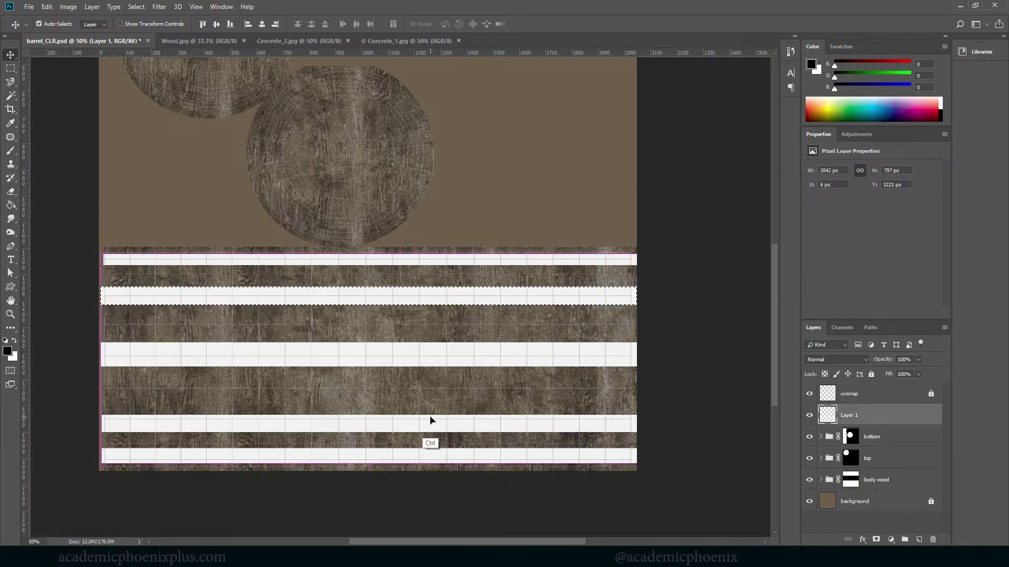
{"action": "key", "text": "ctrl+s"}
{"action": "key", "text": "ctrl+d"}
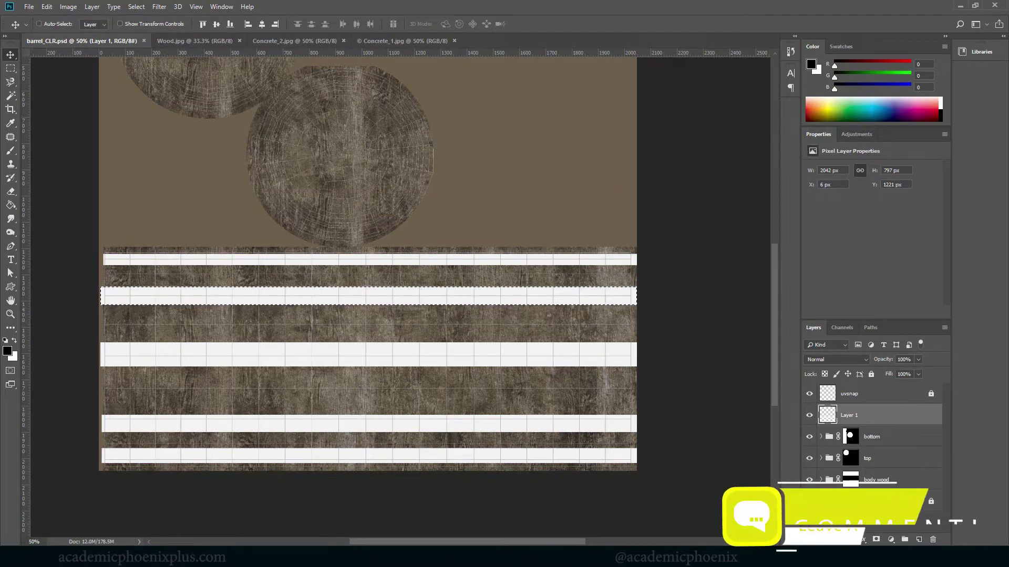
Step: Reload the barrel's colour texture in Maya and orbit around the barrel
{"action": "mouse_move", "coordinate": [399, 557]}
{"action": "left_click", "coordinate": [400, 512]}
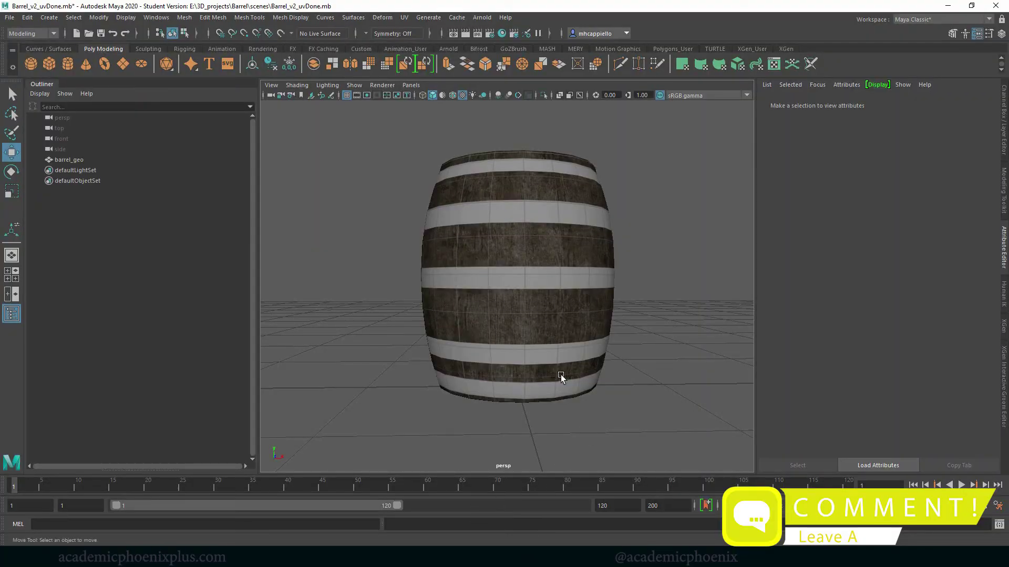
{"action": "left_click", "coordinate": [969, 238]}
{"action": "left_click", "coordinate": [881, 264]}
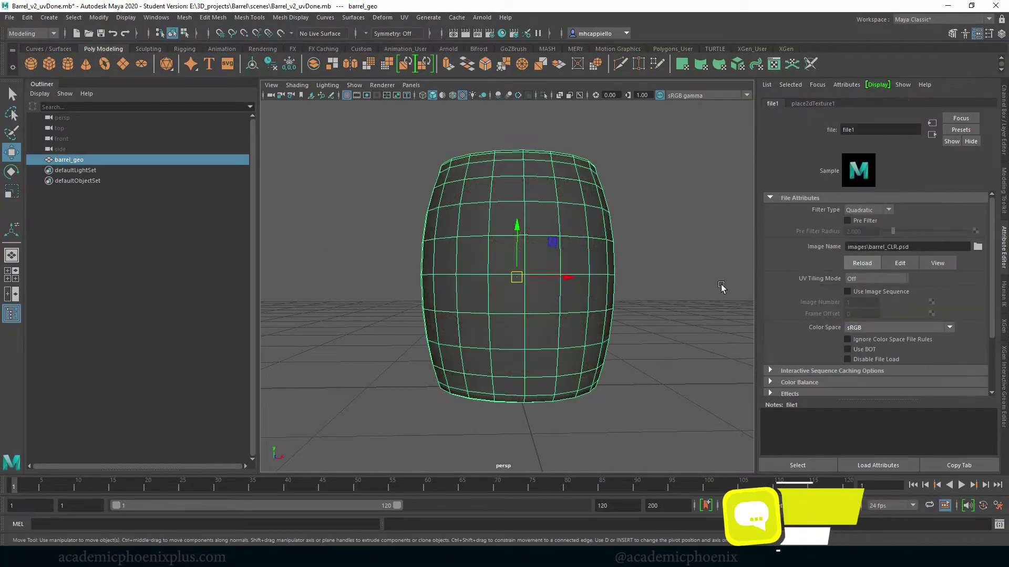
{"action": "left_click", "coordinate": [694, 289]}
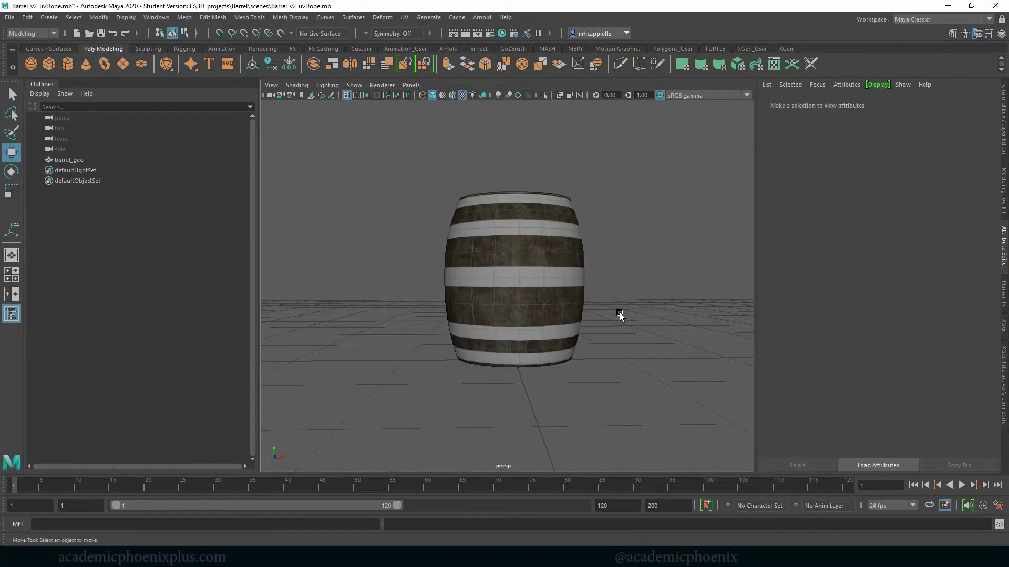
{"action": "left_click_drag", "start_coordinate": [591, 349], "coordinate": [711, 330]}
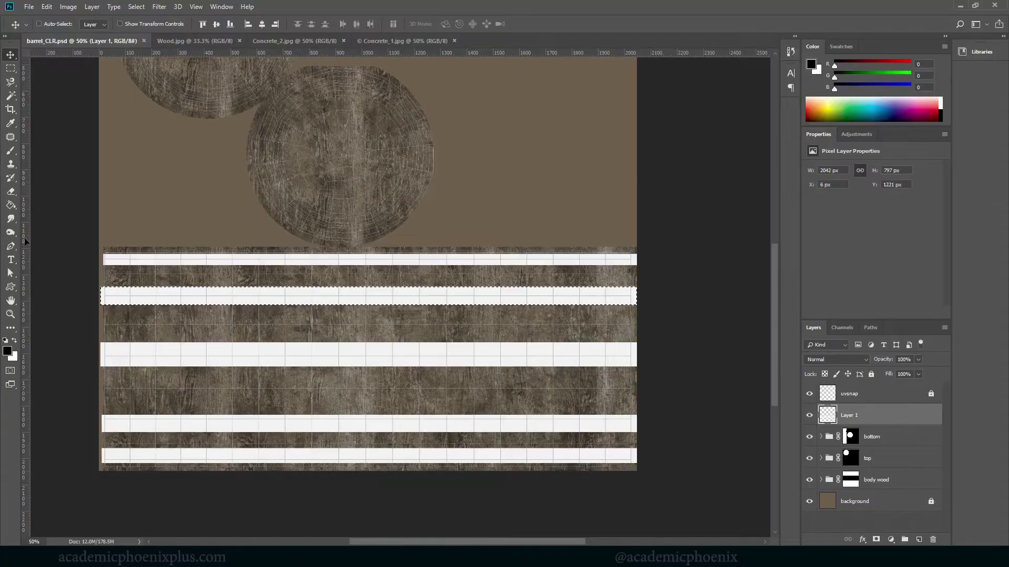
Step: Nudge the selected second stripe up a few pixels
{"action": "key", "text": "m"}
{"action": "key", "text": "v"}
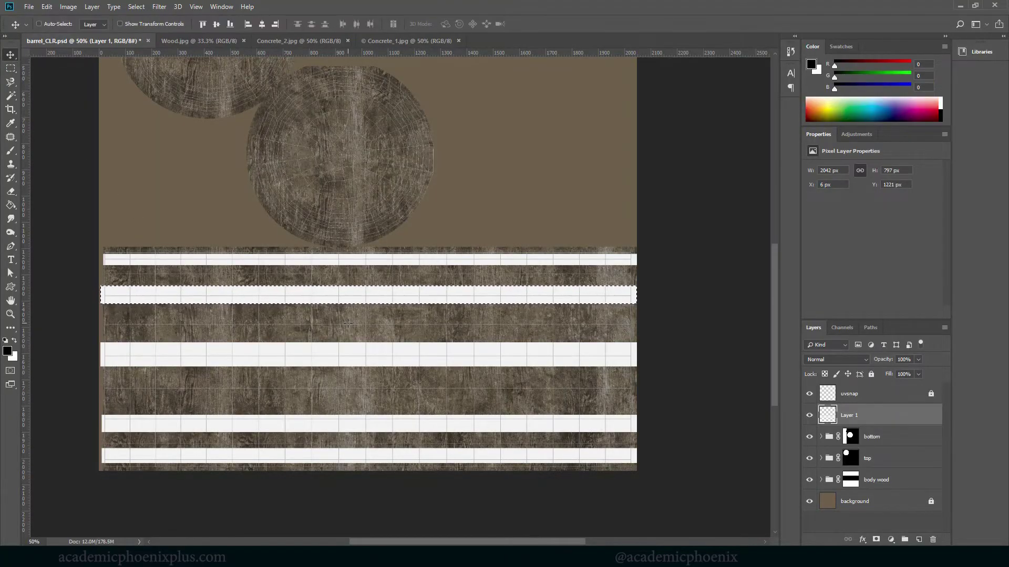
{"action": "key", "text": "Up"}
{"action": "key", "text": "Up"}
{"action": "key", "text": "Up"}
{"action": "key", "text": "Up"}
{"action": "key", "text": "Up"}
{"action": "key", "text": "Up"}
{"action": "key", "text": "Up"}
{"action": "key", "text": "Up"}
{"action": "key", "text": "Up"}
{"action": "key", "text": "Up"}
{"action": "key", "text": "Up"}
{"action": "key", "text": "Up"}
{"action": "key", "text": "Up"}
{"action": "key", "text": "Up"}
{"action": "key", "text": "Up"}
{"action": "key", "text": "Up"}
{"action": "key", "text": "Up"}
{"action": "key", "text": "Up"}
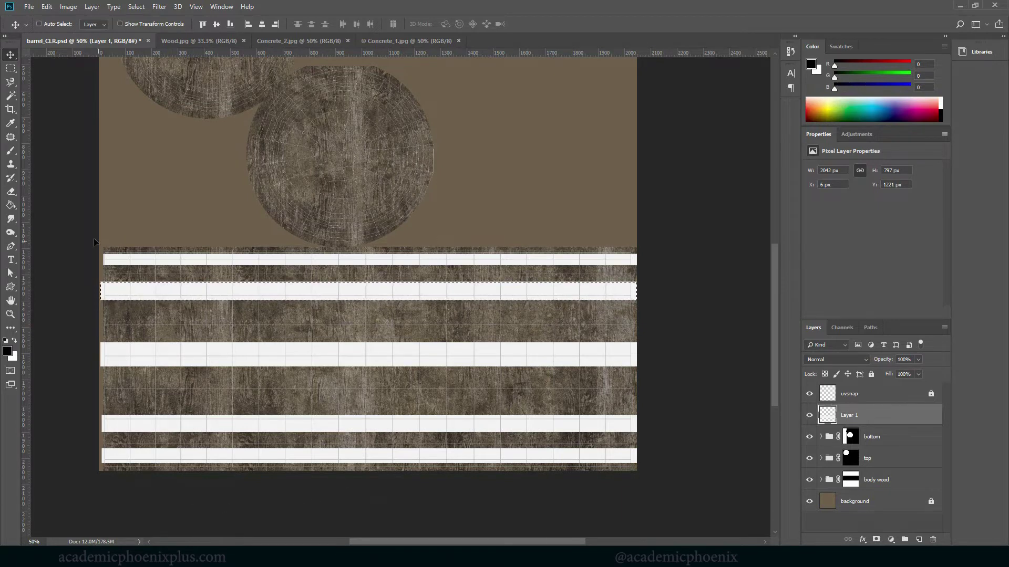
Step: Make the top band taller by stretching its bottom edge down
{"action": "key", "text": "m"}
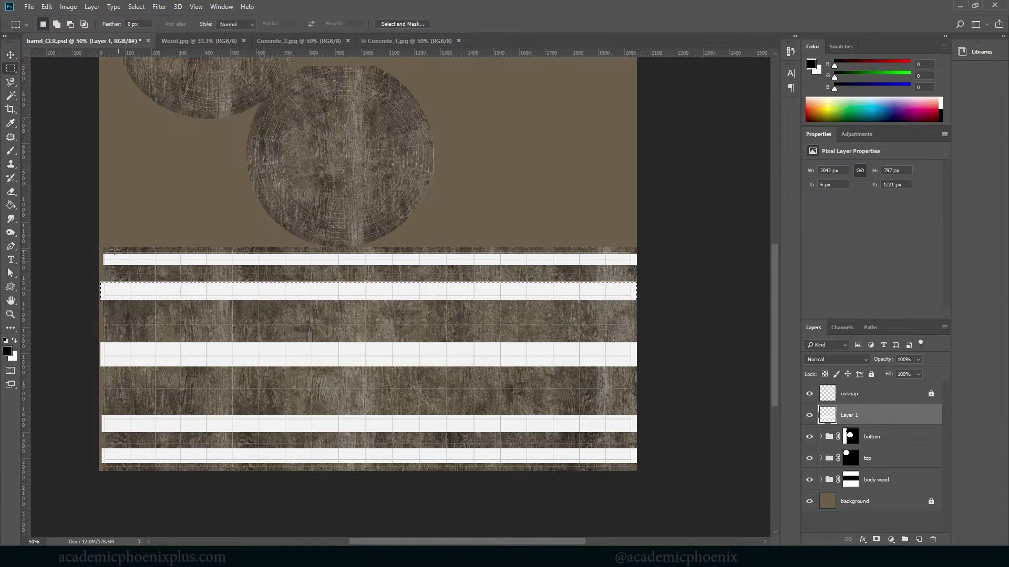
{"action": "left_click_drag", "start_coordinate": [78, 230], "coordinate": [661, 269]}
{"action": "key", "text": "ctrl+t"}
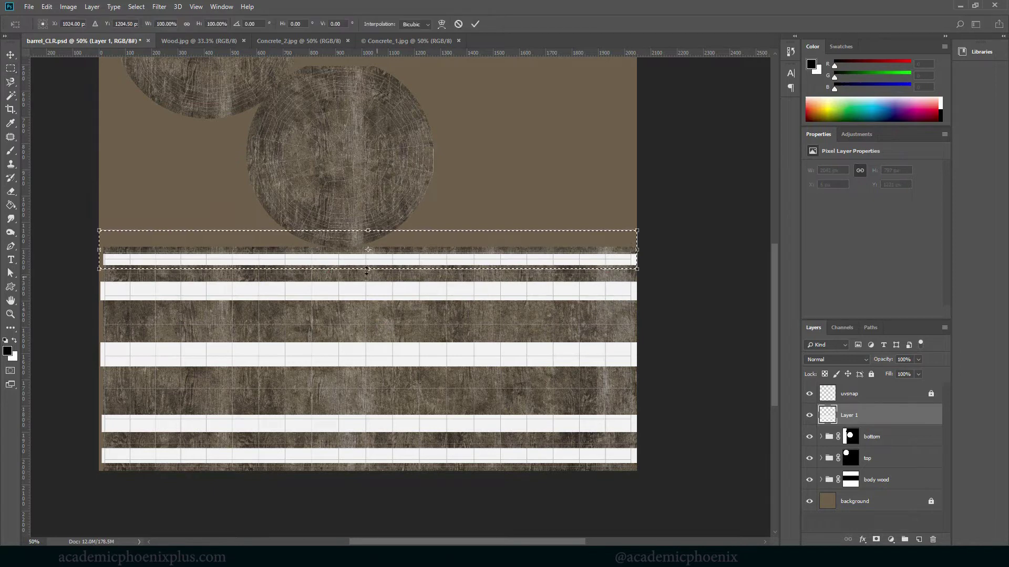
{"action": "left_click_drag", "start_coordinate": [368, 269], "coordinate": [373, 276]}
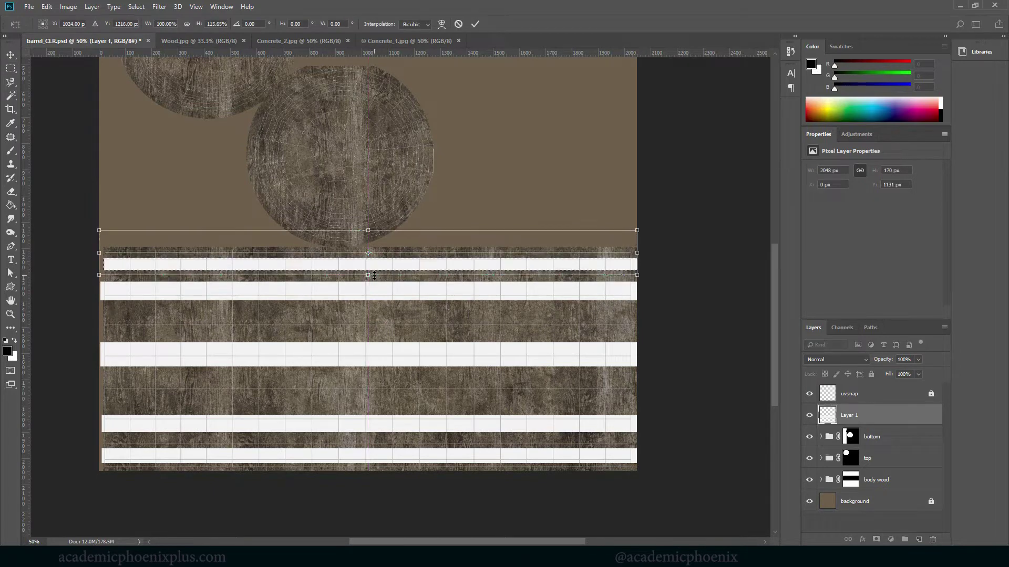
{"action": "key", "text": "Return"}
{"action": "key", "text": "v"}
{"action": "key", "text": "ctrl+d"}
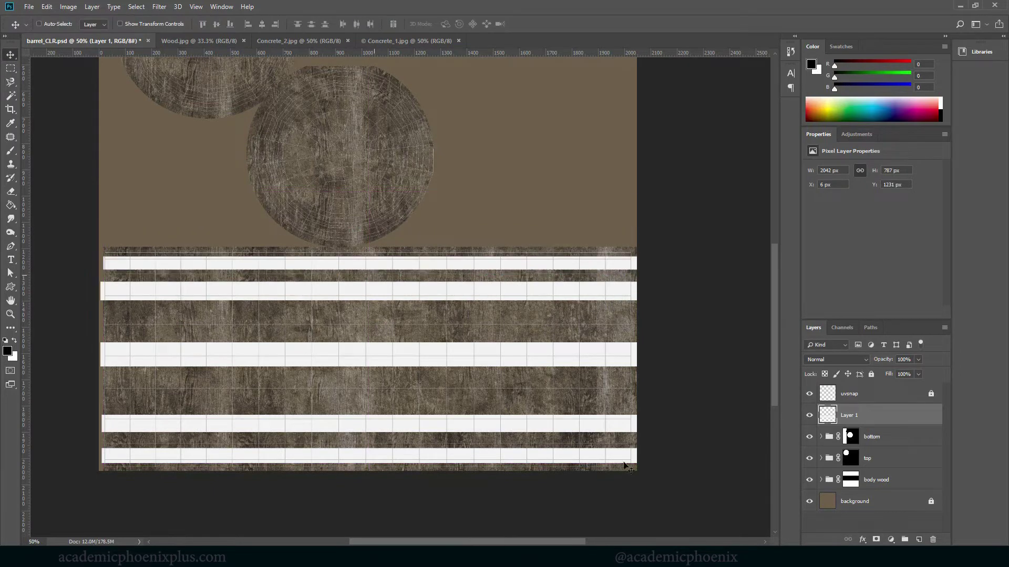
Step: Save the file, hide the uvsnap grid layer, and save again
{"action": "key", "text": "ctrl+s"}
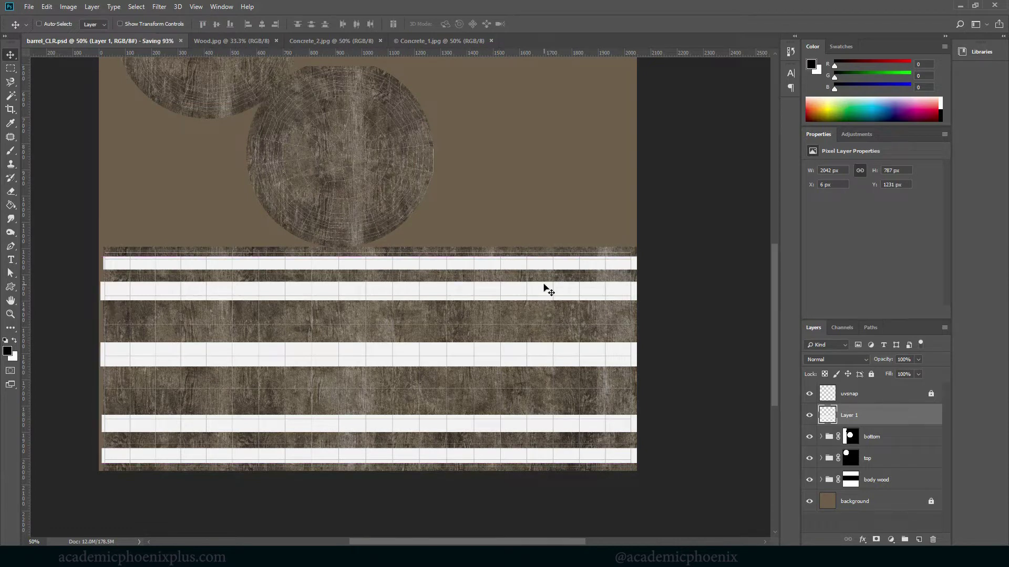
{"action": "left_click", "coordinate": [809, 393]}
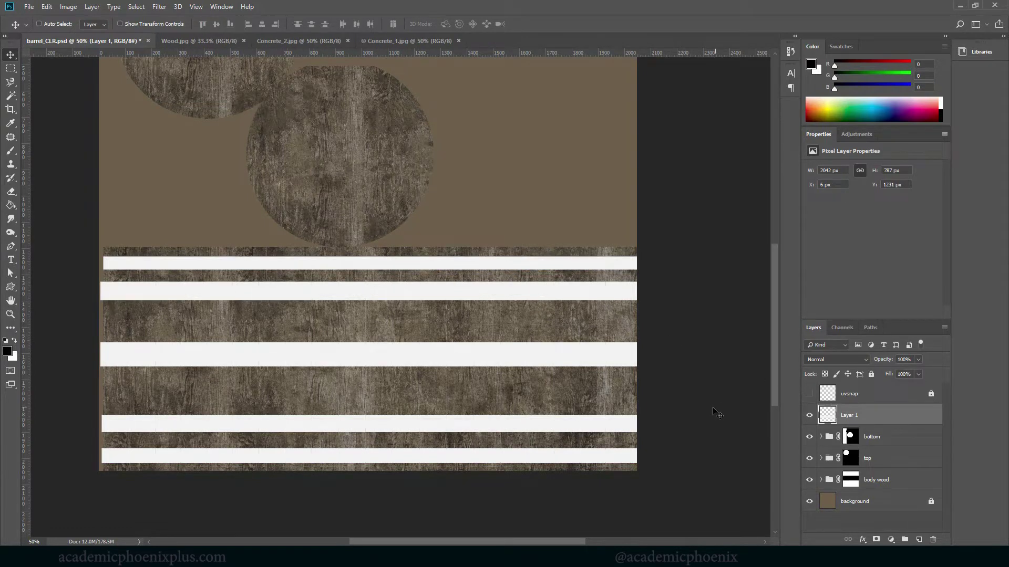
{"action": "key", "text": "ctrl+s"}
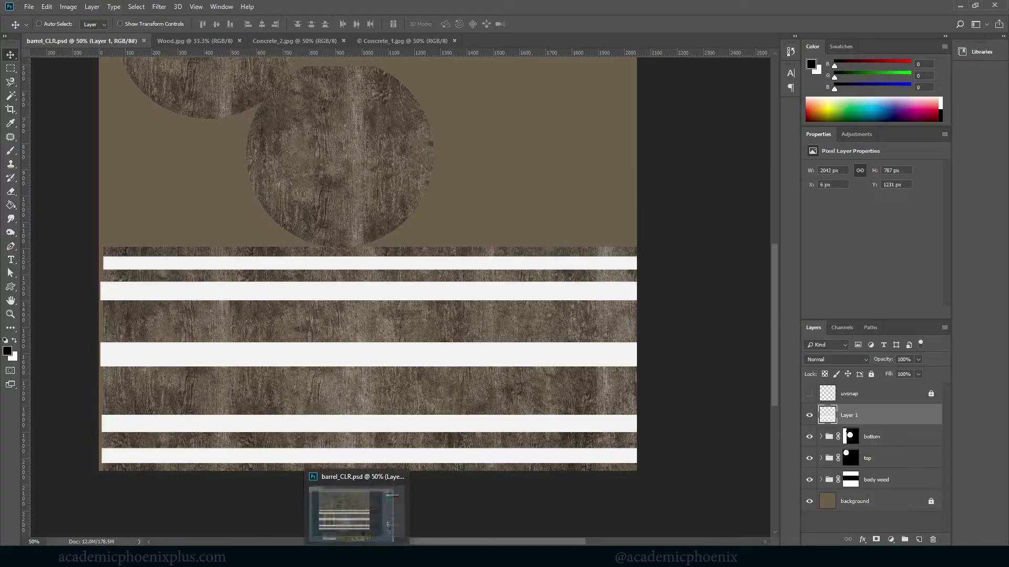
Step: Reload barrel_CLR.psd on barrel_geo's file1 node in Maya and orbit the deselected barrel
{"action": "left_click", "coordinate": [536, 491]}
{"action": "left_click", "coordinate": [523, 326]}
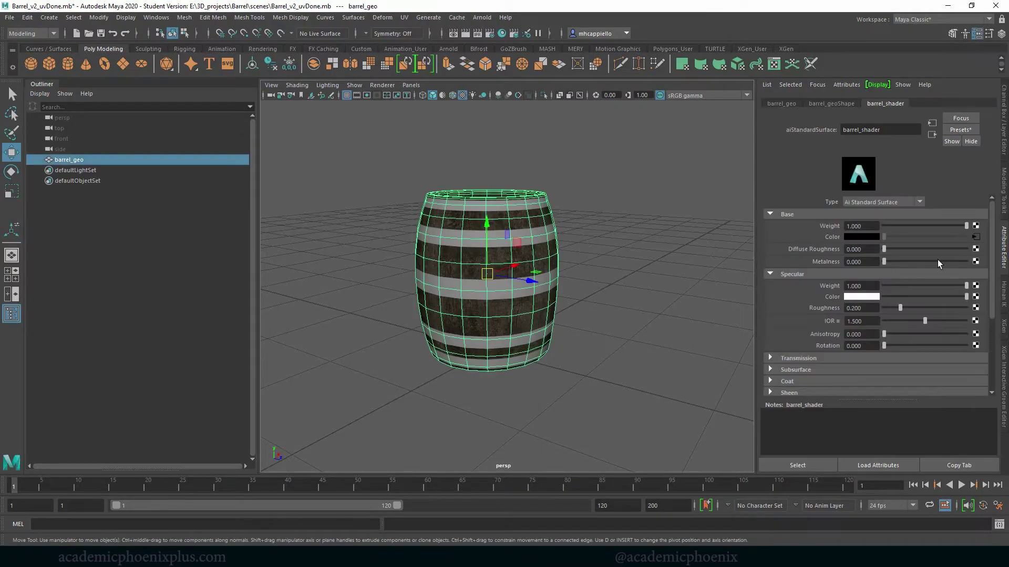
{"action": "left_click", "coordinate": [976, 237]}
{"action": "left_click", "coordinate": [862, 263]}
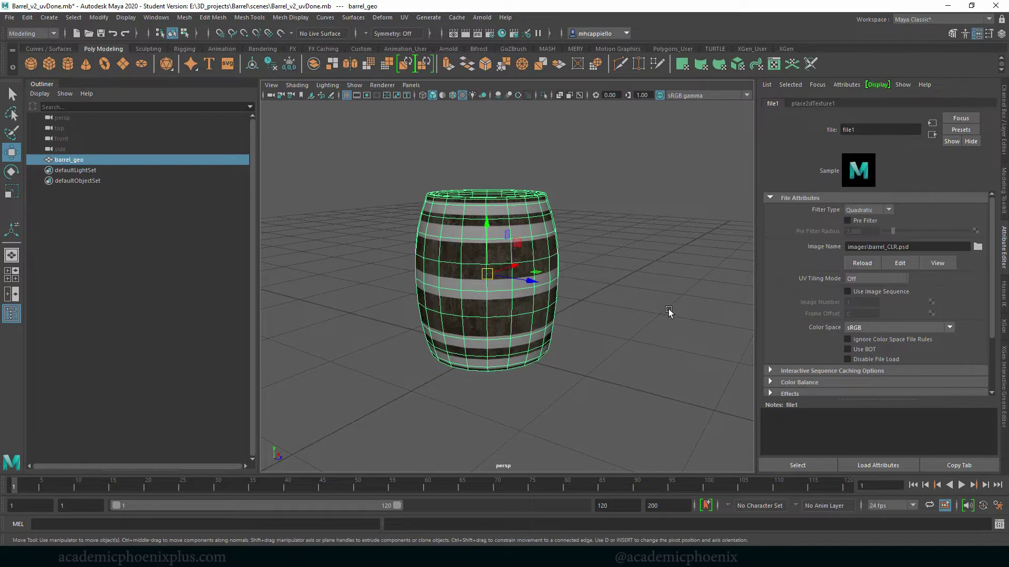
{"action": "left_click", "coordinate": [634, 326]}
{"action": "left_click_drag", "start_coordinate": [633, 326], "coordinate": [561, 357]}
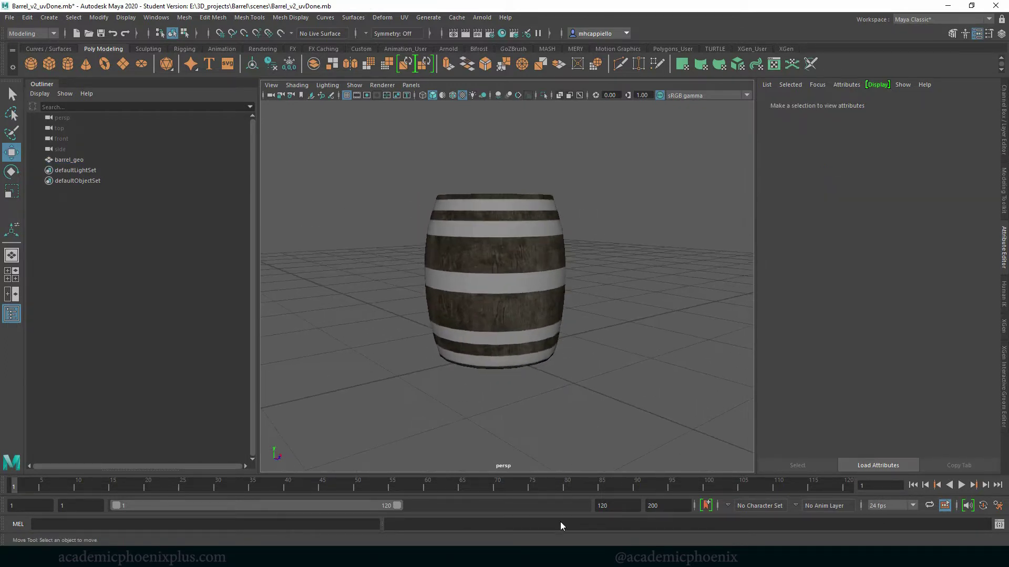
Step: Preview Metal_2 in the photo viewer and flip through the other metal textures
{"action": "key", "text": "alt+Tab"}
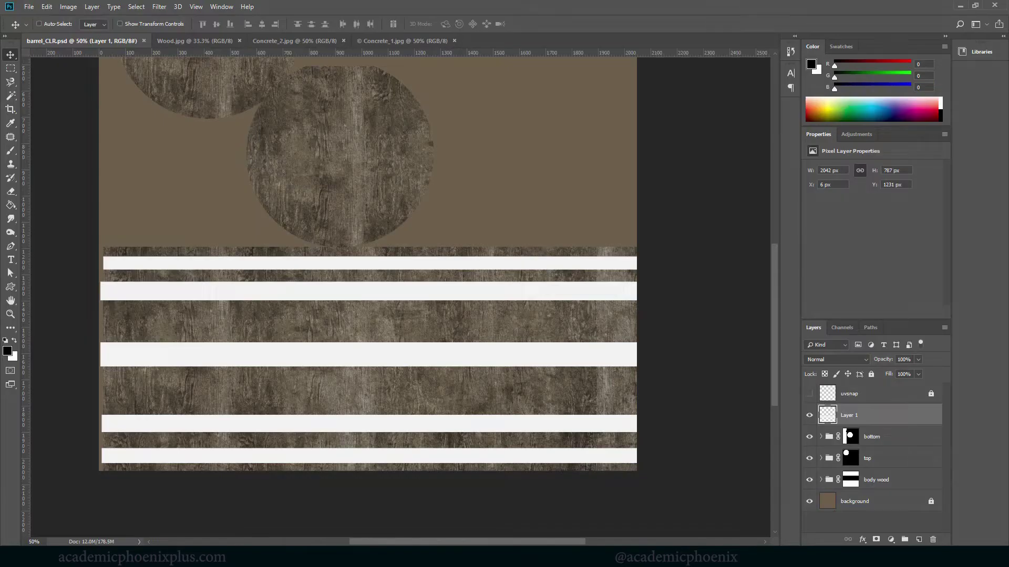
{"action": "key", "text": "alt+Tab"}
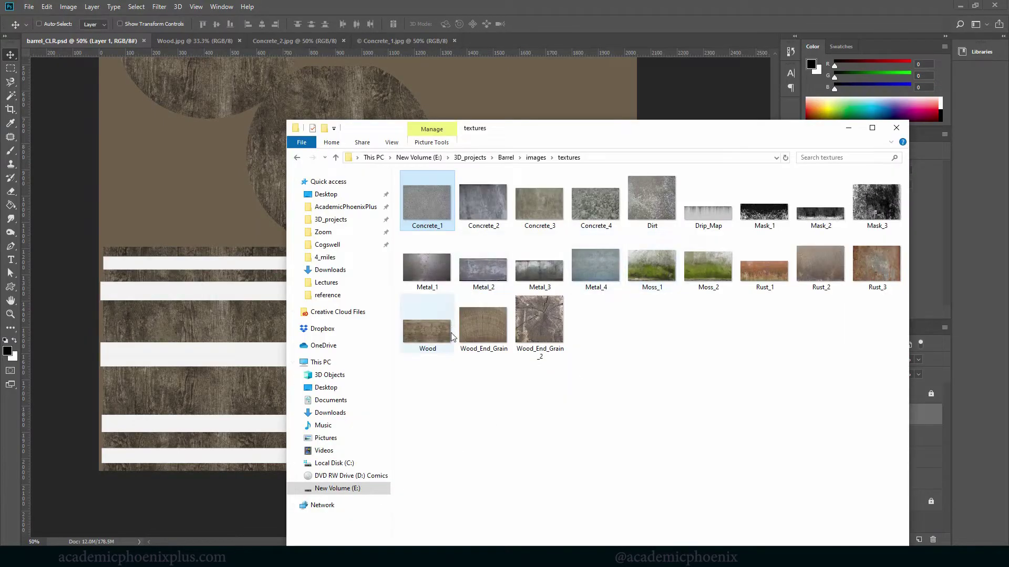
{"action": "left_click", "coordinate": [430, 272]}
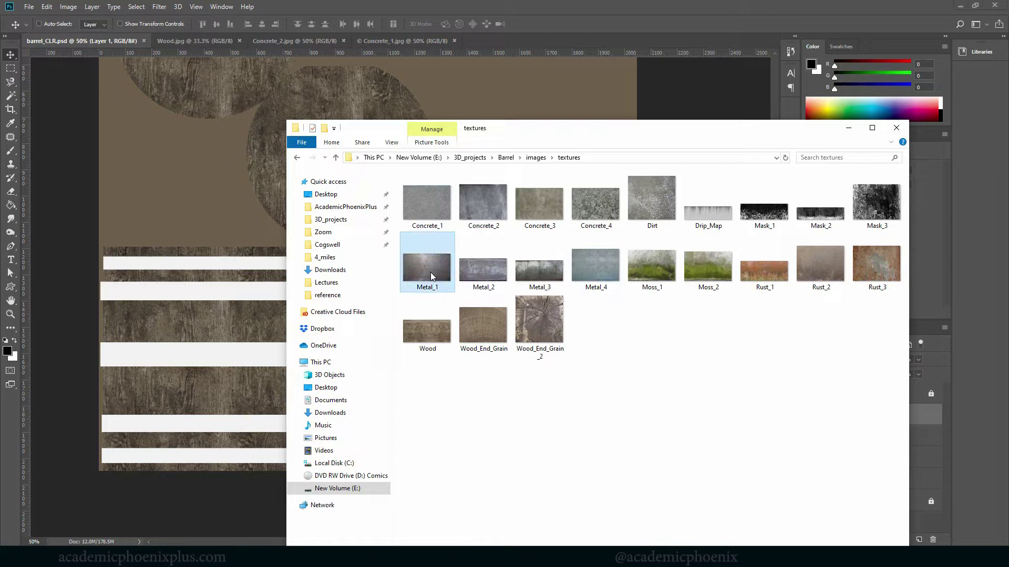
{"action": "left_click", "coordinate": [487, 269]}
{"action": "double_click", "coordinate": [484, 273]}
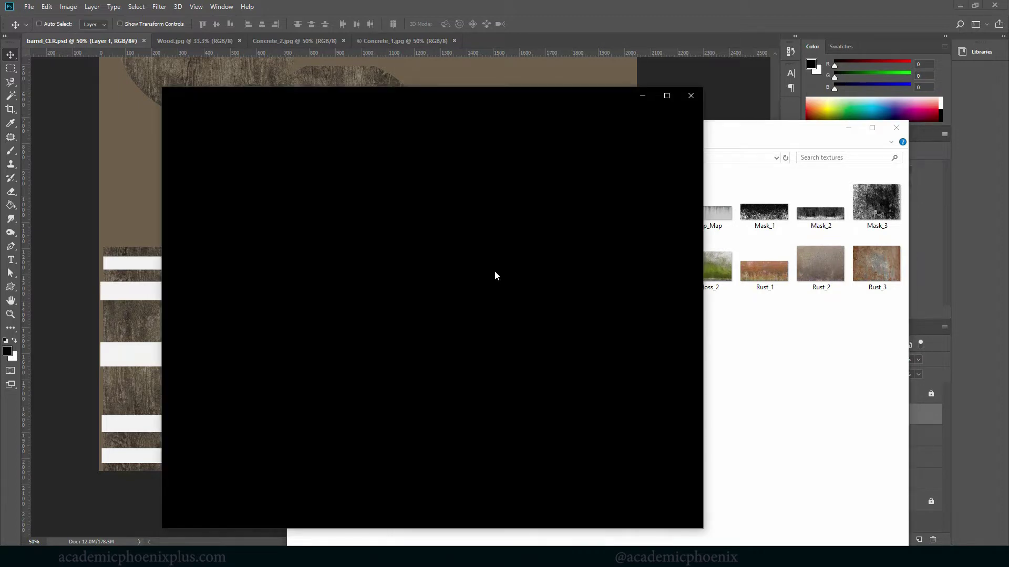
{"action": "key", "text": "Left"}
{"action": "key", "text": "Right"}
{"action": "key", "text": "Right"}
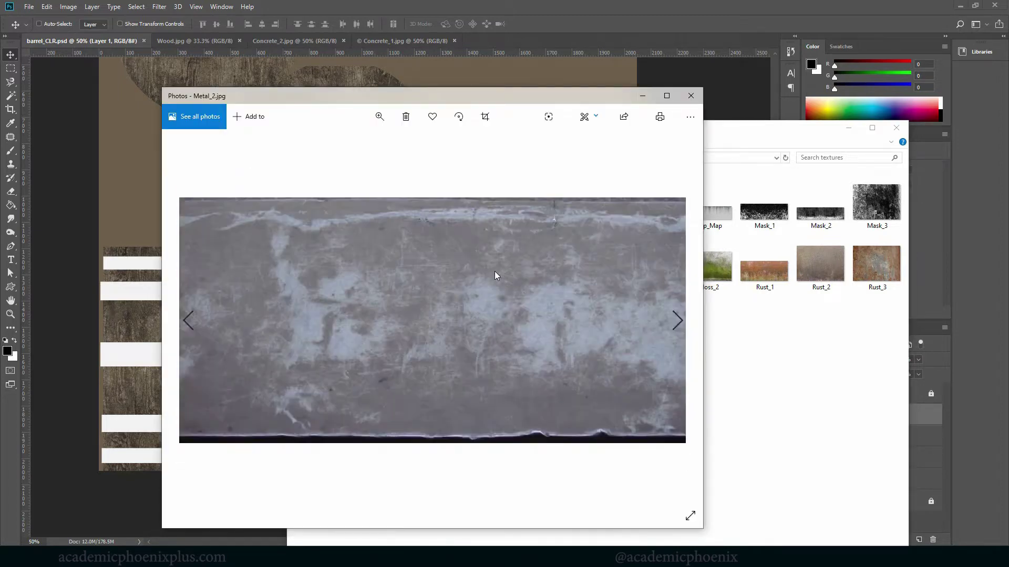
{"action": "key", "text": "Left"}
{"action": "key", "text": "Left"}
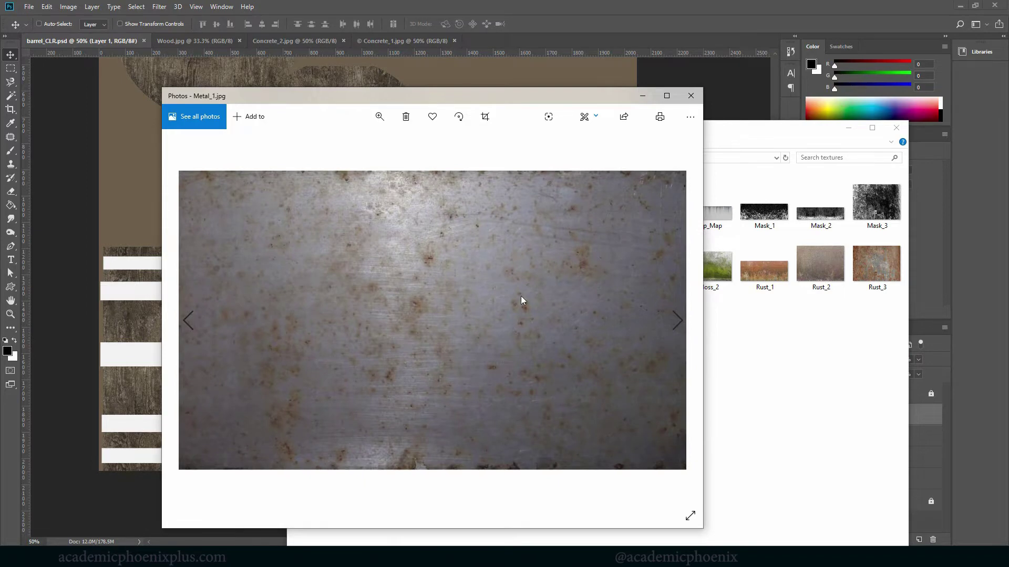
Step: Close the preview and drag Metal_1.jpg into Photoshop as a new document
{"action": "key", "text": "alt+F4"}
{"action": "left_click", "coordinate": [439, 239]}
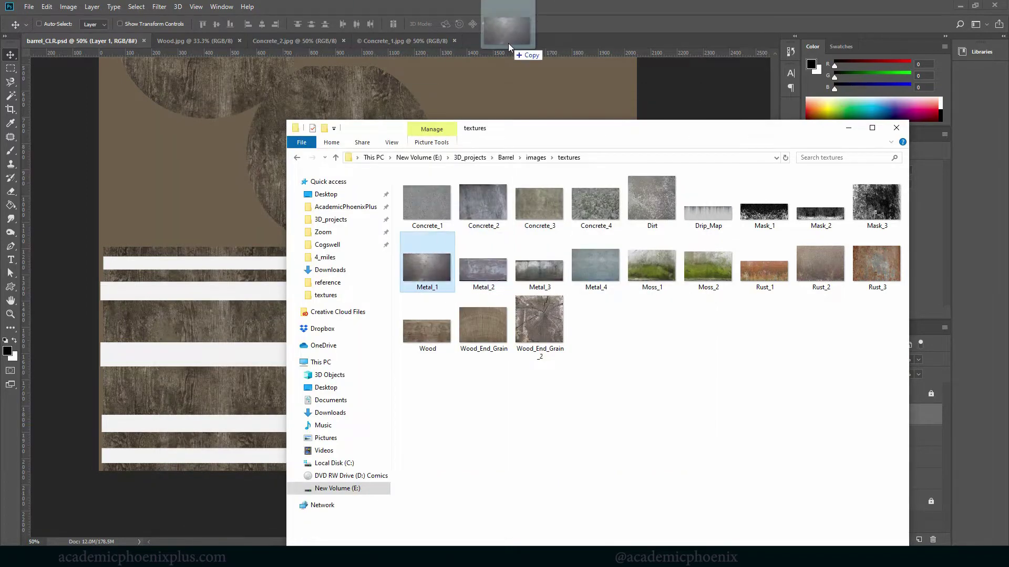
{"action": "left_click_drag", "start_coordinate": [508, 43], "coordinate": [480, 42]}
Step: Close the Wood, Concrete_2 and Concrete_1 documents and marquee most of the Metal_1 image
{"action": "left_click", "coordinate": [239, 40]}
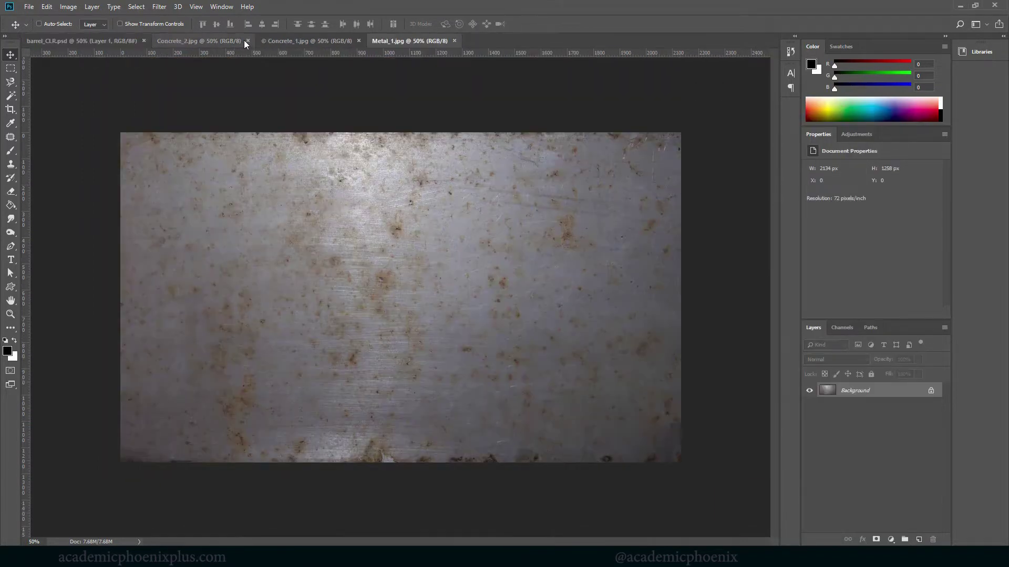
{"action": "left_click", "coordinate": [243, 40]}
{"action": "left_click", "coordinate": [247, 40]}
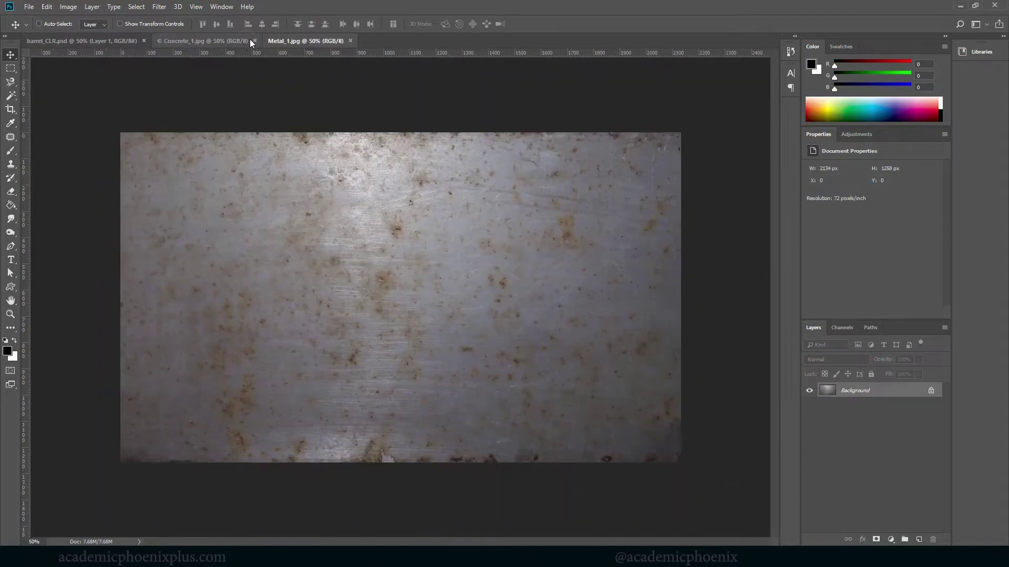
{"action": "left_click", "coordinate": [253, 41]}
{"action": "left_click", "coordinate": [10, 69]}
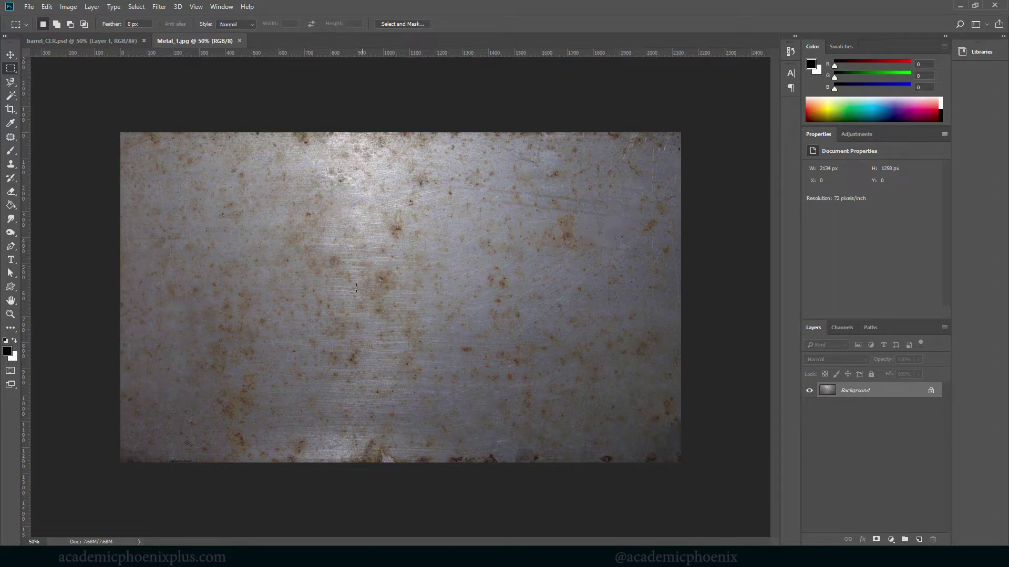
{"action": "left_click_drag", "start_coordinate": [121, 169], "coordinate": [693, 447]}
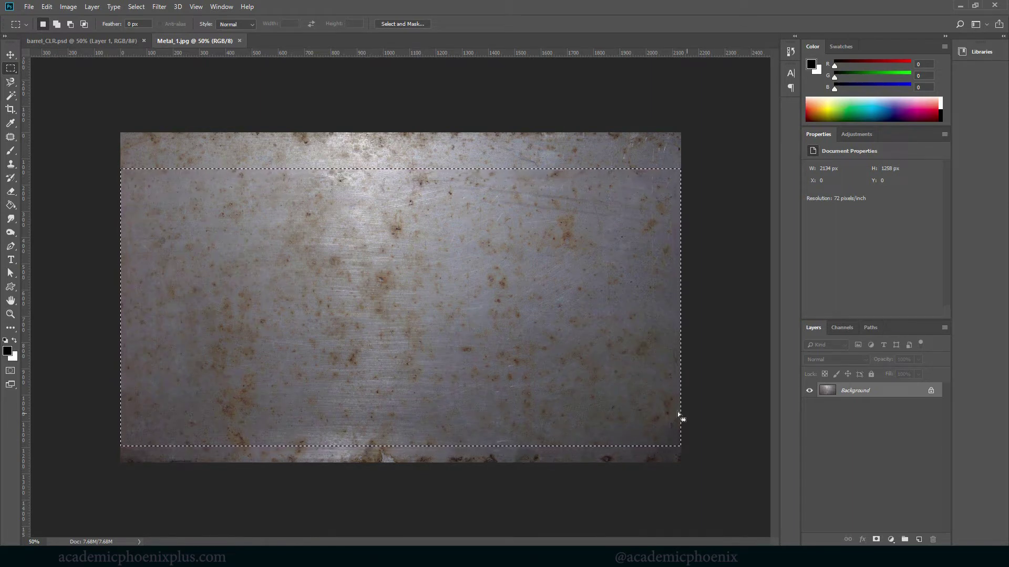
Step: Paste the metal into barrel_CLR.psd, move it over the body, and scale it to about 95%
{"action": "left_click", "coordinate": [105, 41]}
{"action": "key", "text": "ctrl+v"}
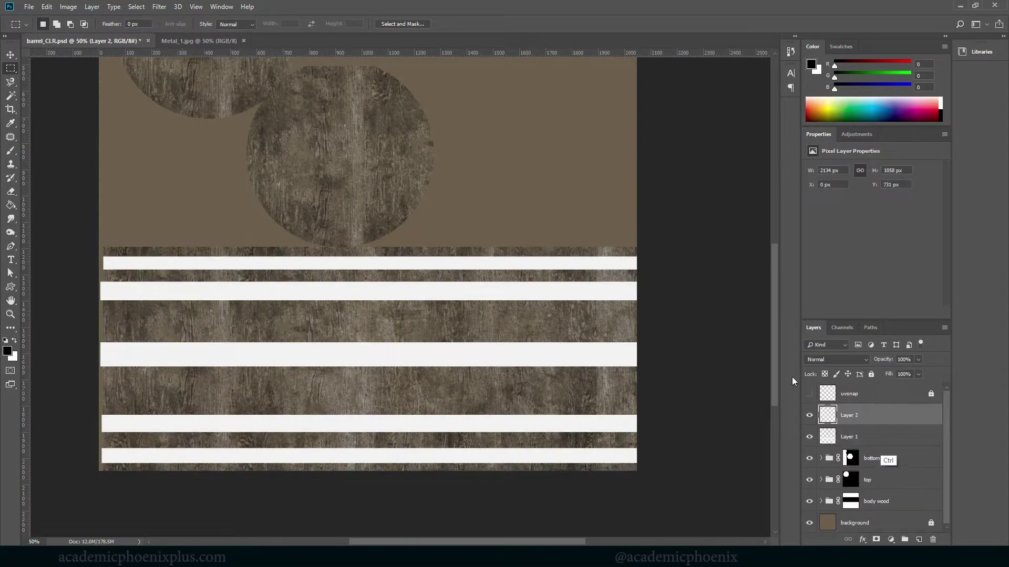
{"action": "key", "text": "v"}
{"action": "left_click_drag", "start_coordinate": [421, 227], "coordinate": [418, 294]}
{"action": "key", "text": "ctrl+t"}
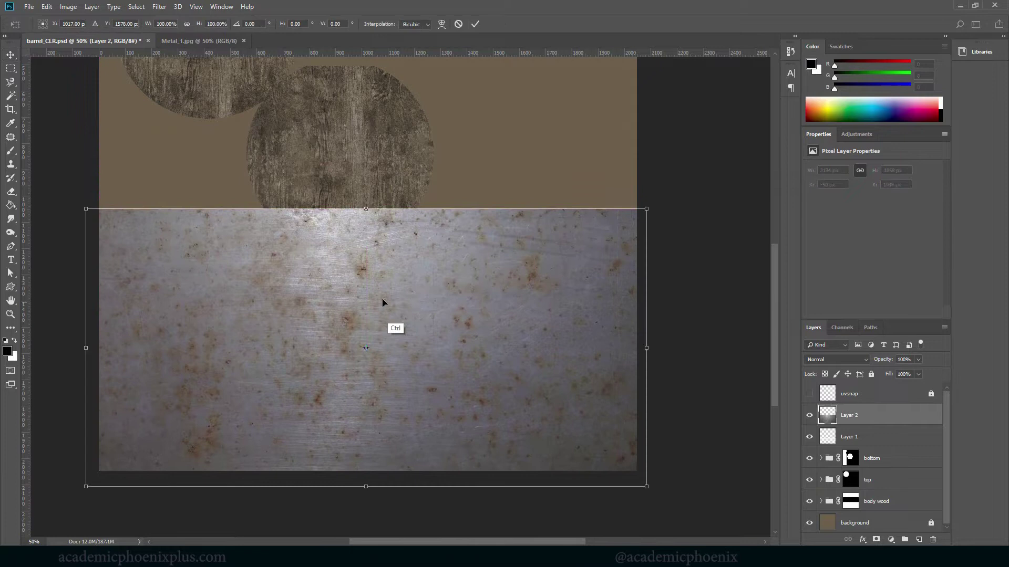
{"action": "left_click_drag", "start_coordinate": [83, 206], "coordinate": [102, 216]}
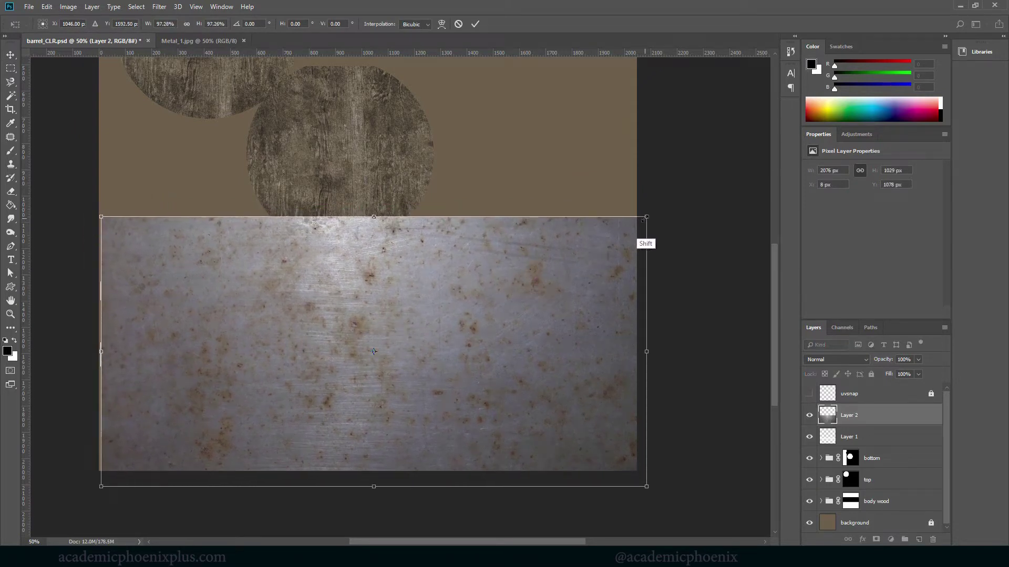
{"action": "mouse_move", "coordinate": [646, 216]}
{"action": "left_mouse_down"}
{"action": "mouse_move", "coordinate": [627, 225]}
{"action": "mouse_move", "coordinate": [635, 223]}
{"action": "left_mouse_up"}
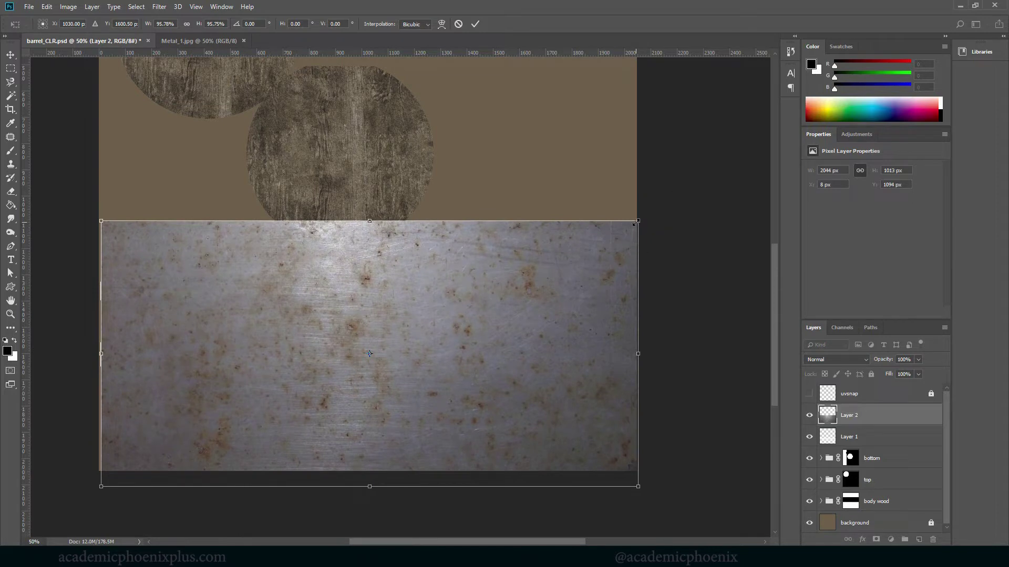
{"action": "key", "text": "Return"}
Step: Nudge Layer 1 left, then clip the Layer 2 metal to Layer 1's stripes
{"action": "left_click", "coordinate": [887, 444]}
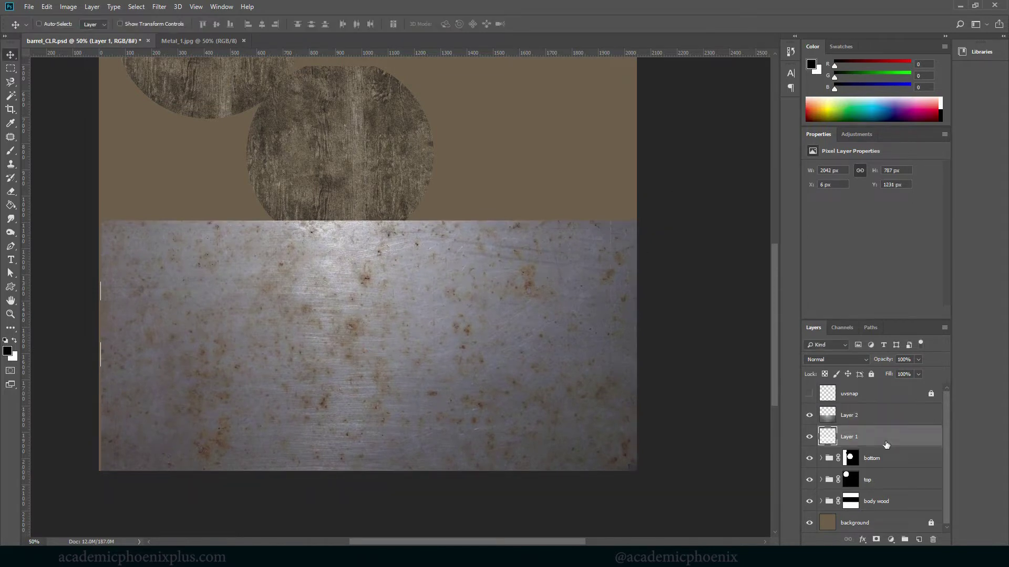
{"action": "key", "text": "Left"}
{"action": "key", "text": "Left"}
{"action": "left_click", "coordinate": [908, 418]}
{"action": "right_click", "coordinate": [909, 419]}
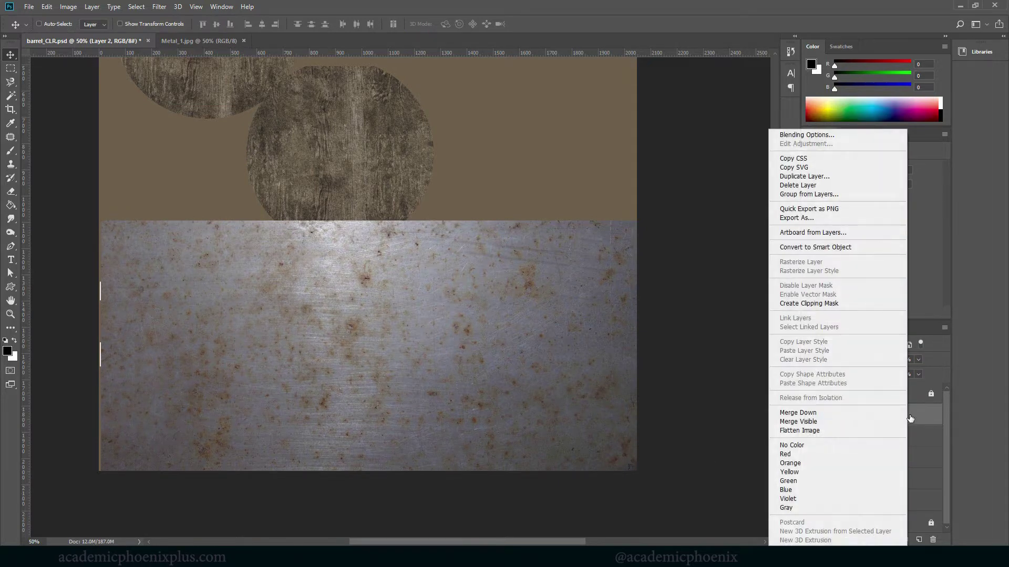
{"action": "left_click", "coordinate": [911, 417]}
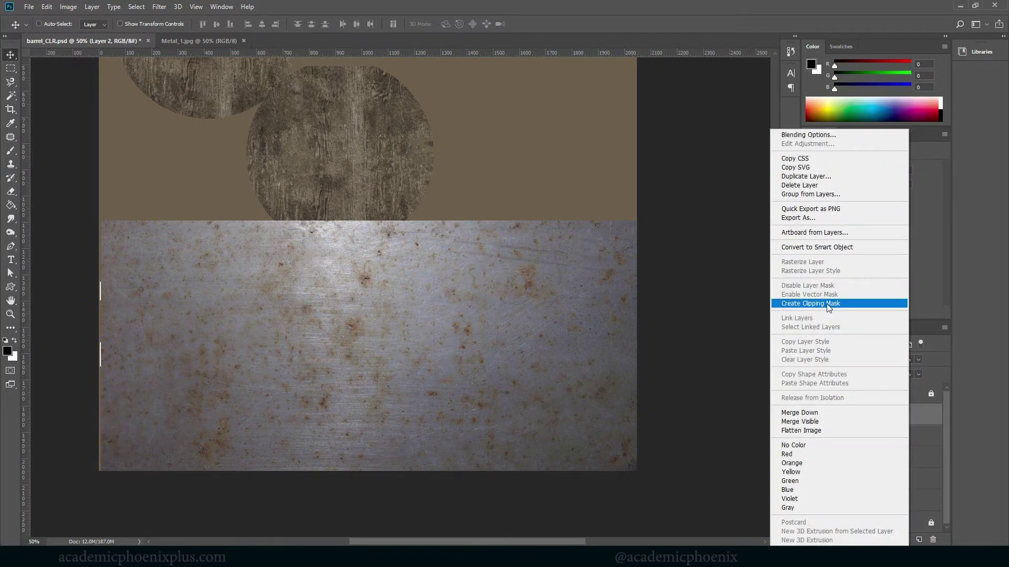
{"action": "left_click", "coordinate": [828, 304]}
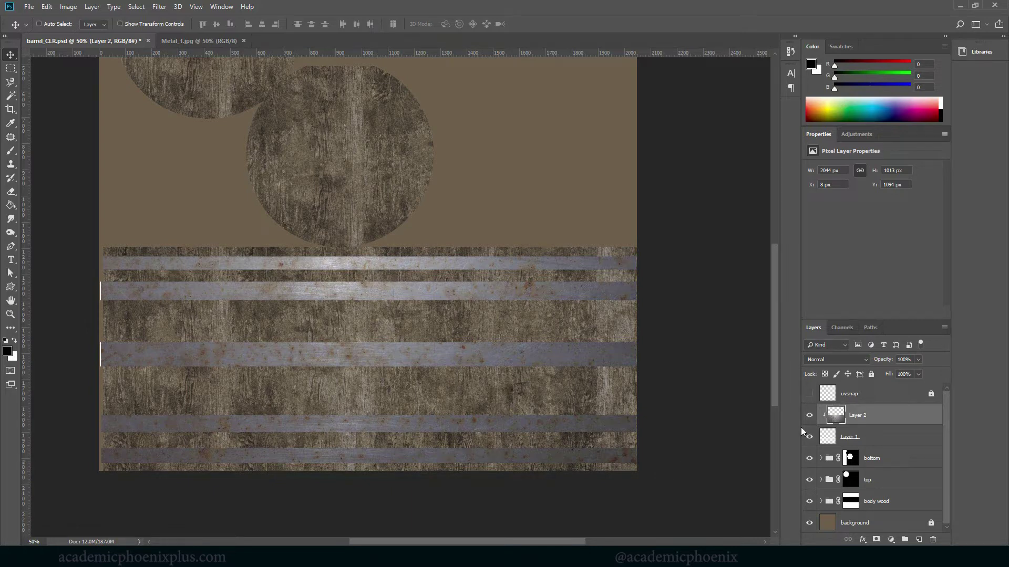
Step: Select the stripes layer and undo an accidental move of the stripe bands
{"action": "left_click", "coordinate": [834, 438]}
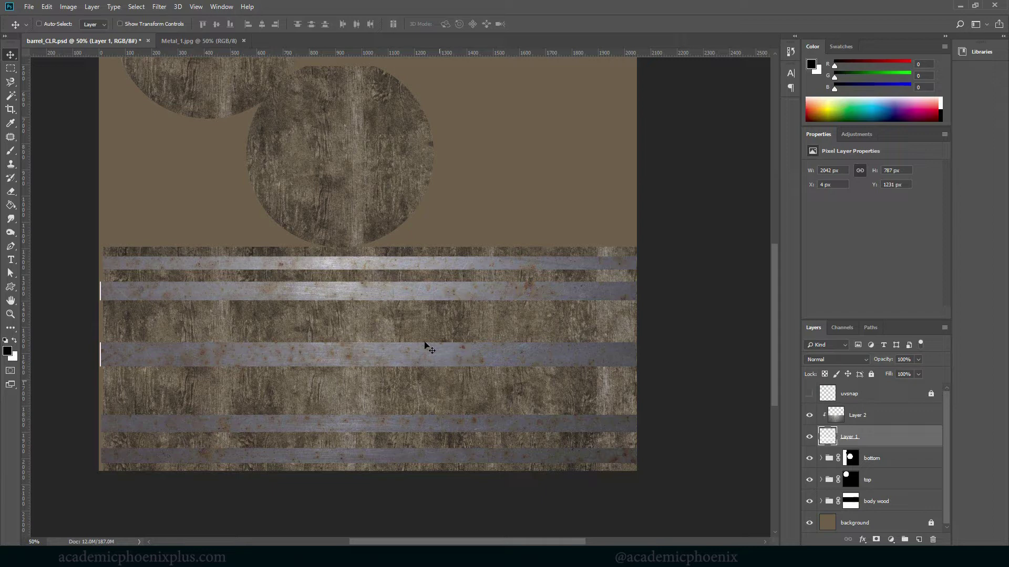
{"action": "left_click_drag", "start_coordinate": [446, 347], "coordinate": [474, 382]}
{"action": "key", "text": "ctrl"}
{"action": "key", "text": "ctrl+z"}
Step: Rename Layer 2 to 'metal1' and Layer 1 to 'metal stripes', then save barrel_CLR.psd
{"action": "left_click", "coordinate": [863, 417]}
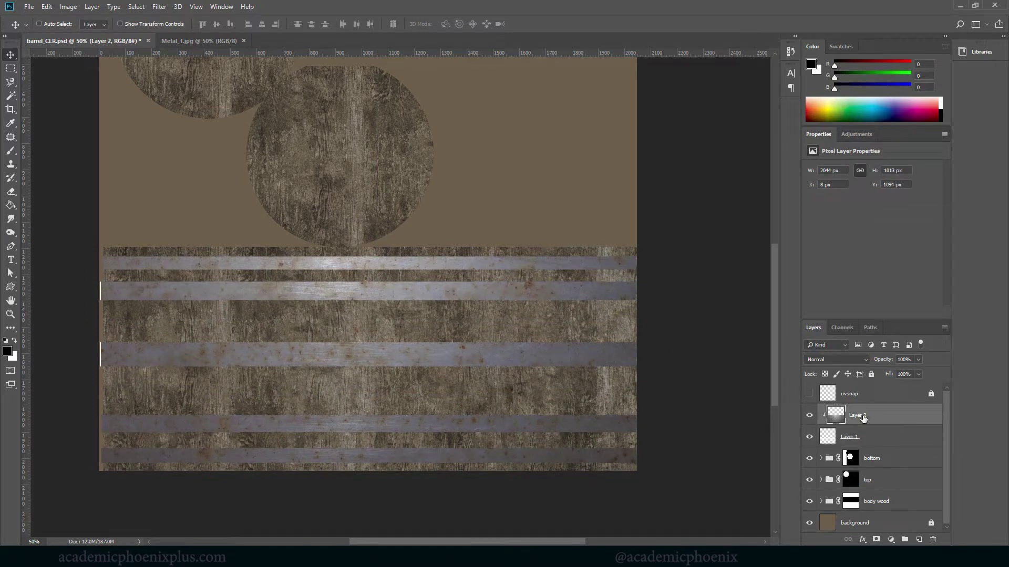
{"action": "double_click", "coordinate": [863, 417]}
{"action": "type", "text": "metal1"}
{"action": "key", "text": "Return"}
{"action": "double_click", "coordinate": [856, 438]}
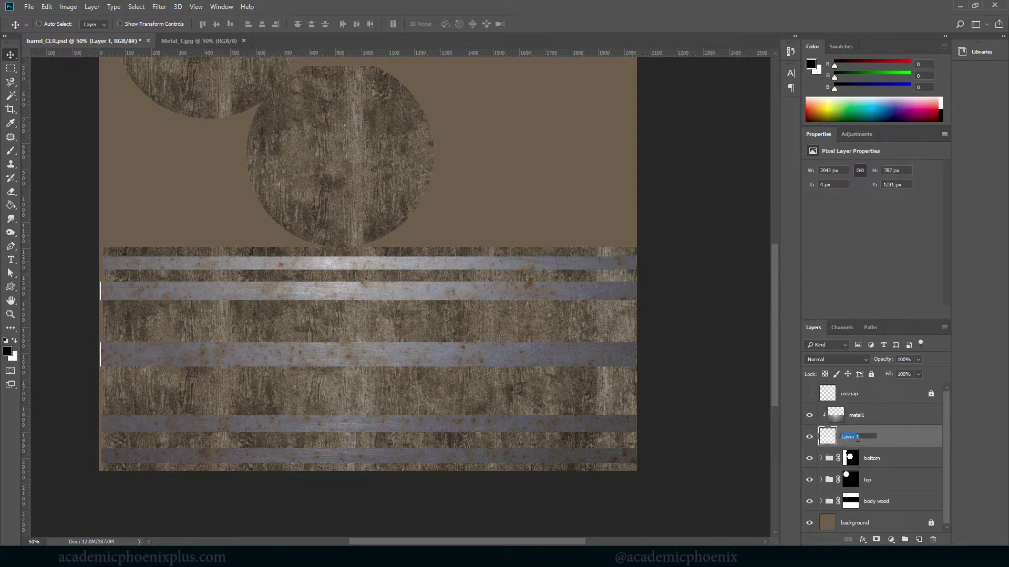
{"action": "type", "text": "metal stripes"}
{"action": "key", "text": "Return"}
{"action": "key", "text": "ctrl+s"}
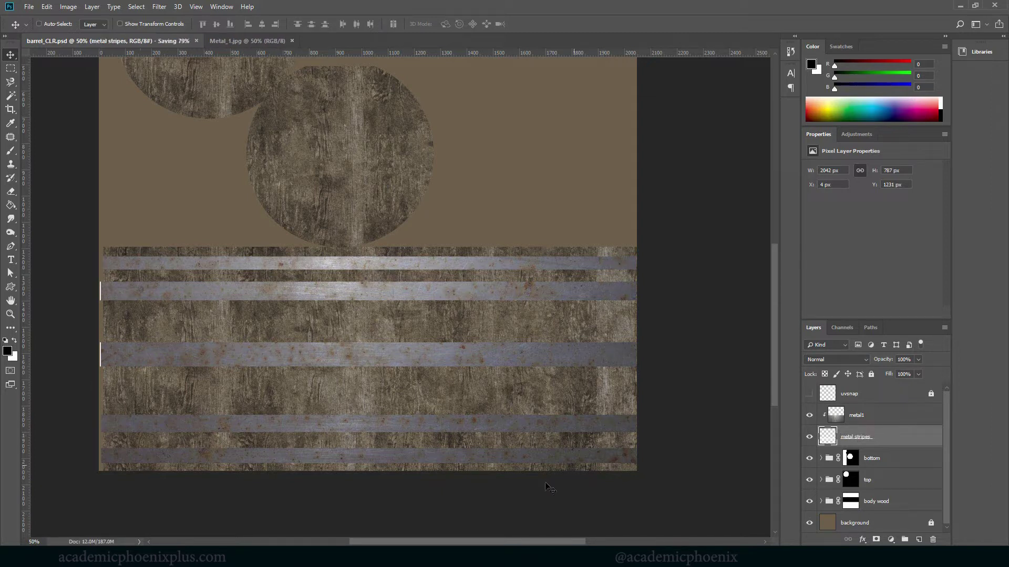
Step: In Maya, check the barrel's reloaded file1 texture and orbit to view the metal bands
{"action": "left_click", "coordinate": [460, 528]}
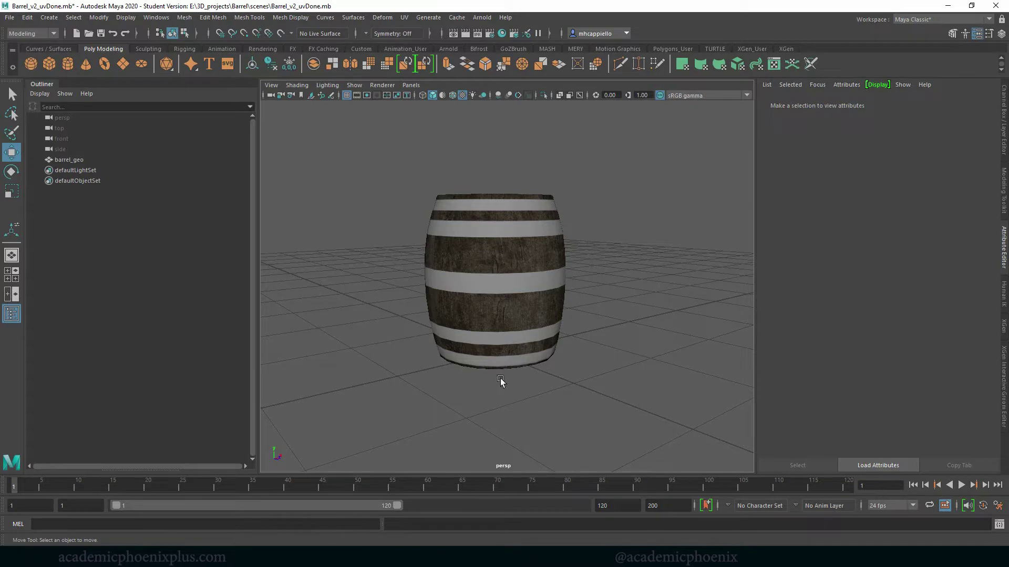
{"action": "left_click", "coordinate": [482, 285]}
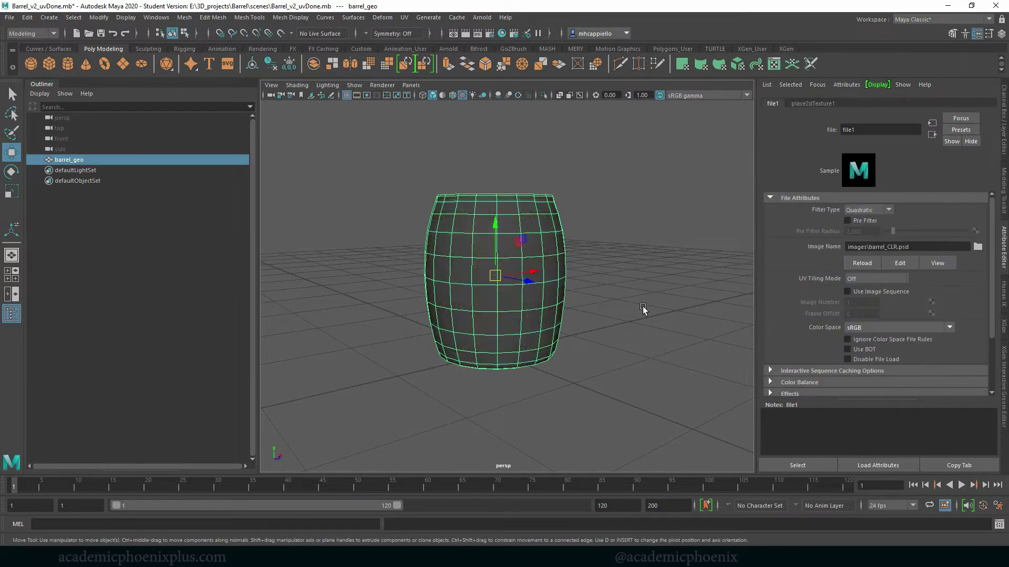
{"action": "left_click", "coordinate": [578, 332]}
{"action": "left_click_drag", "start_coordinate": [513, 356], "coordinate": [654, 342]}
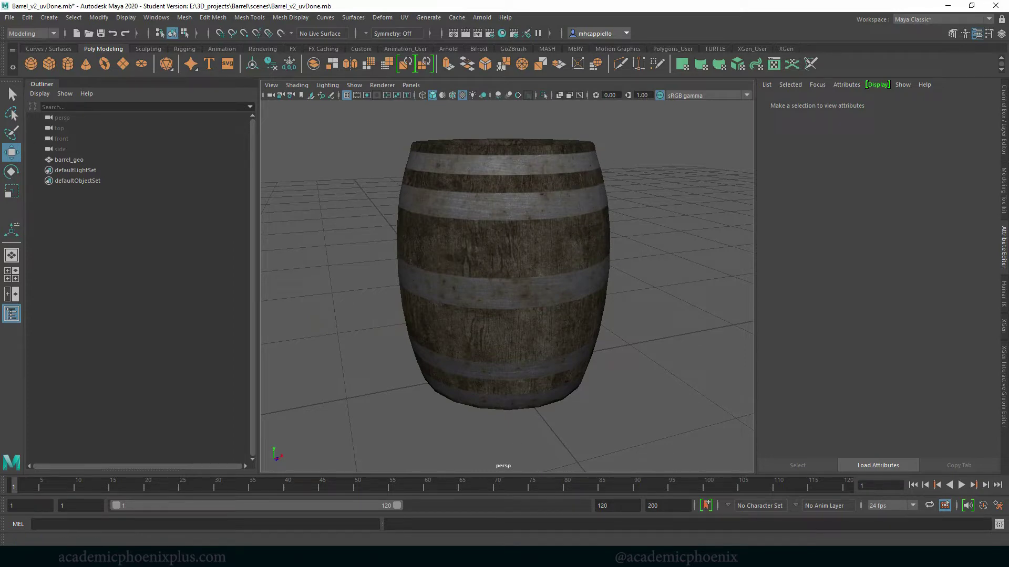
Step: Open Metal_2 in Photoshop and marquee a large middle strip of it
{"action": "key", "text": "alt+Tab"}
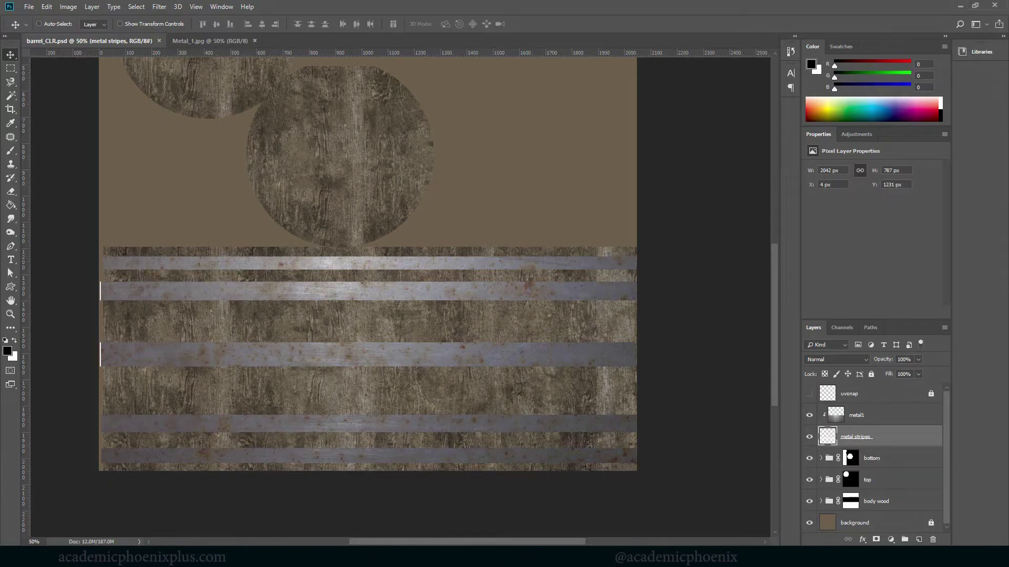
{"action": "key", "text": "alt+Tab"}
{"action": "left_click", "coordinate": [629, 466]}
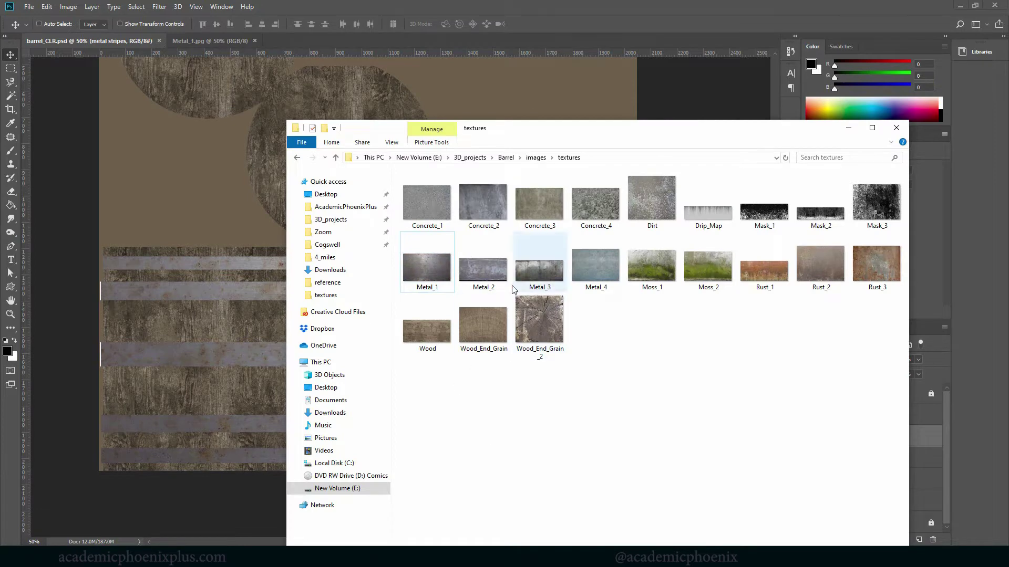
{"action": "left_click_drag", "start_coordinate": [482, 271], "coordinate": [488, 40]}
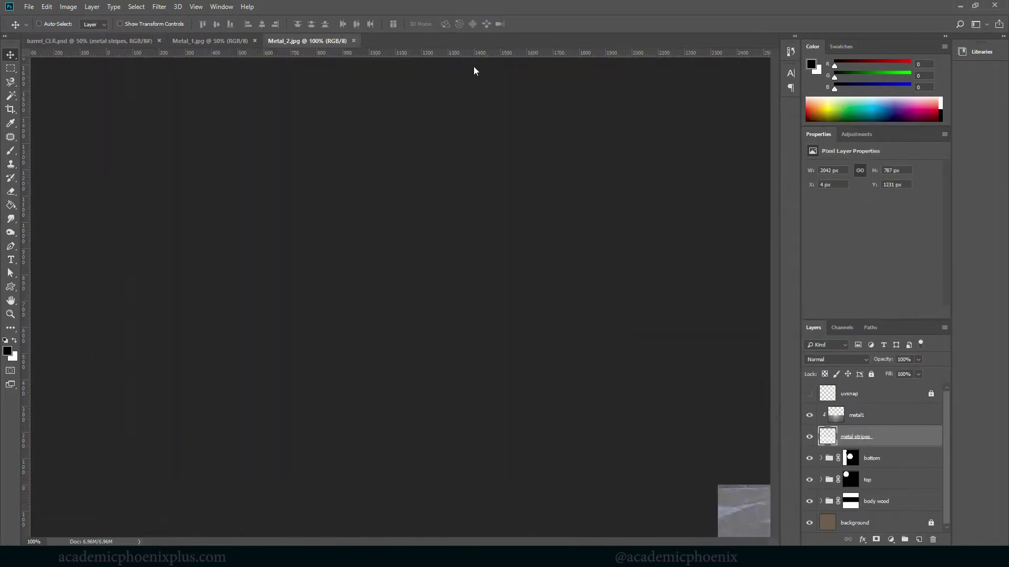
{"action": "left_click", "coordinate": [10, 68]}
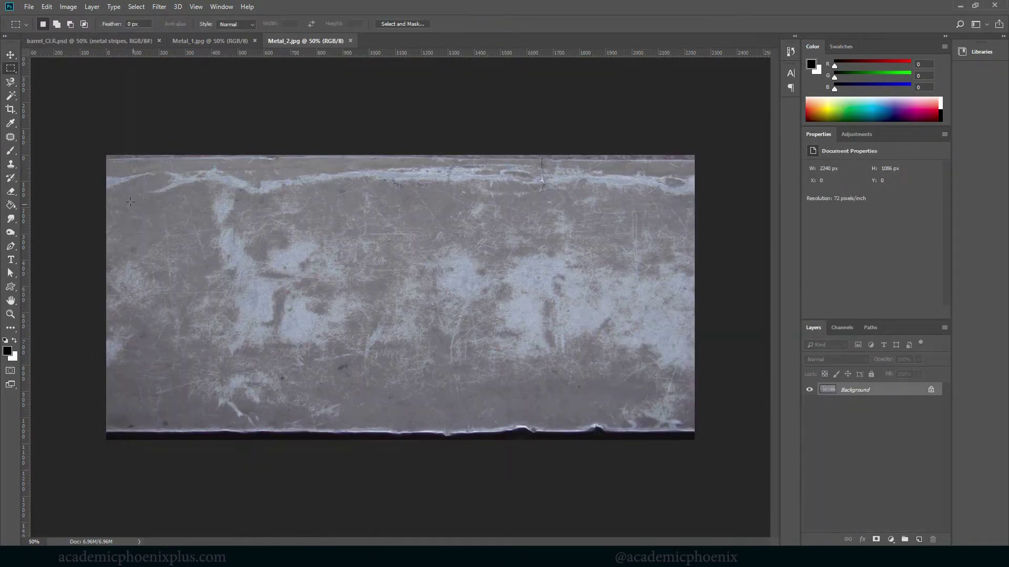
{"action": "left_click_drag", "start_coordinate": [113, 199], "coordinate": [693, 373]}
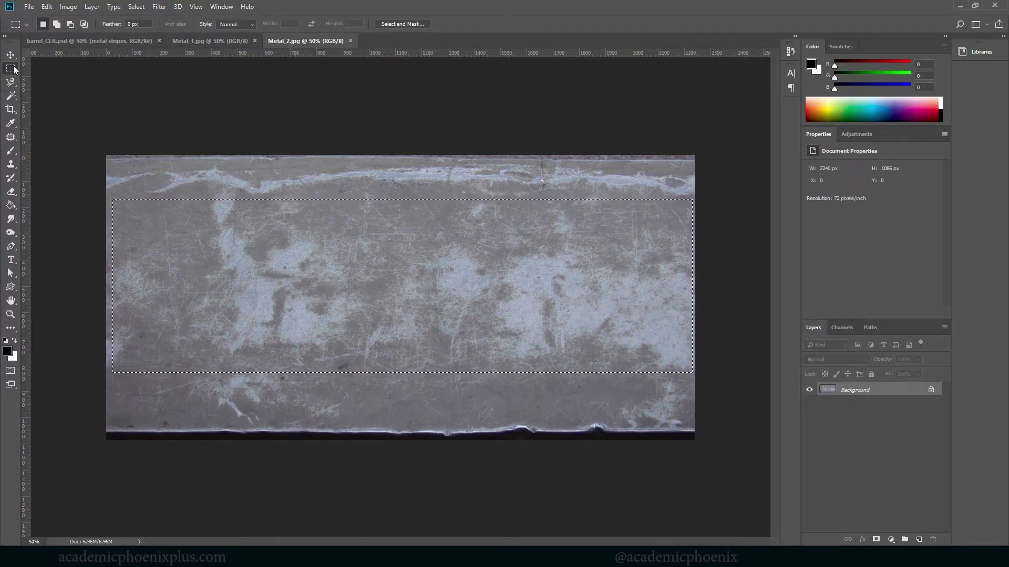
{"action": "left_click", "coordinate": [123, 196]}
{"action": "left_click_drag", "start_coordinate": [114, 201], "coordinate": [692, 415]}
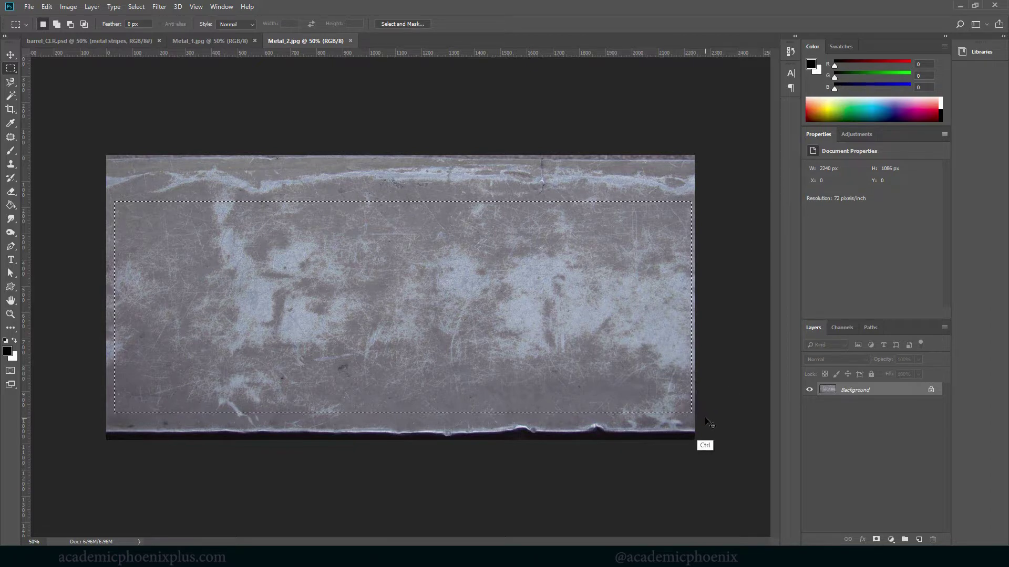
Step: Paste the Metal_2 strip into barrel_CLR.psd as the top layer and move it over the barrel body
{"action": "left_click", "coordinate": [139, 40]}
{"action": "key", "text": "ctrl+v"}
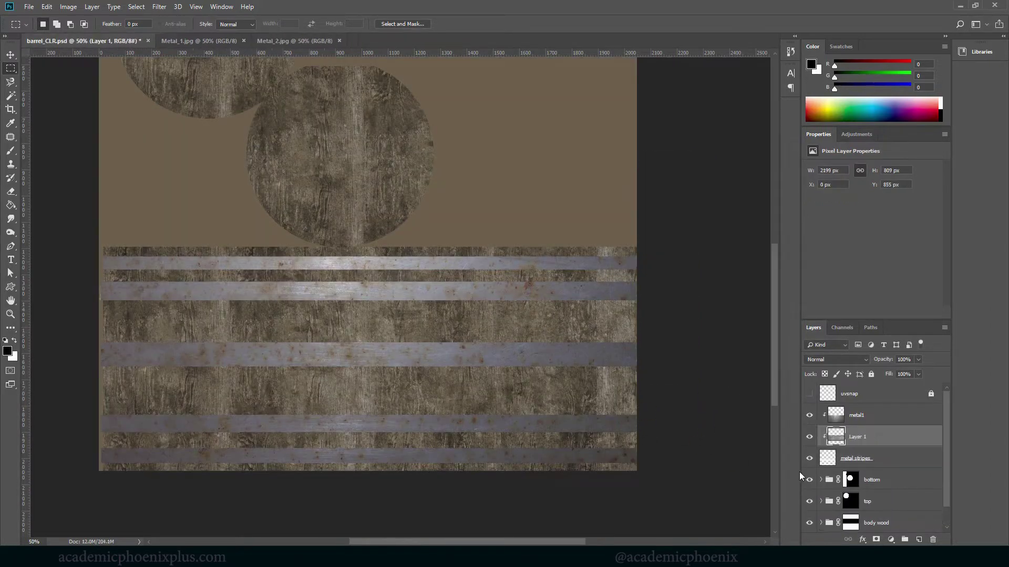
{"action": "left_click_drag", "start_coordinate": [861, 436], "coordinate": [885, 409]}
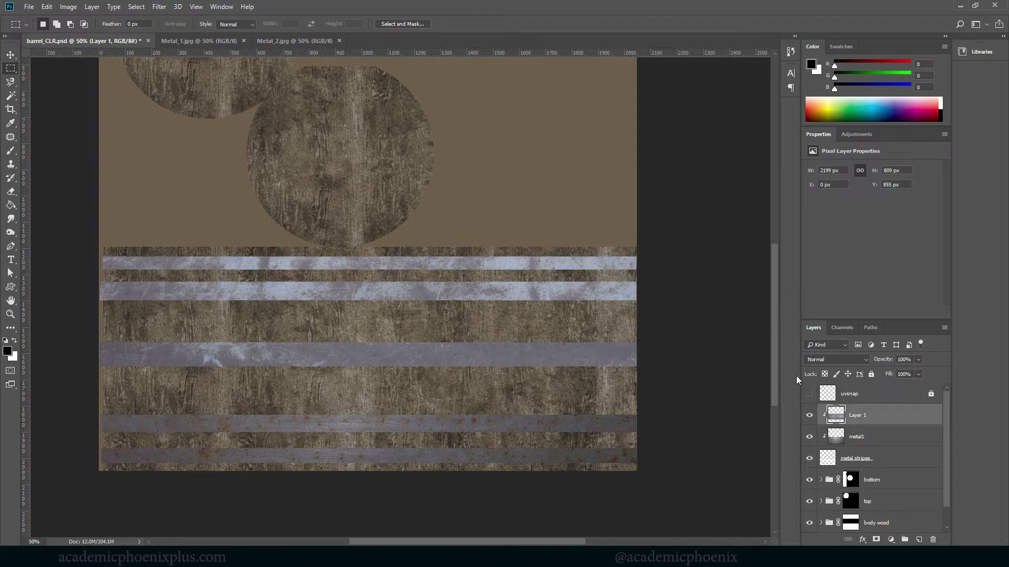
{"action": "left_click_drag", "start_coordinate": [856, 415], "coordinate": [856, 385]}
{"action": "key", "text": "v"}
{"action": "left_click_drag", "start_coordinate": [439, 243], "coordinate": [439, 336]}
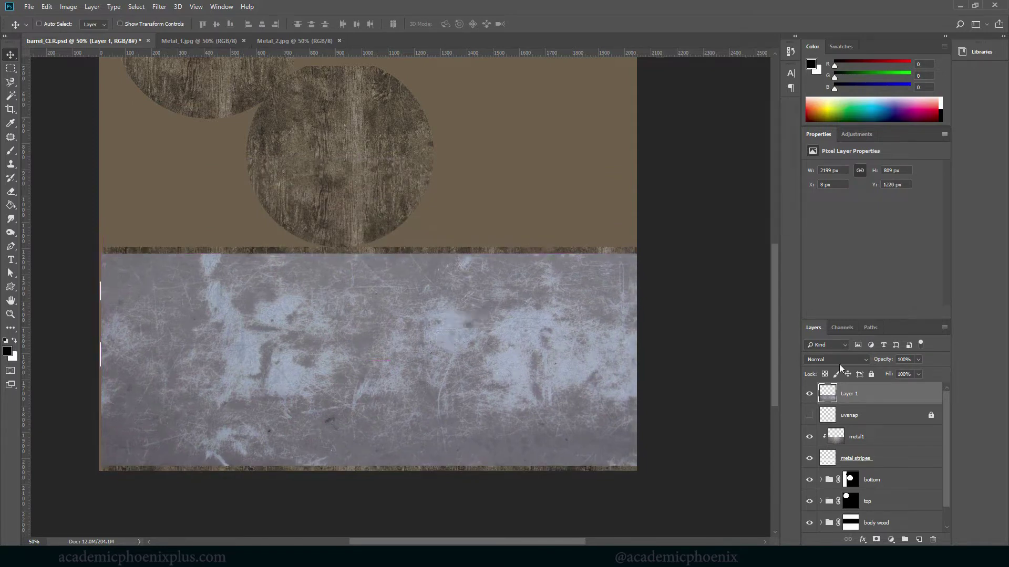
Step: Clip the Metal_2 layer to the metal stripes below it with Create Clipping Mask
{"action": "left_click_drag", "start_coordinate": [880, 395], "coordinate": [877, 419]}
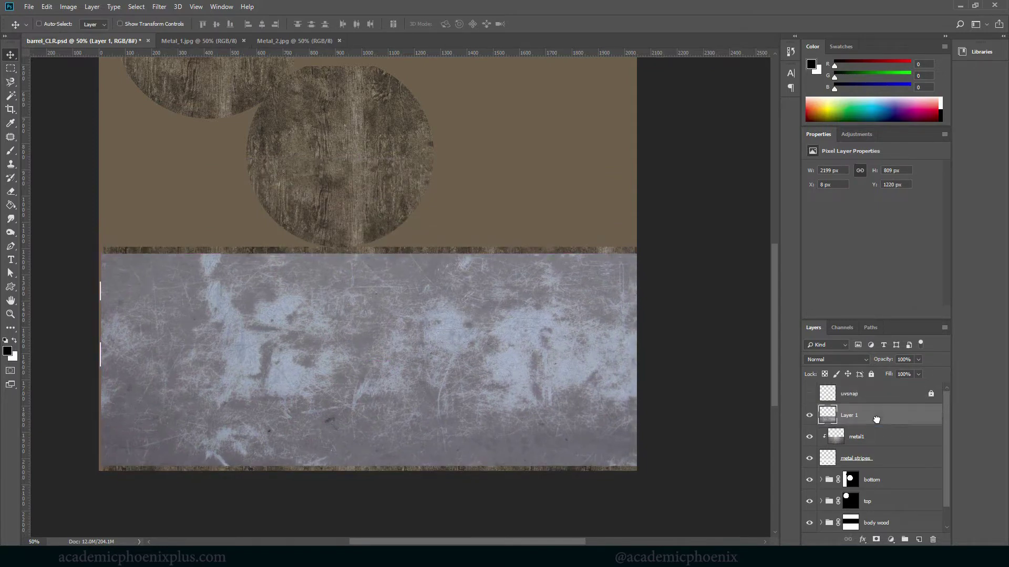
{"action": "right_click", "coordinate": [876, 419]}
{"action": "left_click", "coordinate": [923, 304]}
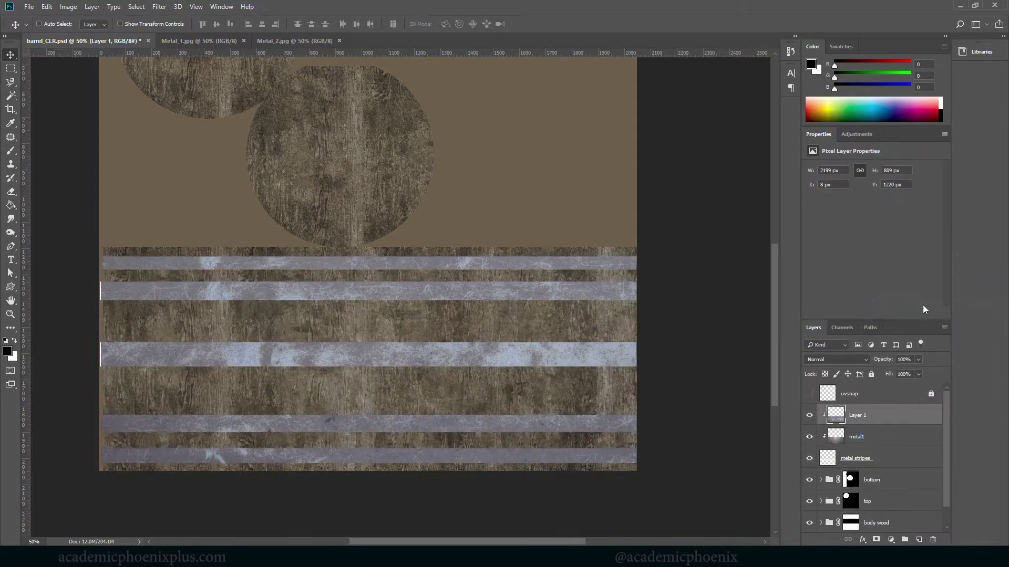
{"action": "left_click", "coordinate": [848, 445]}
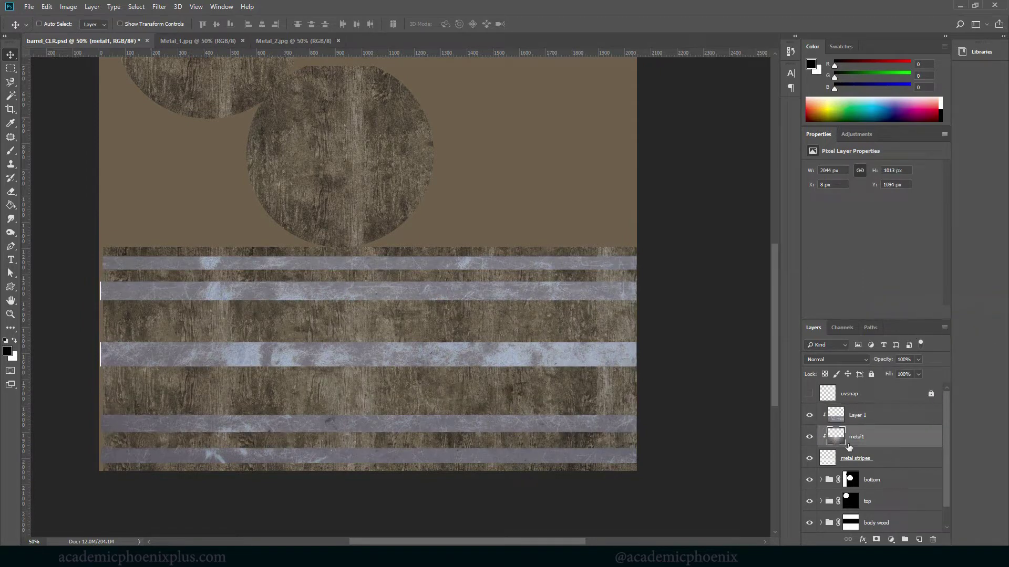
{"action": "left_click", "coordinate": [872, 418]}
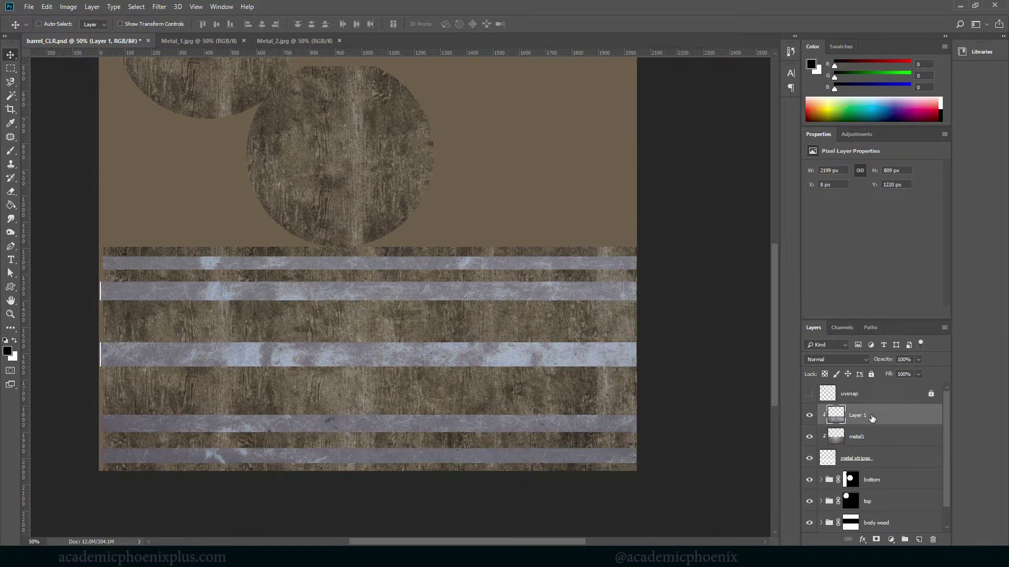
Step: Try several blend modes on the metal texture layer, settling on Overlay
{"action": "left_click", "coordinate": [832, 360]}
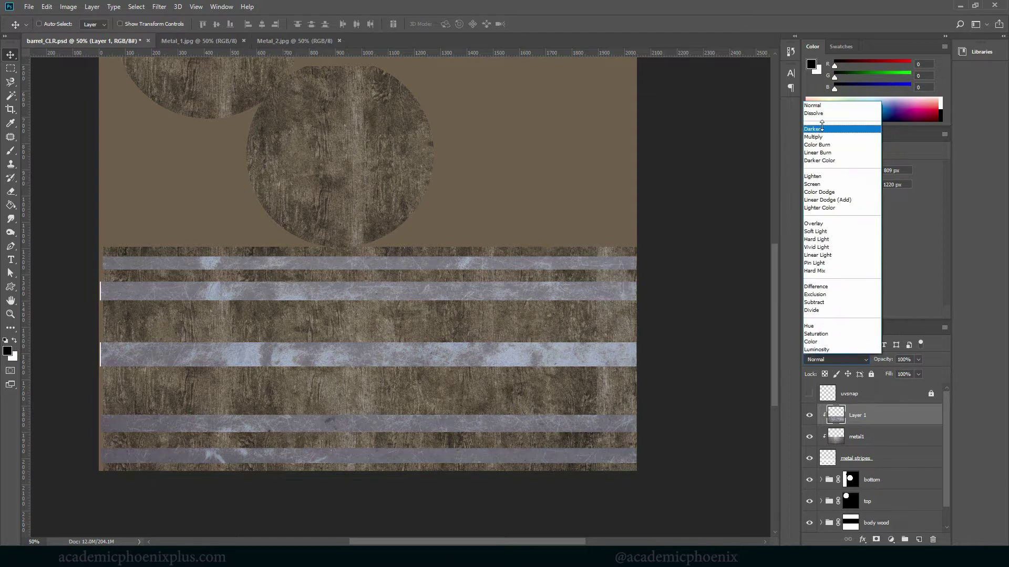
{"action": "left_click", "coordinate": [822, 128]}
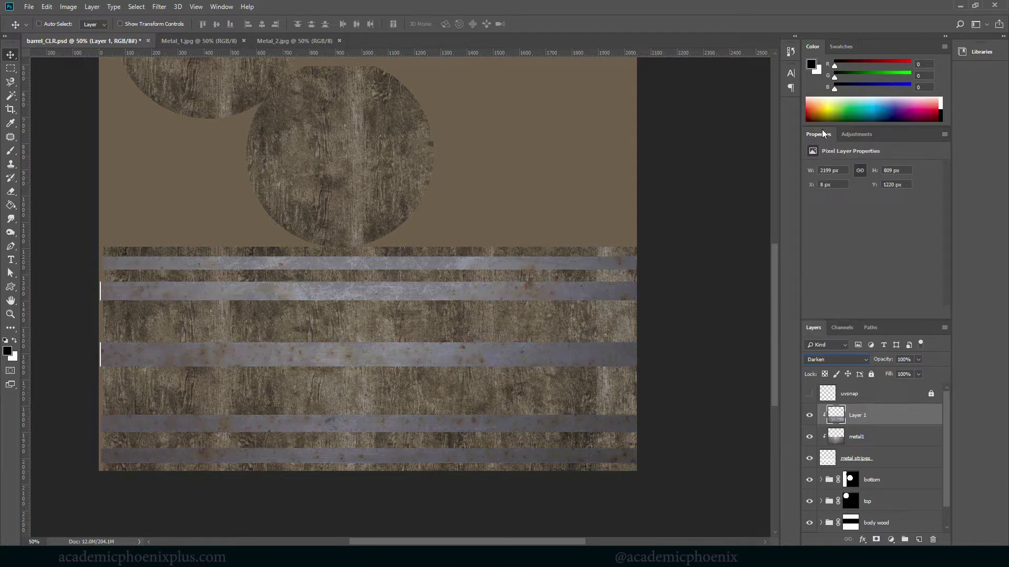
{"action": "key", "text": "Down"}
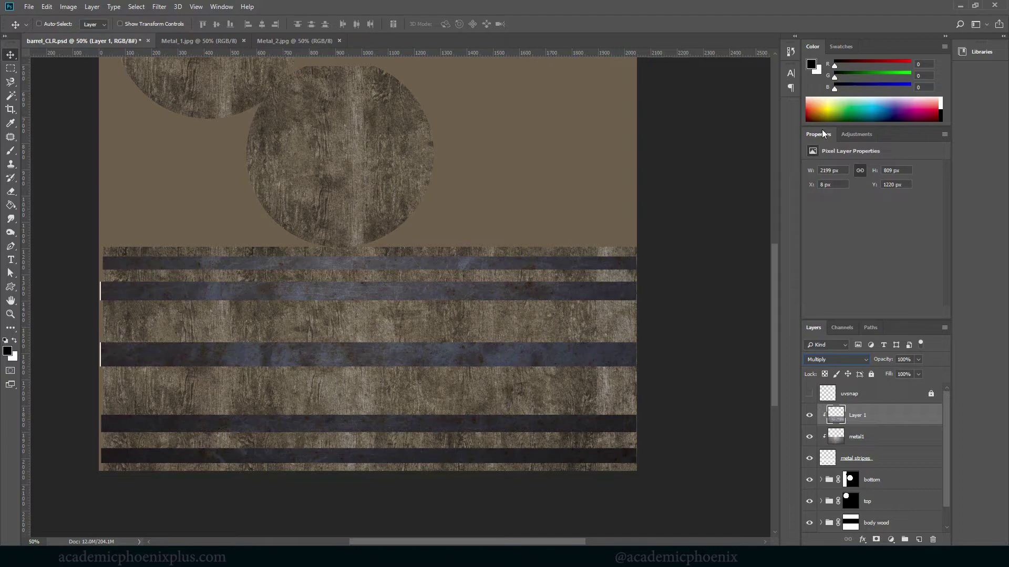
{"action": "key", "text": "Down"}
{"action": "key", "text": "Down"}
{"action": "key", "text": "Down"}
{"action": "key", "text": "Down"}
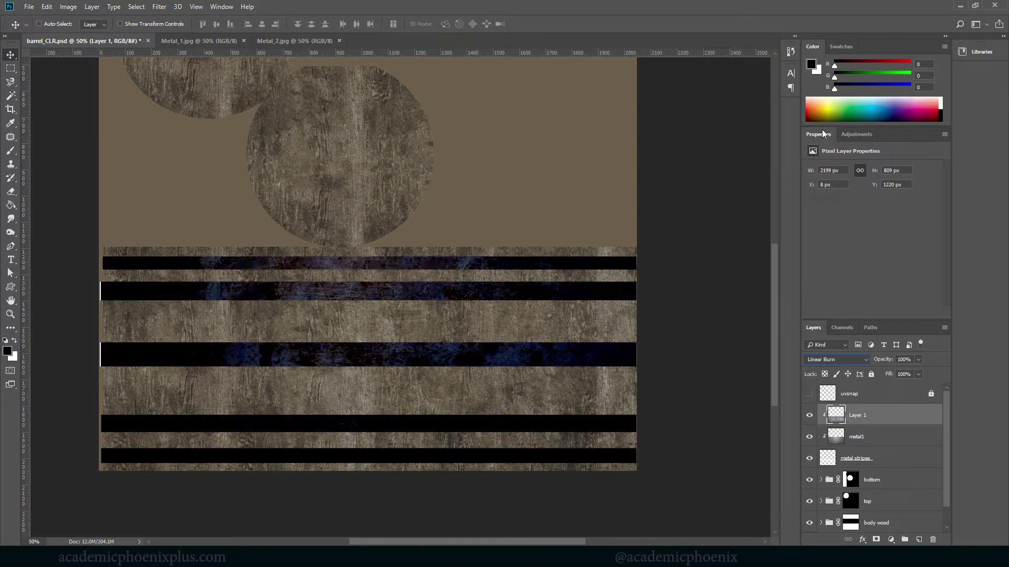
{"action": "key", "text": "Up"}
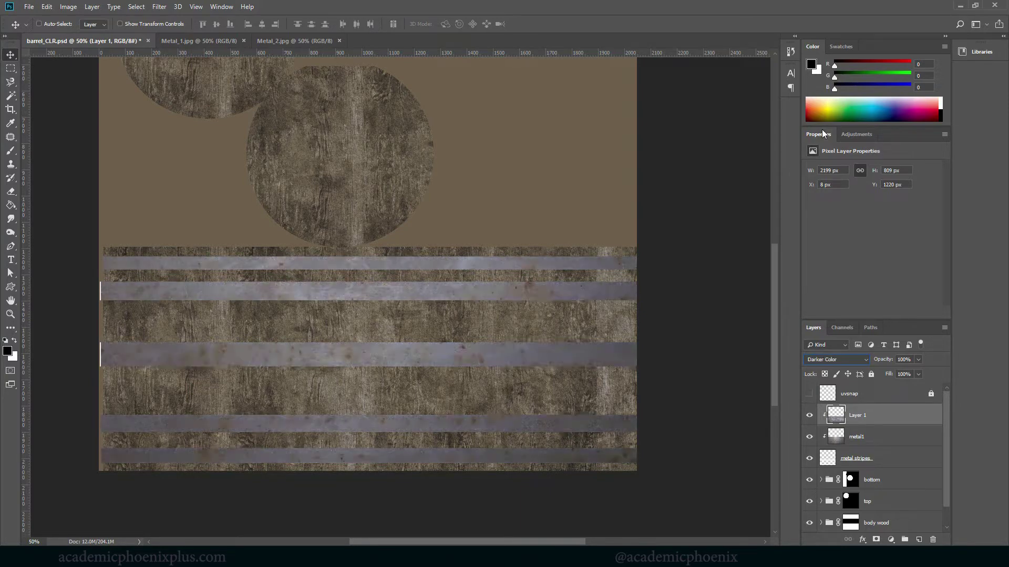
{"action": "key", "text": "Down"}
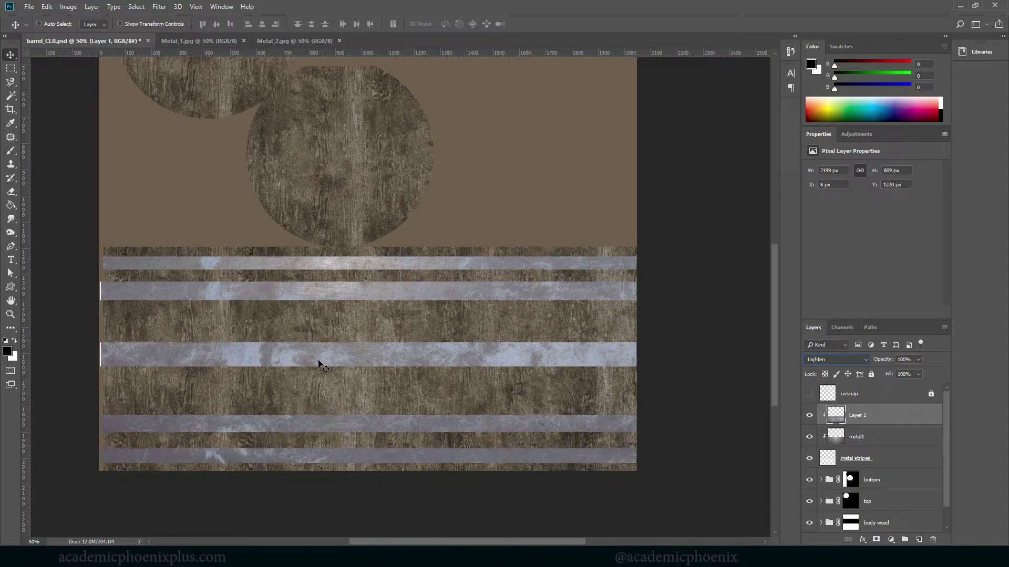
{"action": "key", "text": "Down"}
{"action": "key", "text": "Down"}
{"action": "key", "text": "Down"}
{"action": "key", "text": "Down"}
{"action": "key", "text": "Down"}
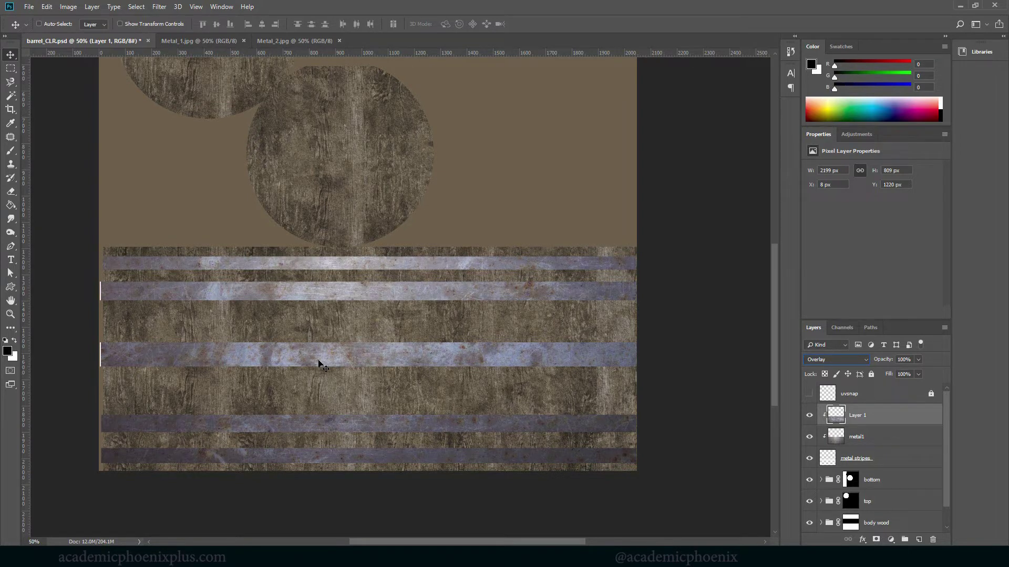
{"action": "left_click", "coordinate": [809, 415]}
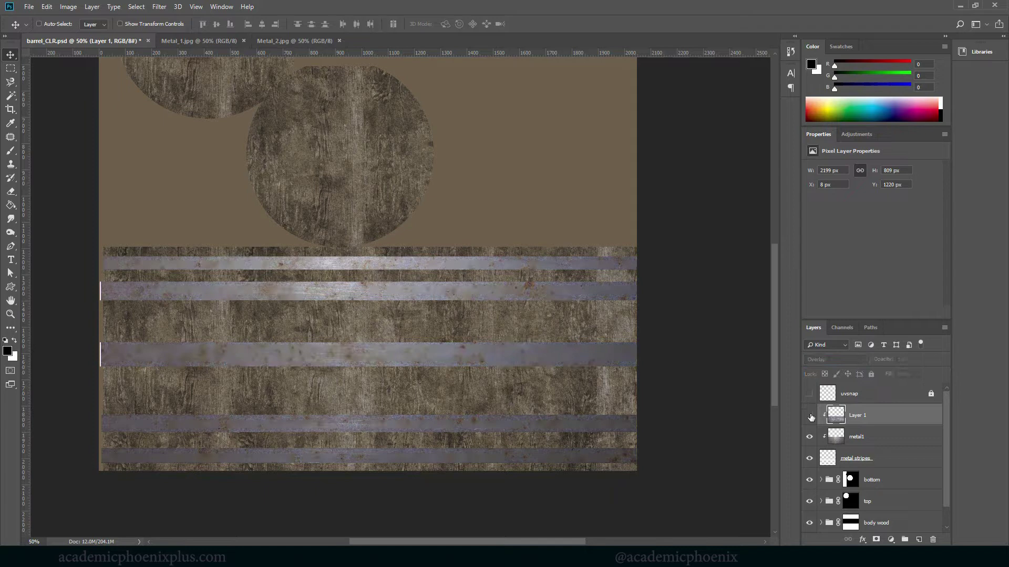
{"action": "left_click", "coordinate": [810, 416]}
Step: Lower the metal texture layer's opacity to 70%, comparing it on and off
{"action": "left_click", "coordinate": [919, 361]}
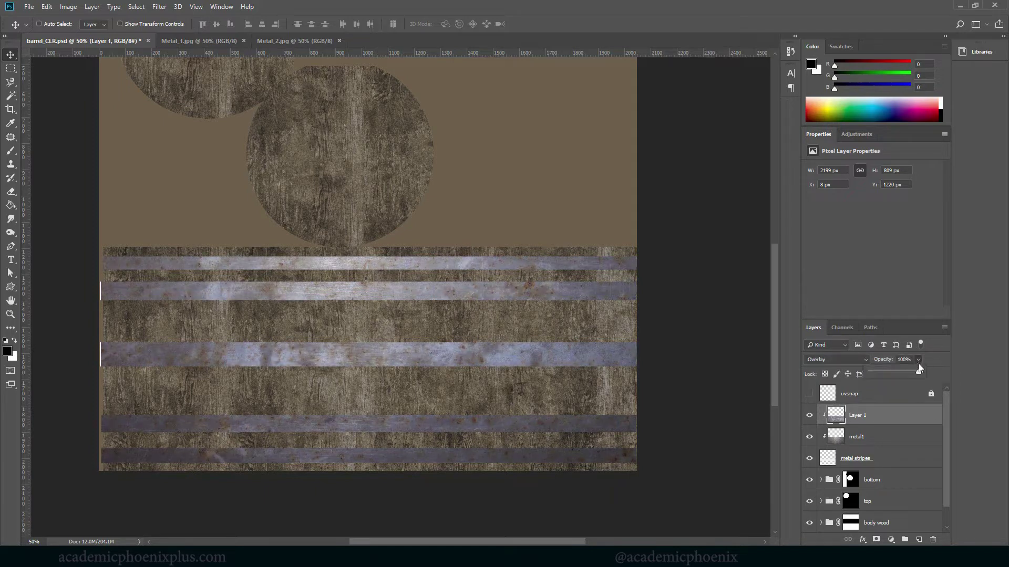
{"action": "left_click_drag", "start_coordinate": [918, 364], "coordinate": [900, 371]}
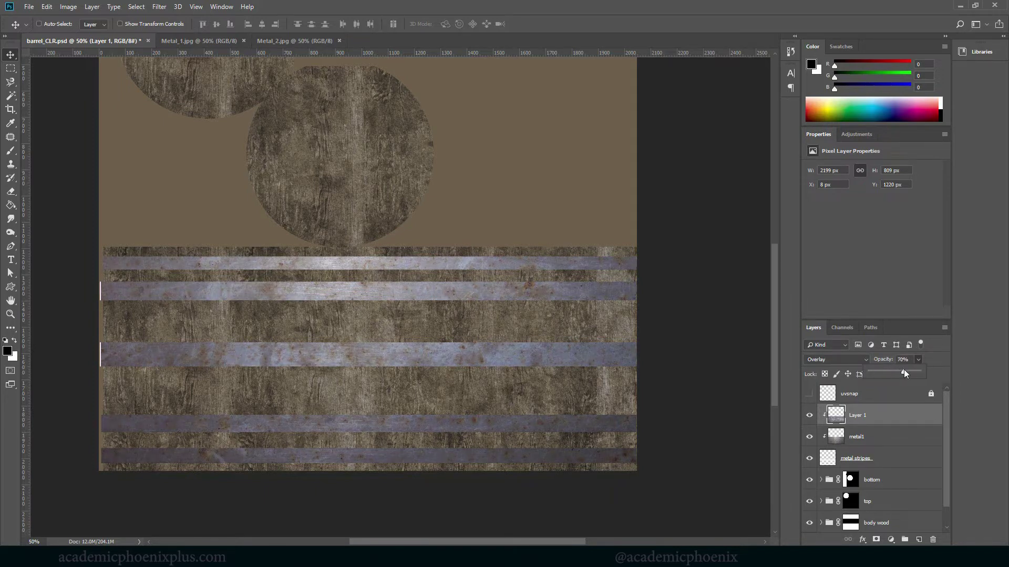
{"action": "left_click", "coordinate": [809, 415]}
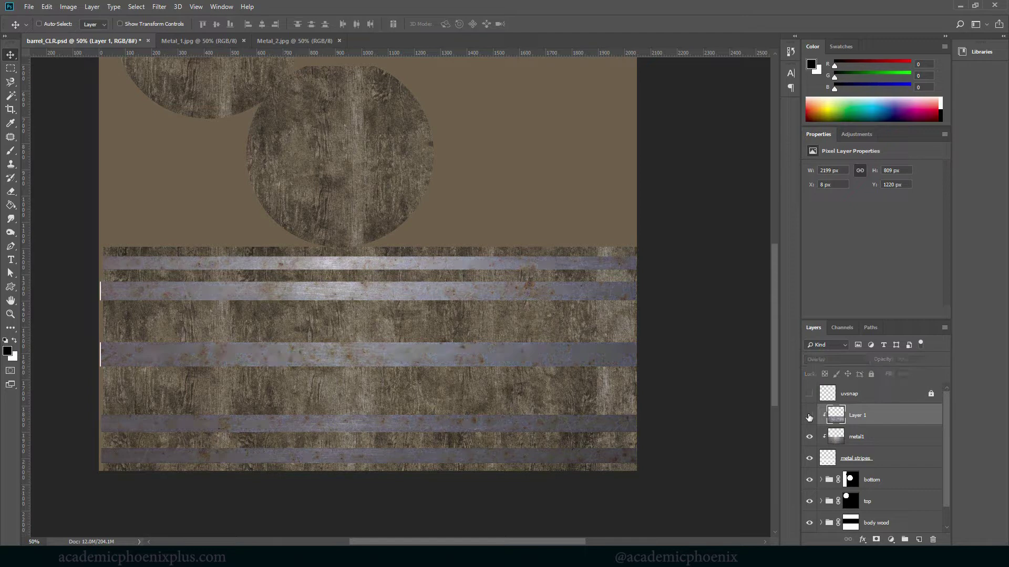
{"action": "left_click", "coordinate": [809, 416]}
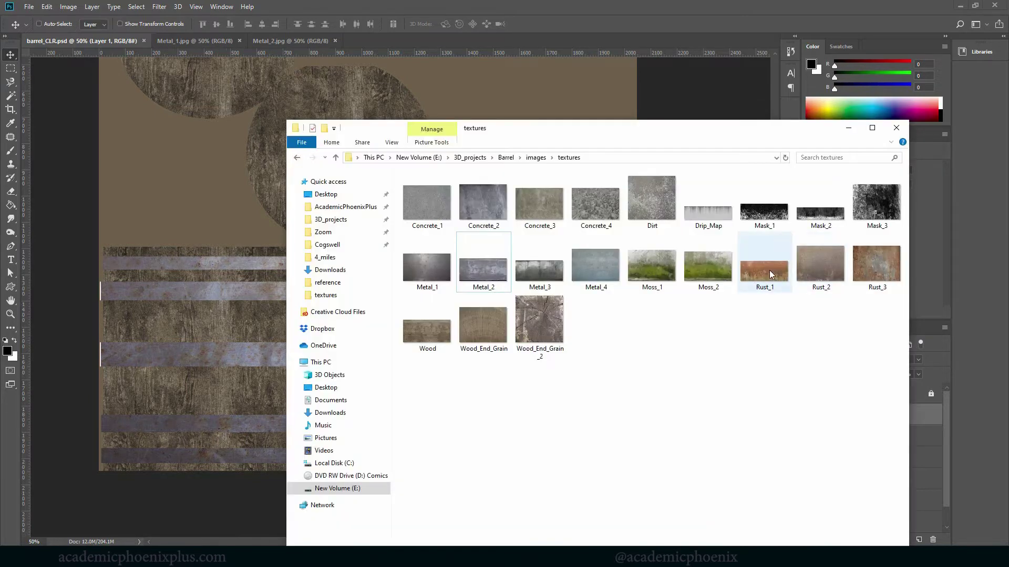
Step: Open Rust_1 as a new document and marquee its upper part
{"action": "left_click_drag", "start_coordinate": [769, 270], "coordinate": [494, 36]}
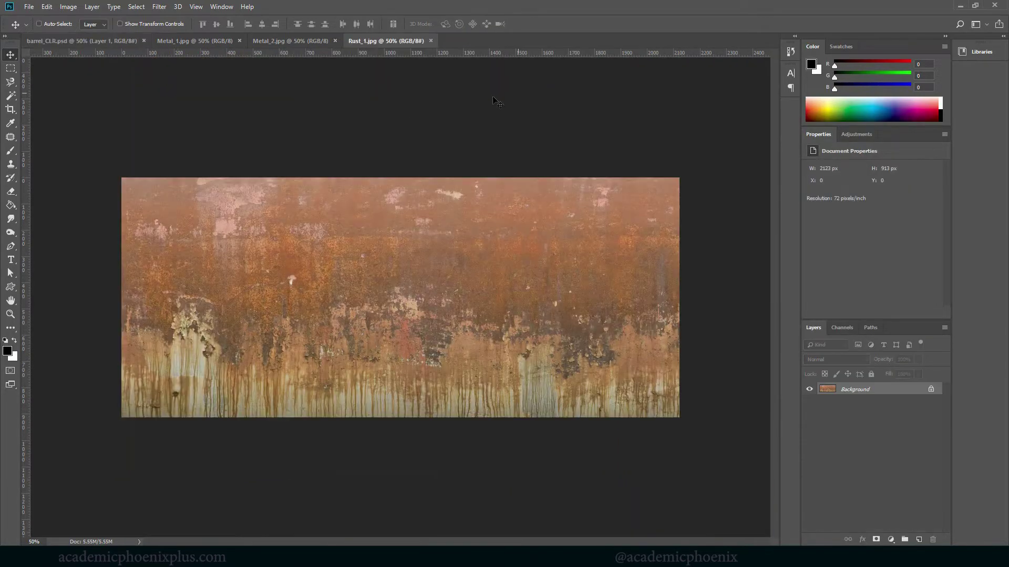
{"action": "left_click", "coordinate": [11, 68]}
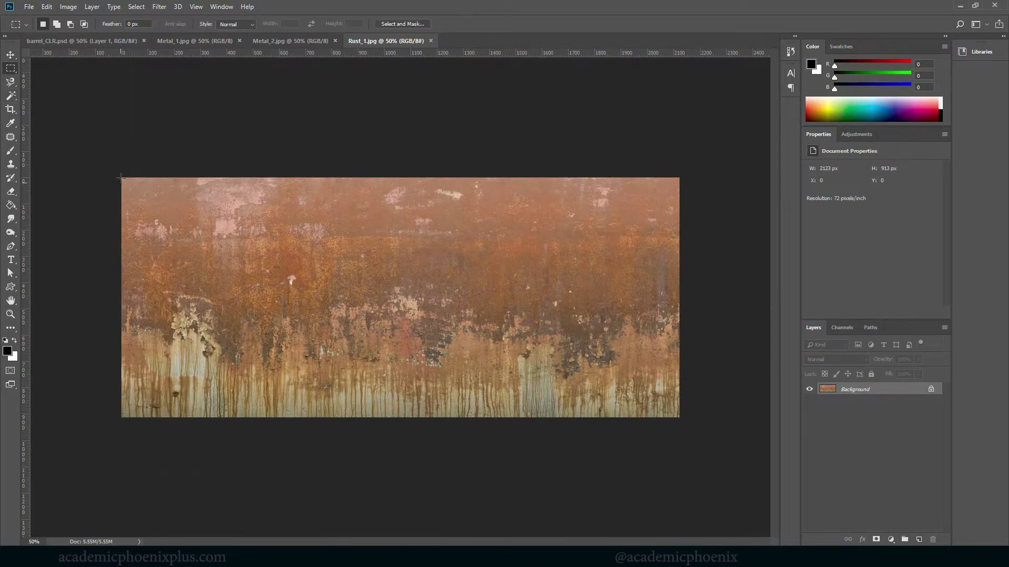
{"action": "left_click_drag", "start_coordinate": [121, 178], "coordinate": [683, 301]}
Step: Paste the rust strip into barrel_CLR.psd and move it down over the upper bands
{"action": "left_click", "coordinate": [114, 41]}
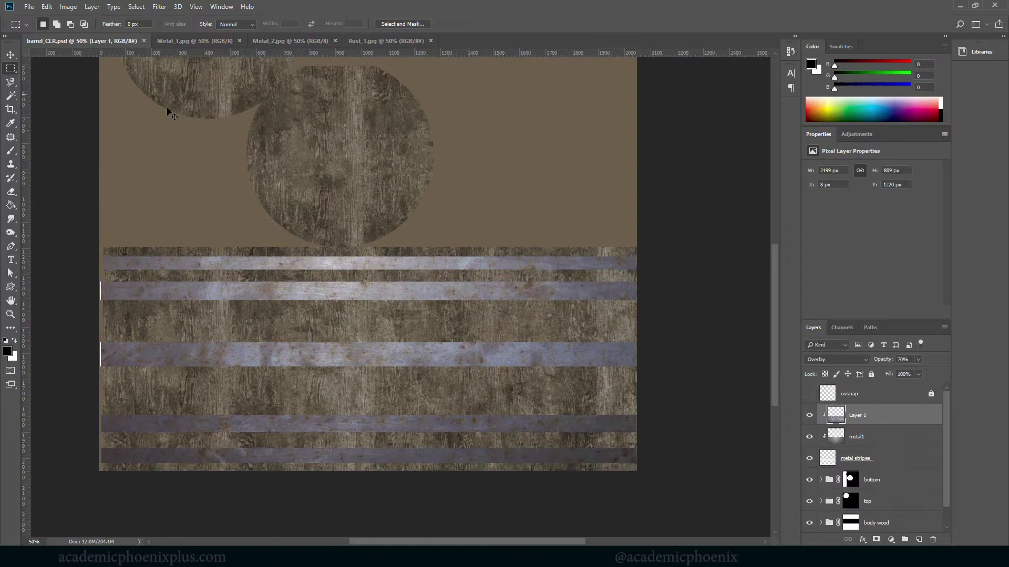
{"action": "key", "text": "ctrl+v"}
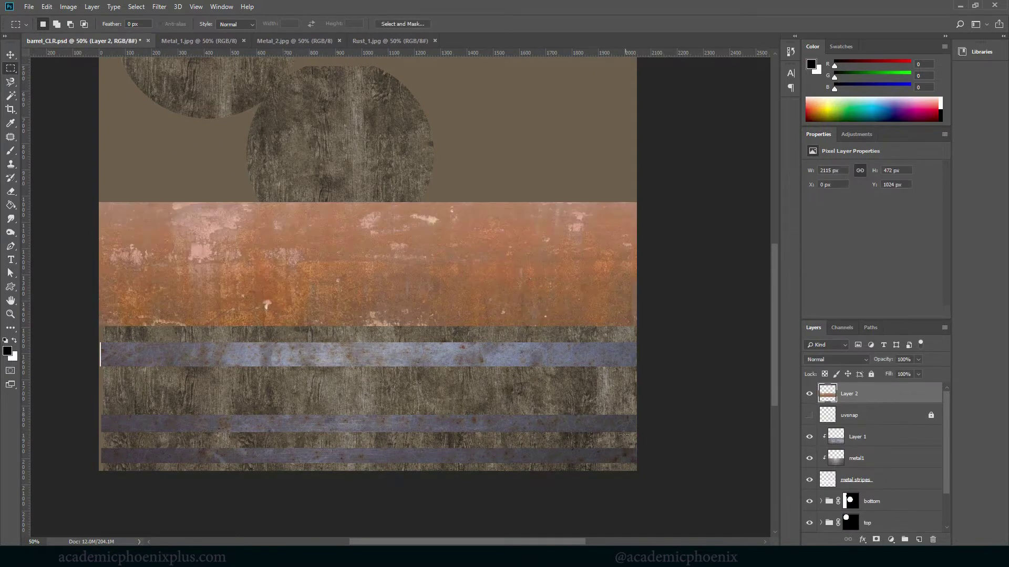
{"action": "left_click_drag", "start_coordinate": [357, 262], "coordinate": [371, 295]}
{"action": "key", "text": "v"}
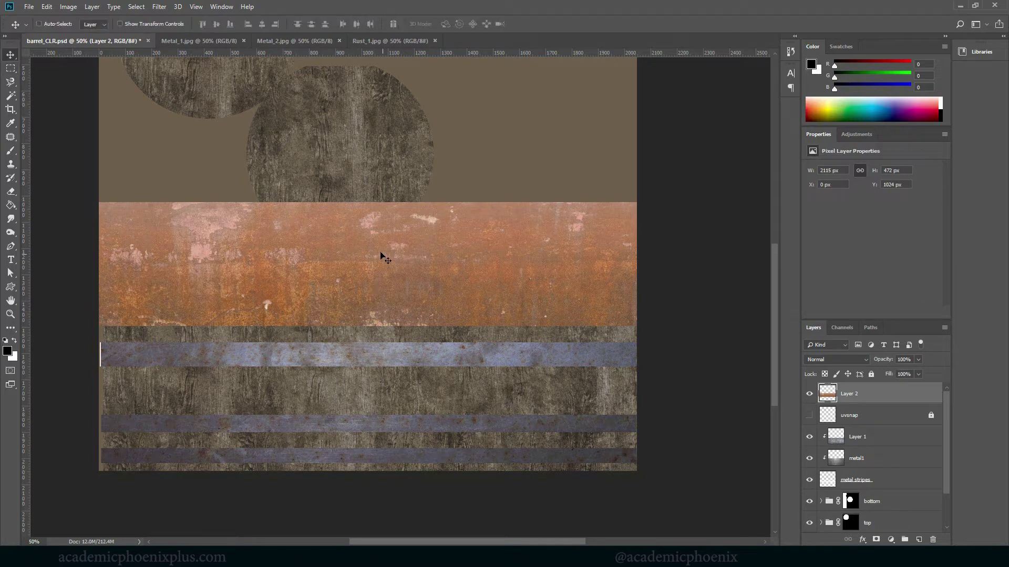
{"action": "left_click_drag", "start_coordinate": [382, 257], "coordinate": [384, 302]}
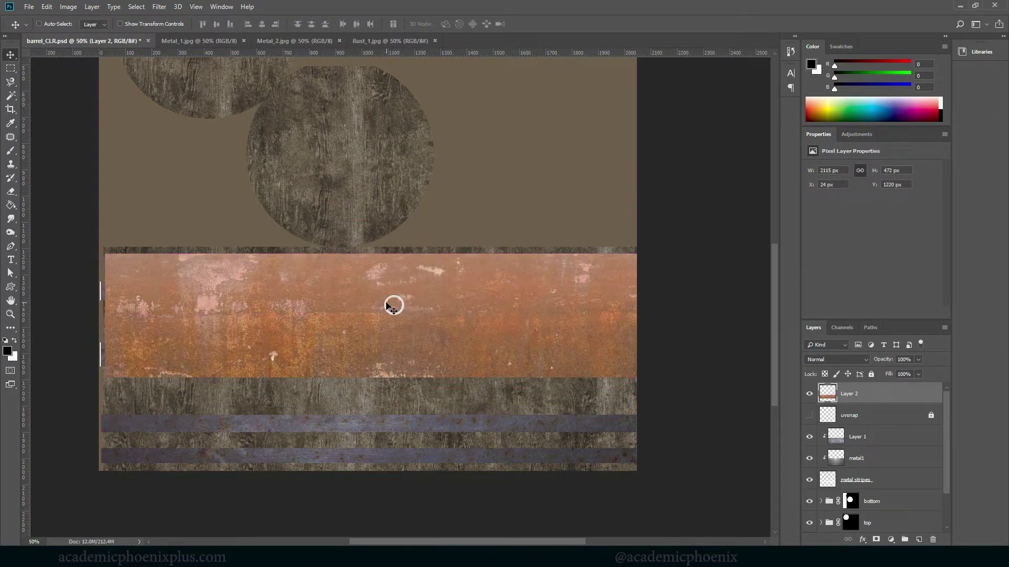
{"action": "key", "text": "shift+Left"}
Step: Nudge the rust strip left to X 12 px and review the Layers panel
{"action": "key", "text": "Left"}
{"action": "key", "text": "Left"}
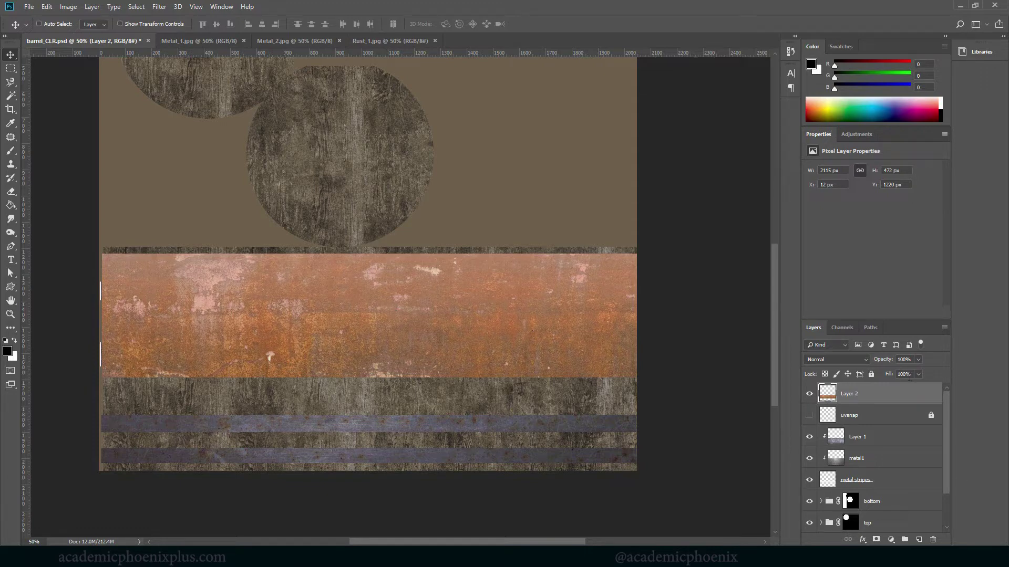
{"action": "left_click_drag", "start_coordinate": [947, 473], "coordinate": [947, 502]}
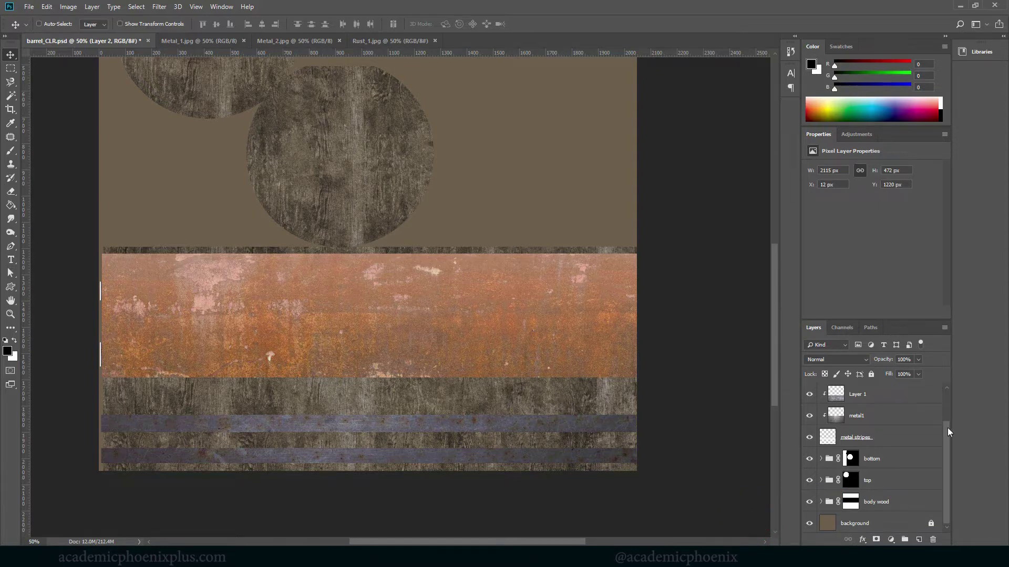
{"action": "left_click_drag", "start_coordinate": [947, 428], "coordinate": [957, 392]}
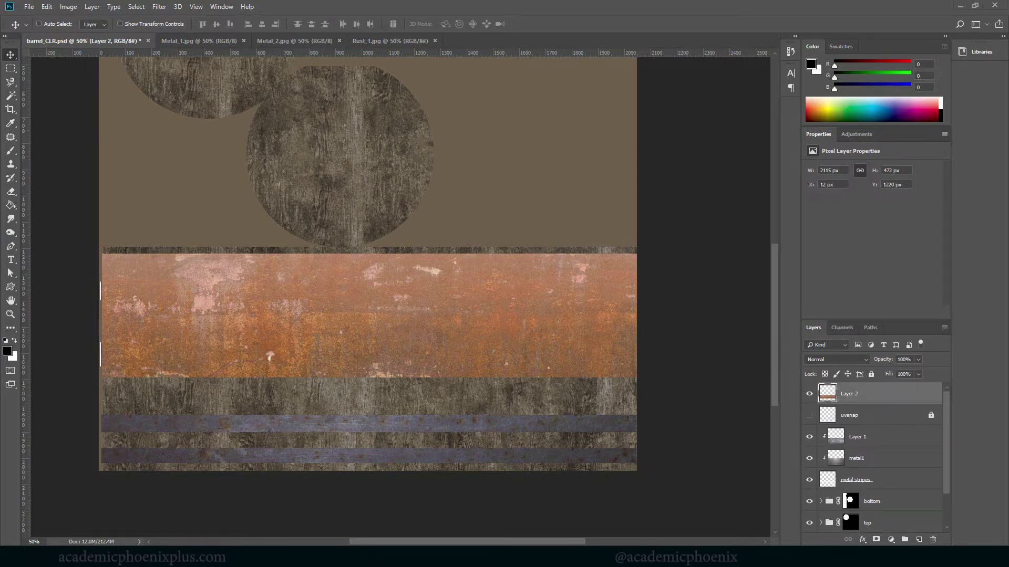
Step: Open Mask_1.jpg as its own document after briefly previewing Mask_2
{"action": "key", "text": "alt+Tab"}
{"action": "left_click", "coordinate": [767, 210]}
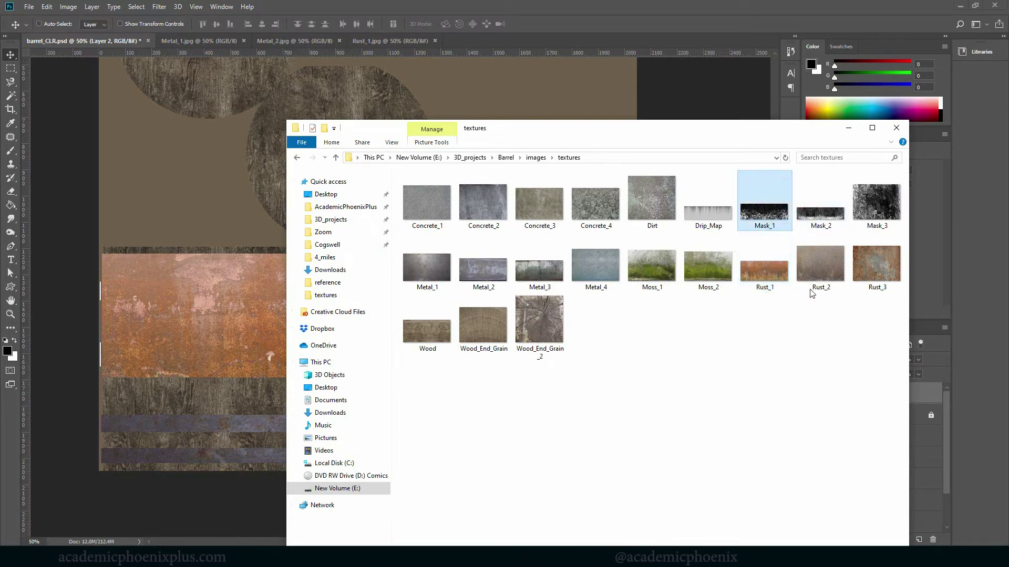
{"action": "left_click_drag", "start_coordinate": [763, 223], "coordinate": [601, 34]}
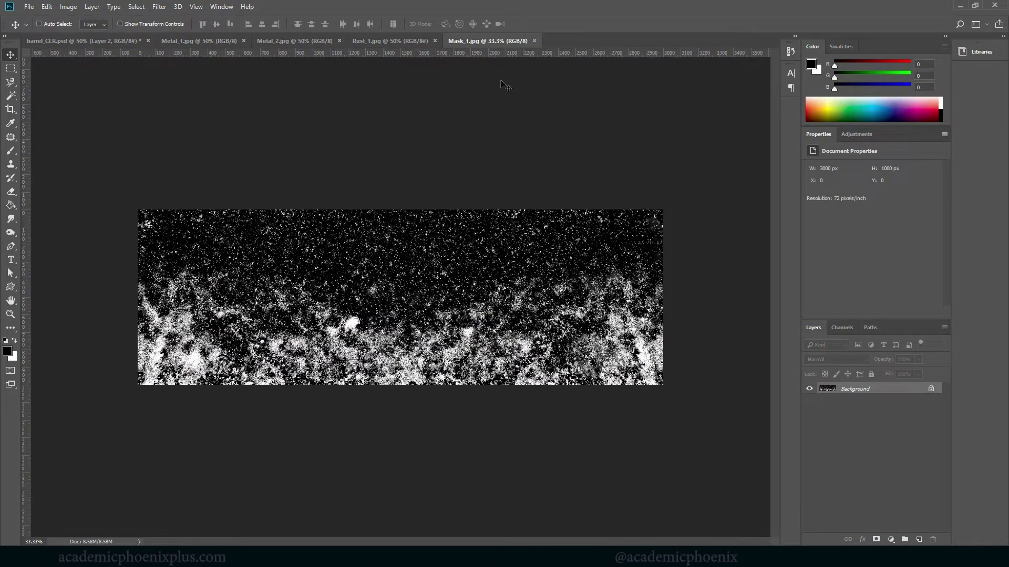
{"action": "key", "text": "alt+Tab"}
{"action": "double_click", "coordinate": [826, 207]}
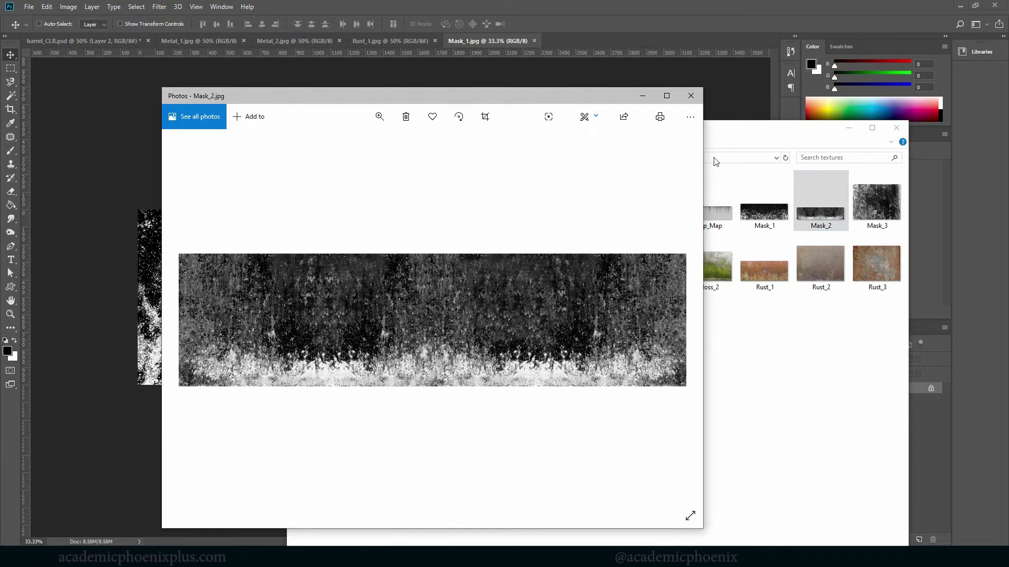
{"action": "left_click", "coordinate": [691, 96]}
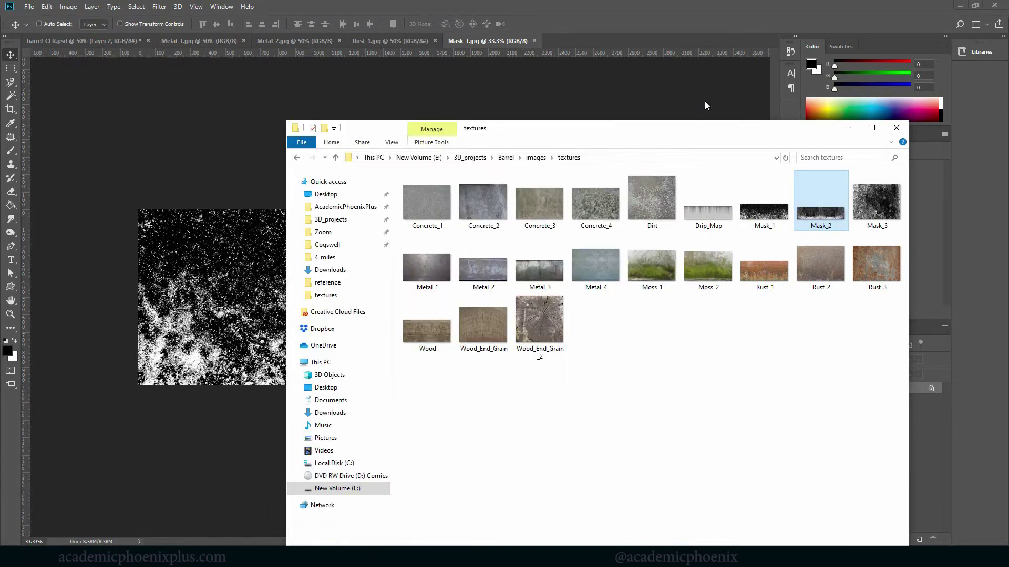
Step: Marquee the lower, spattered portion of Mask_1
{"action": "left_click", "coordinate": [496, 39]}
{"action": "left_click", "coordinate": [10, 68]}
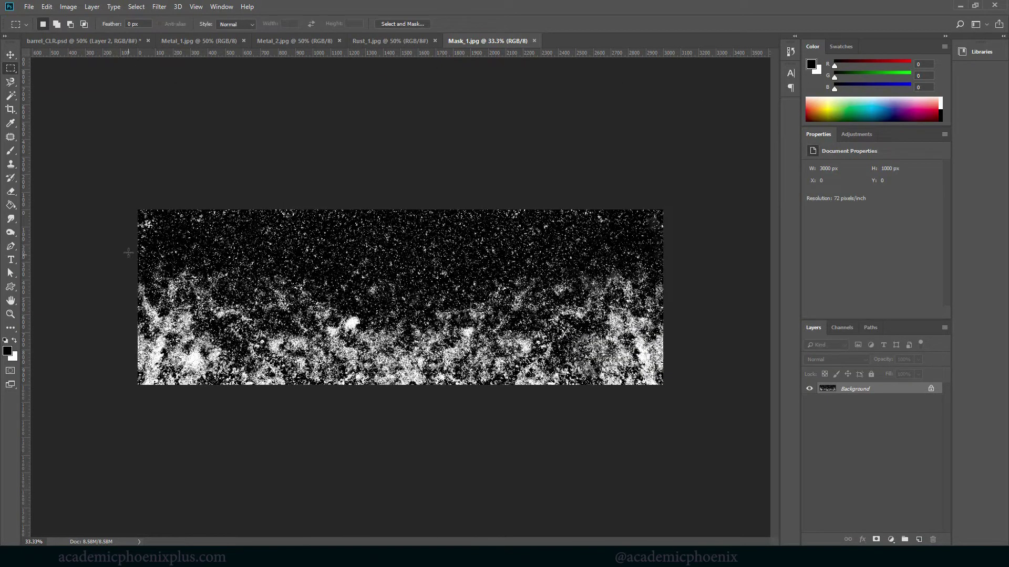
{"action": "left_click_drag", "start_coordinate": [128, 250], "coordinate": [676, 368]}
Step: Add a layer mask to Layer 2 and paste the spattered pattern into it, moved down 129 px
{"action": "key", "text": "ctrl"}
{"action": "left_click_drag", "start_coordinate": [156, 78], "coordinate": [594, 287]}
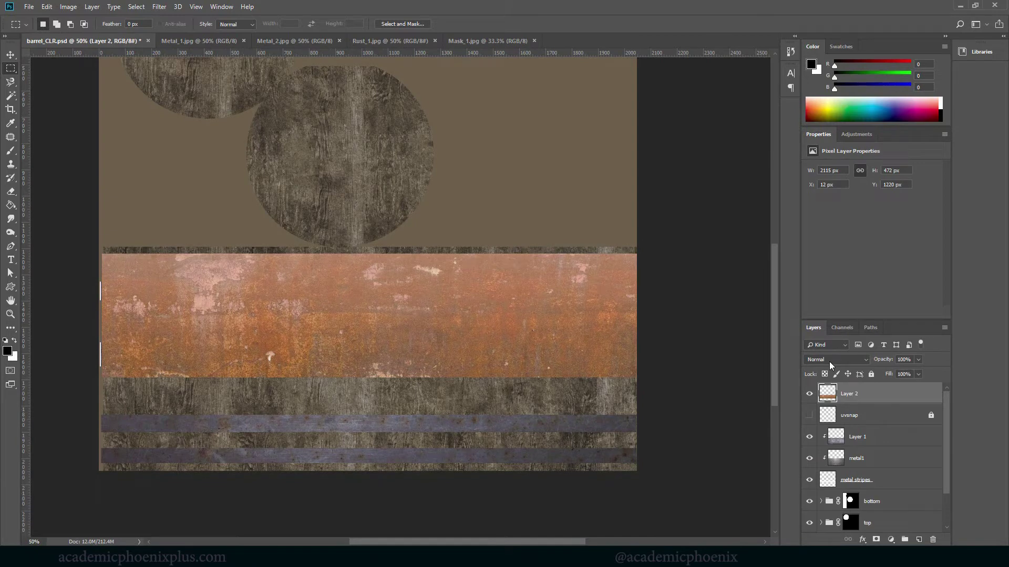
{"action": "left_click", "coordinate": [876, 540]}
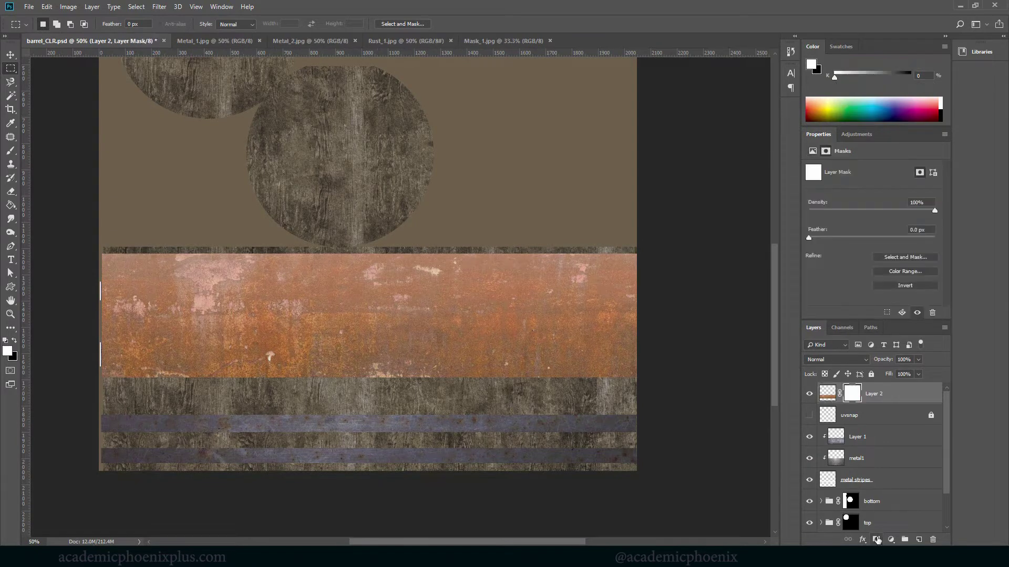
{"action": "left_click", "coordinate": [842, 328]}
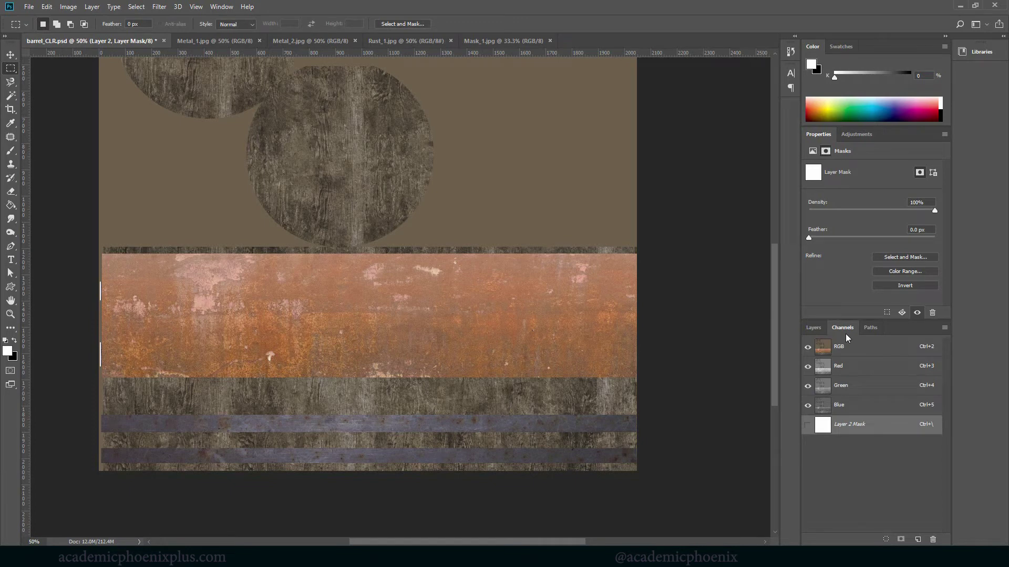
{"action": "left_click", "coordinate": [807, 425]}
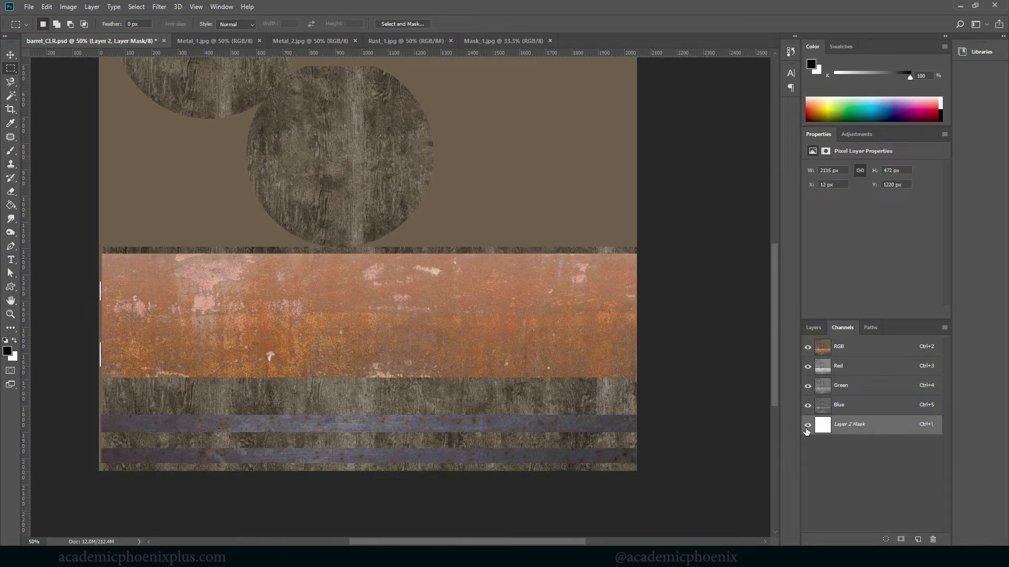
{"action": "key", "text": "ctrl+v"}
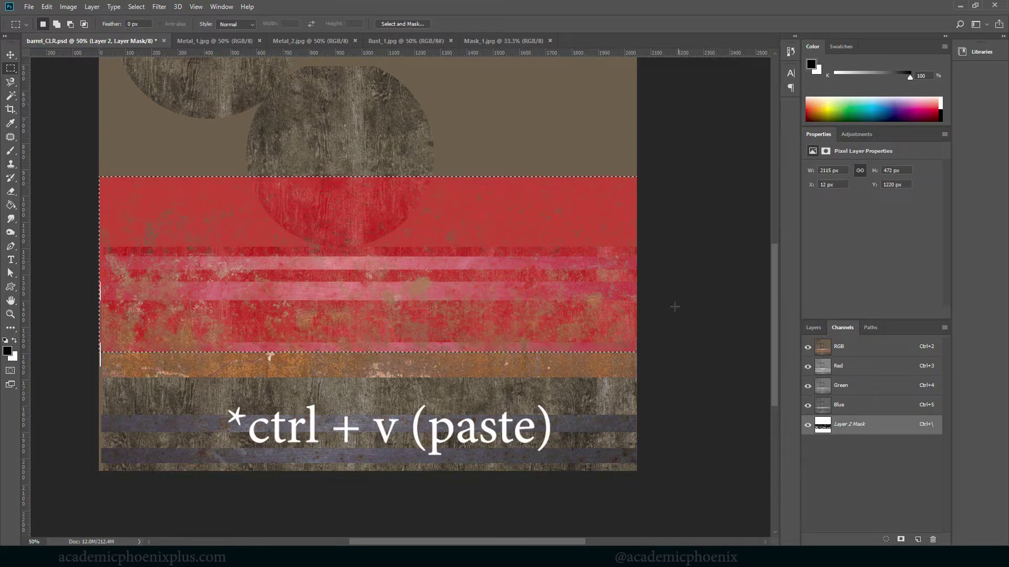
{"action": "left_click_drag", "start_coordinate": [520, 242], "coordinate": [519, 267]}
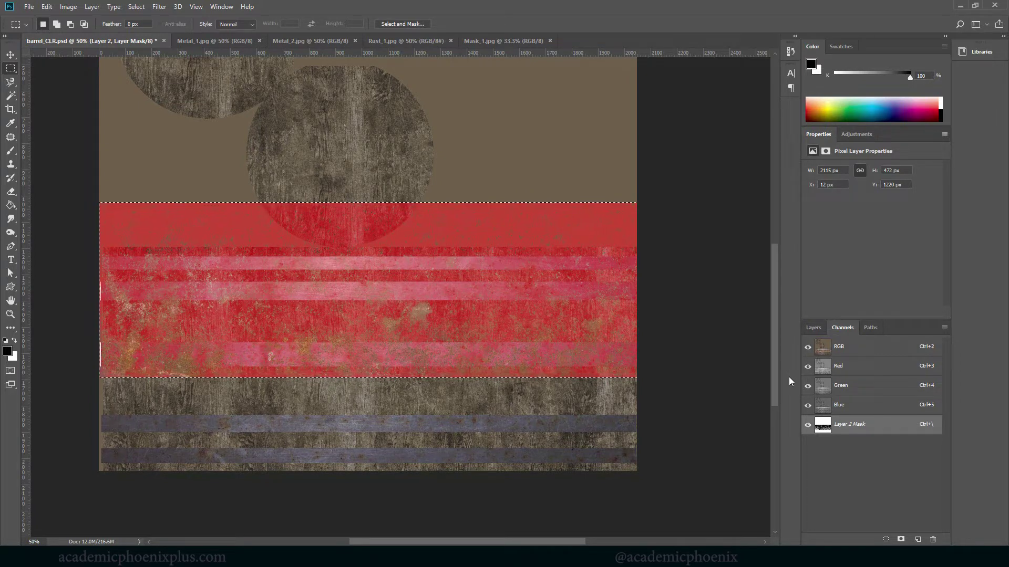
Step: Toggle the mask overlay to check the rust and nudge the pattern slightly up
{"action": "key", "text": "x"}
{"action": "left_click", "coordinate": [807, 424]}
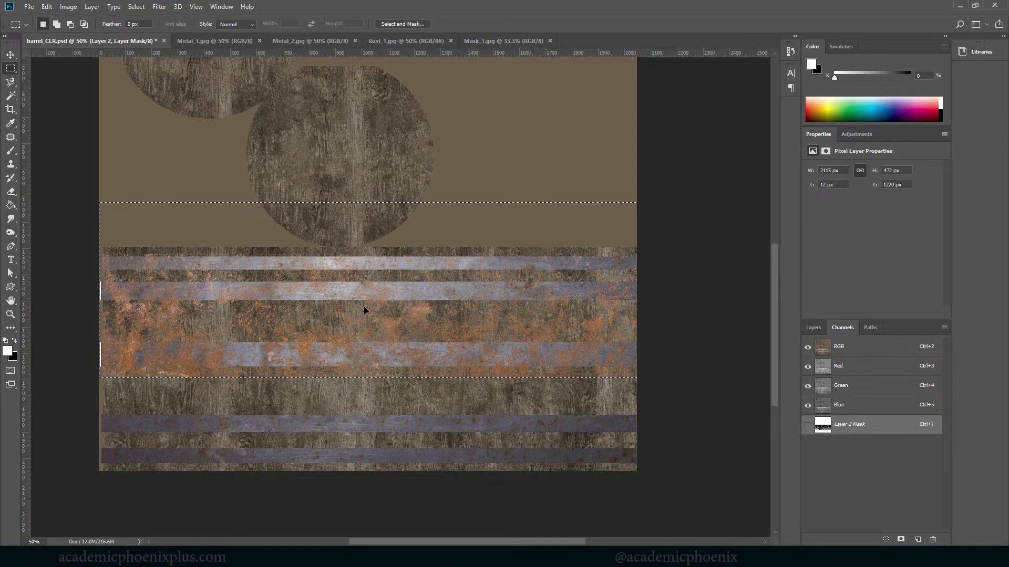
{"action": "key", "text": "x"}
{"action": "left_click", "coordinate": [808, 426]}
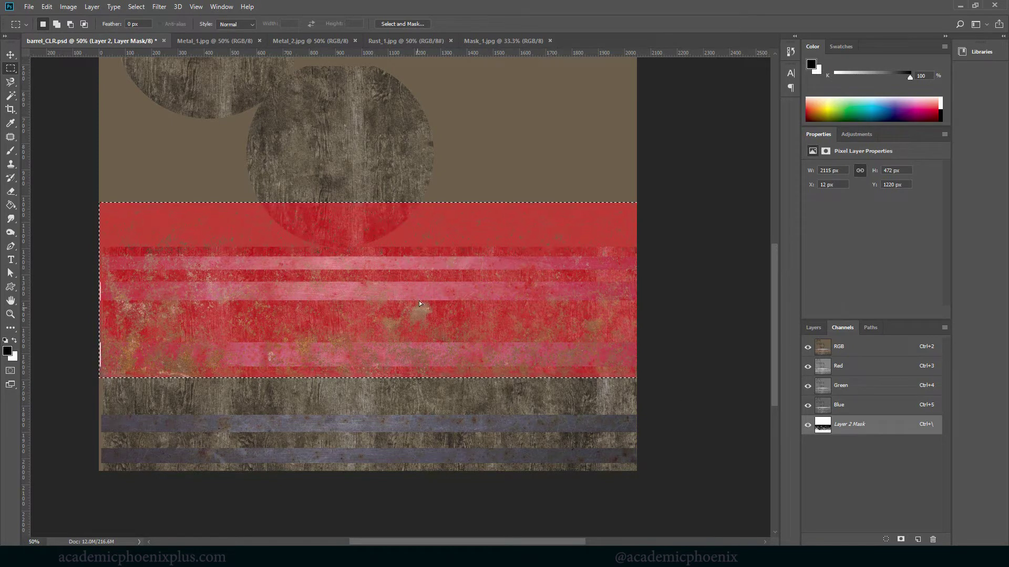
{"action": "left_click_drag", "start_coordinate": [418, 301], "coordinate": [418, 295]}
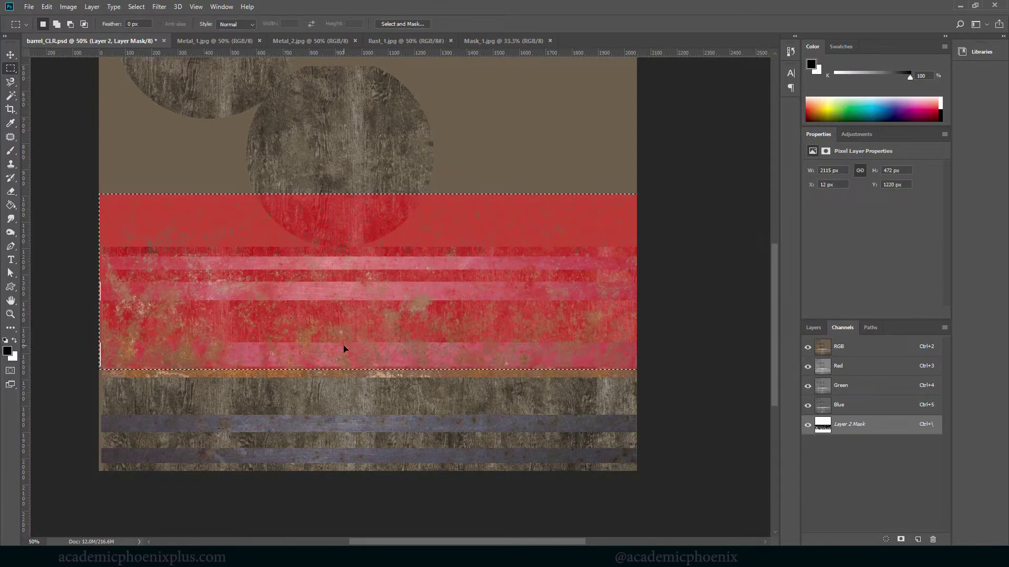
{"action": "key", "text": "Return"}
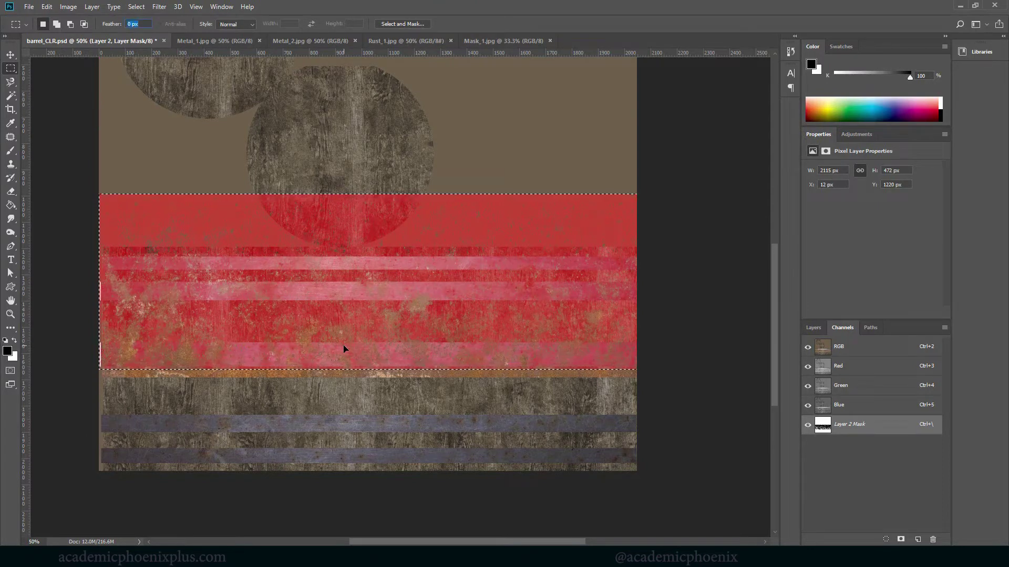
{"action": "left_click", "coordinate": [807, 424]}
{"action": "key", "text": "x"}
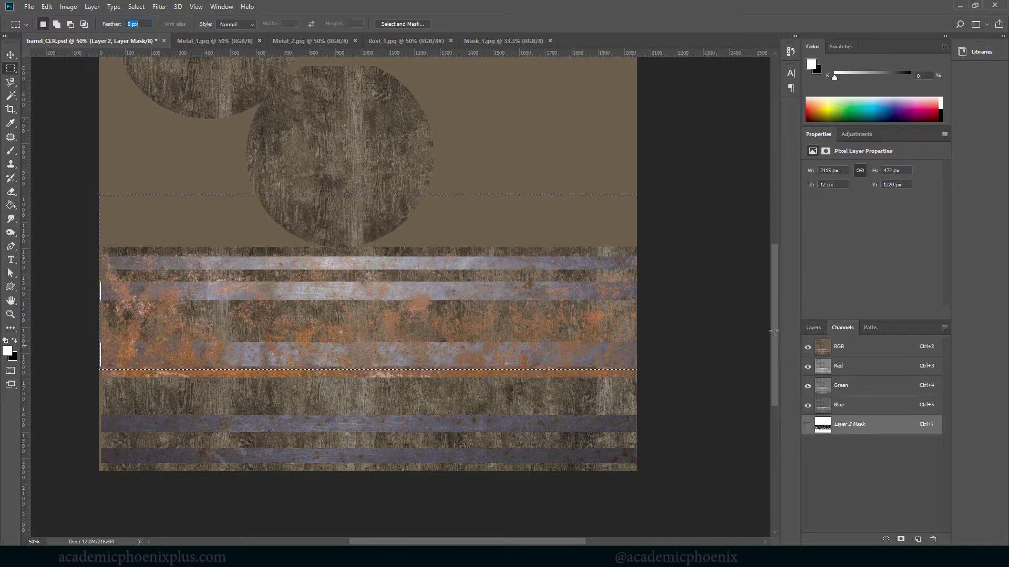
Step: Rename Layer 2 to 'rust'
{"action": "key", "text": "F7"}
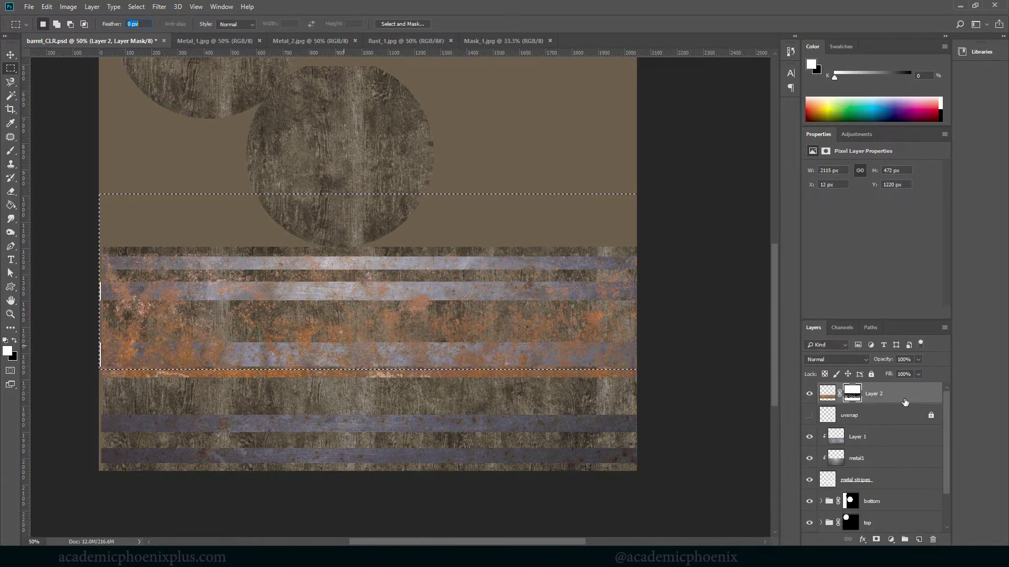
{"action": "key", "text": "ctrl+2"}
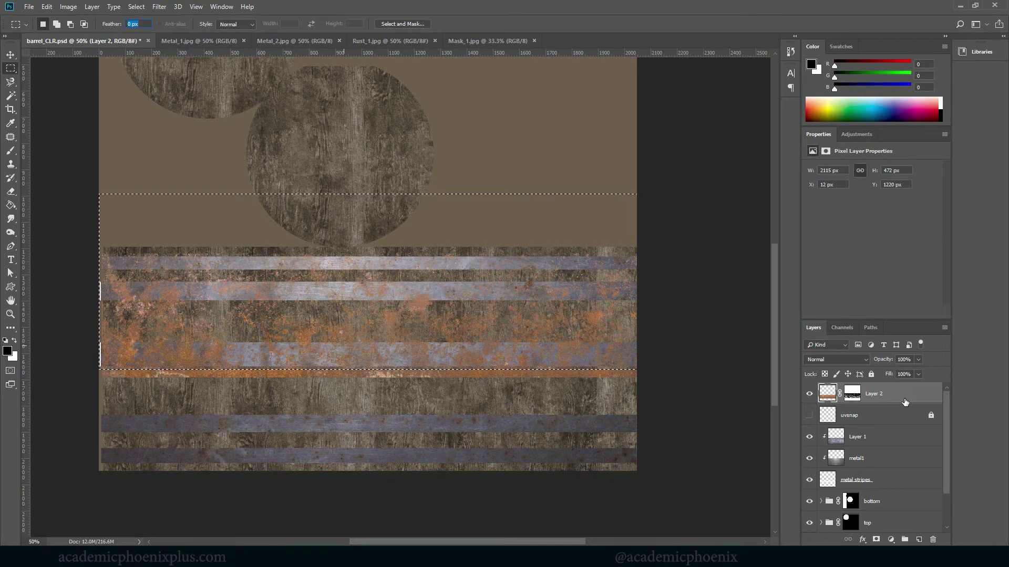
{"action": "left_click", "coordinate": [852, 395]}
{"action": "key", "text": "ctrl+2"}
{"action": "double_click", "coordinate": [874, 393]}
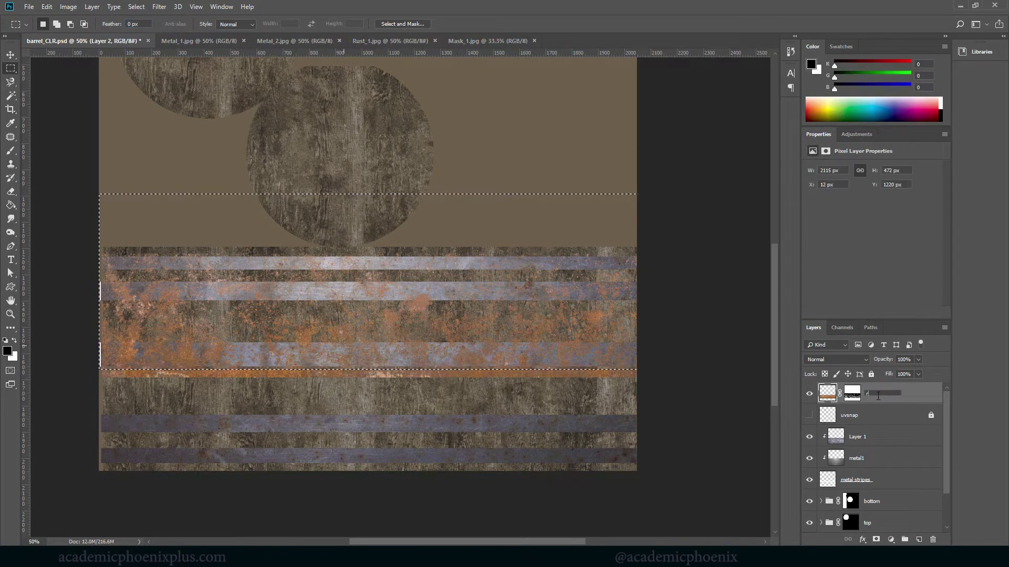
{"action": "type", "text": "rust"}
{"action": "key", "text": "BackSpace"}
{"action": "key", "text": "BackSpace"}
{"action": "key", "text": "BackSpace"}
{"action": "type", "text": "ust"}
{"action": "key", "text": "Return"}
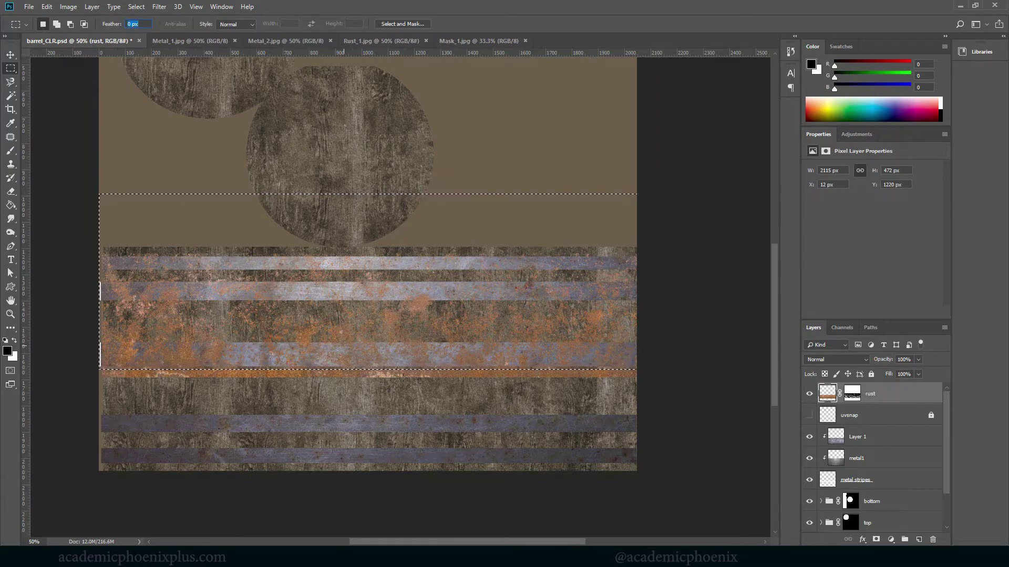
Step: Shift the rust mask's pattern about 20 px down across the whole canvas, then hide the mask overlay
{"action": "left_click", "coordinate": [852, 394]}
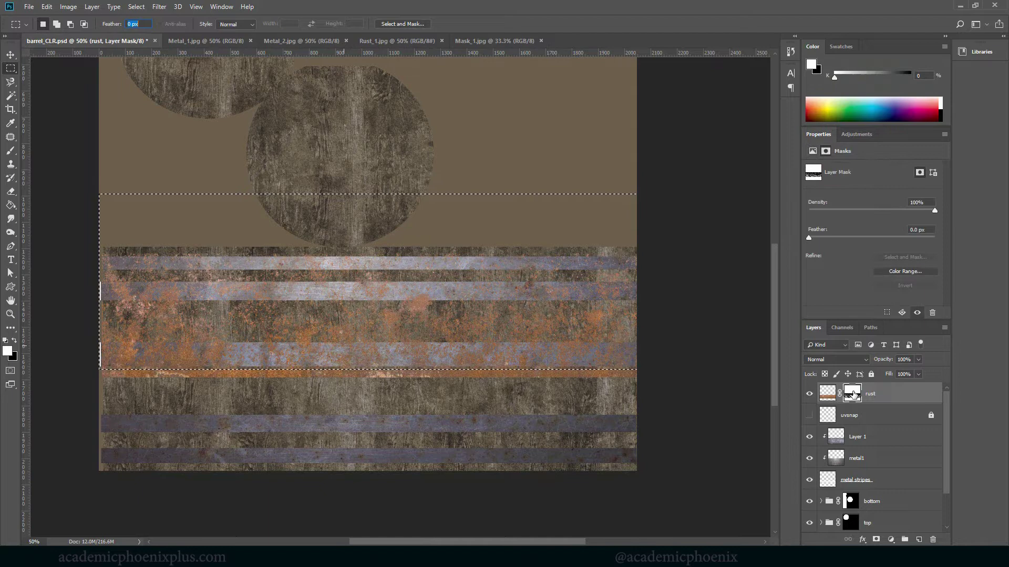
{"action": "left_click", "coordinate": [845, 327]}
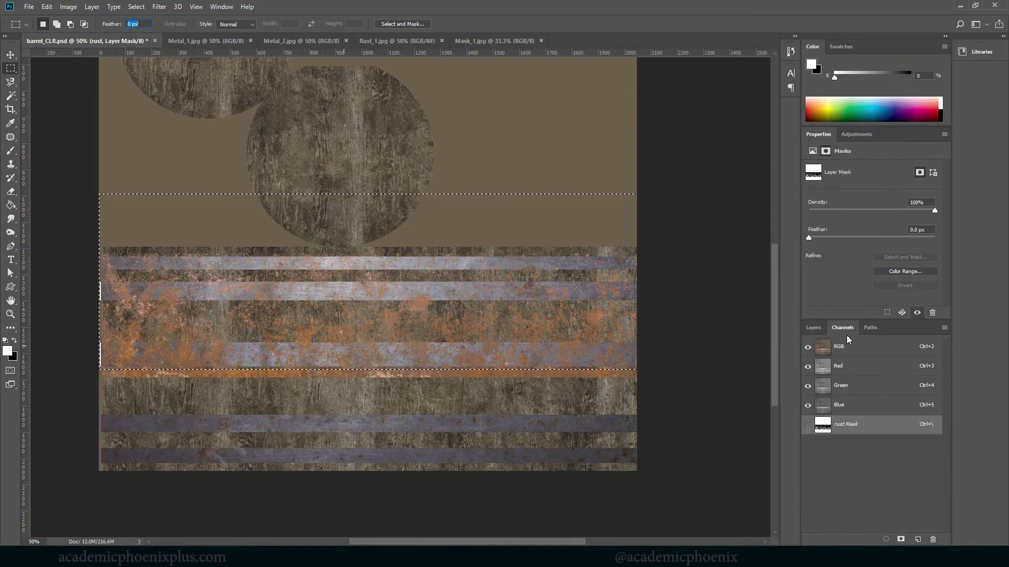
{"action": "key", "text": "backslash"}
{"action": "key", "text": "x"}
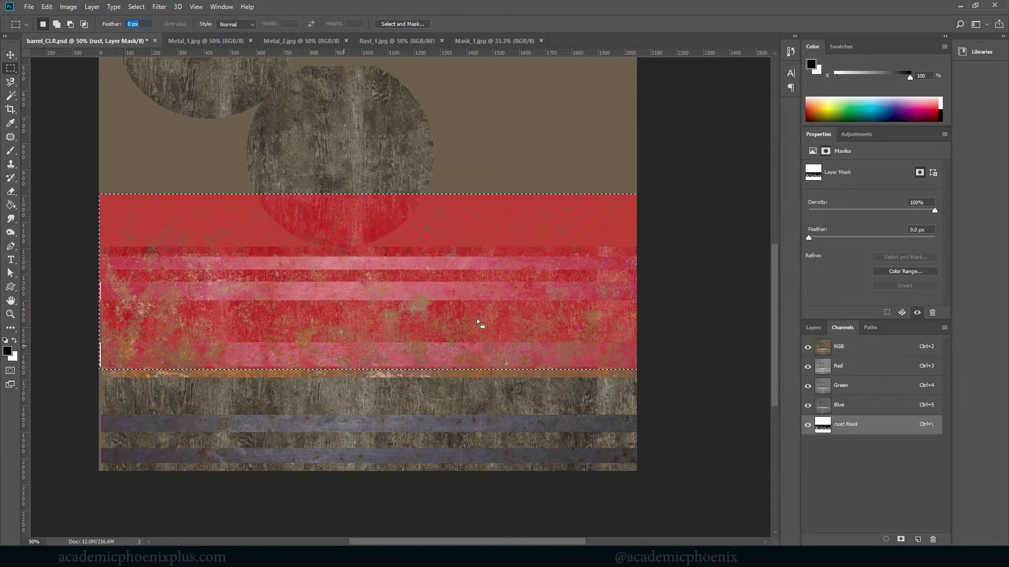
{"action": "left_click", "coordinate": [412, 228]}
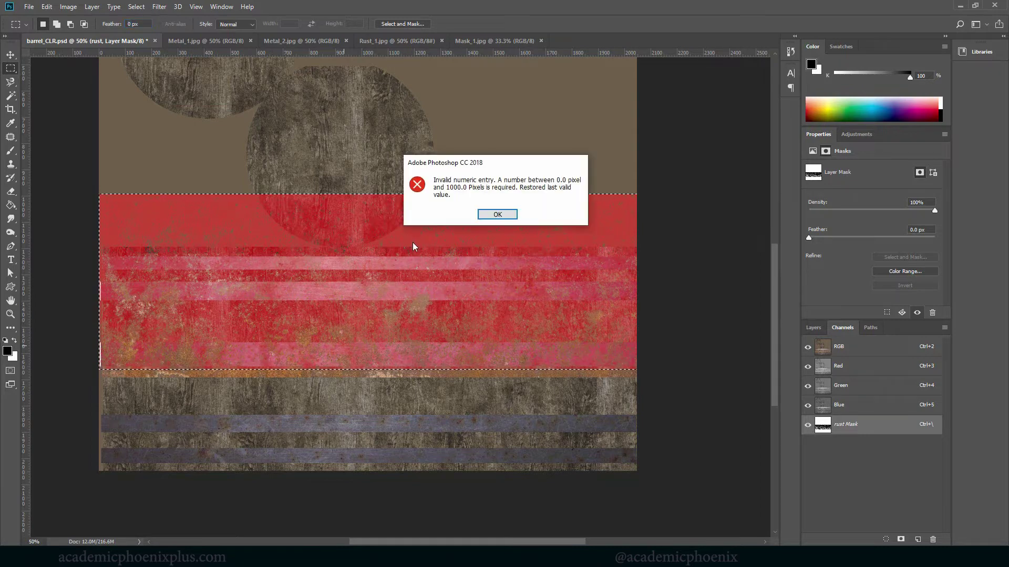
{"action": "left_click", "coordinate": [494, 215]}
{"action": "key", "text": "ctrl+d"}
{"action": "key", "text": "v"}
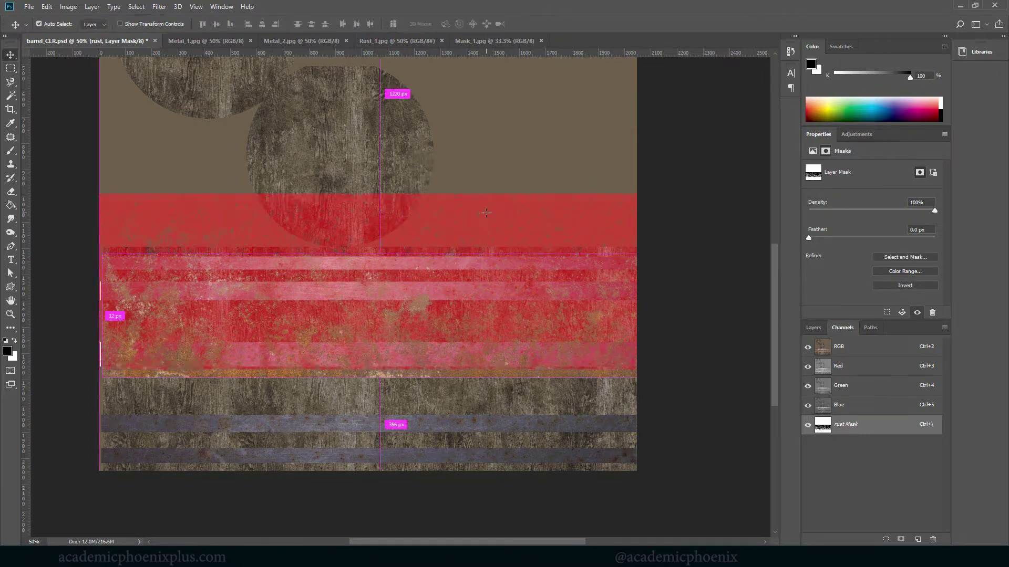
{"action": "key", "text": "ctrl+a"}
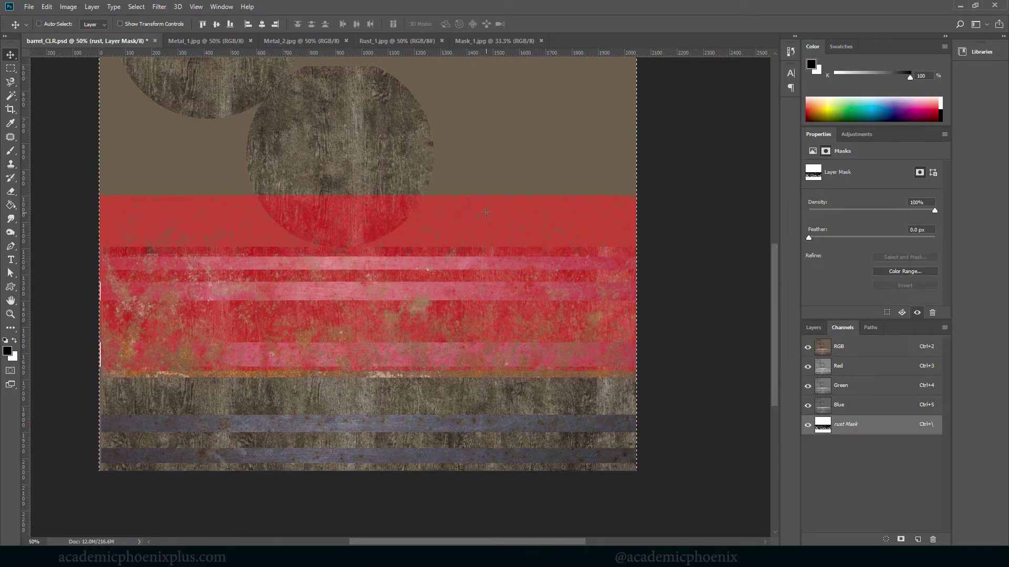
{"action": "key", "text": "shift+Down"}
{"action": "key", "text": "shift+Down"}
{"action": "key", "text": "shift+Down"}
{"action": "key", "text": "shift+Down"}
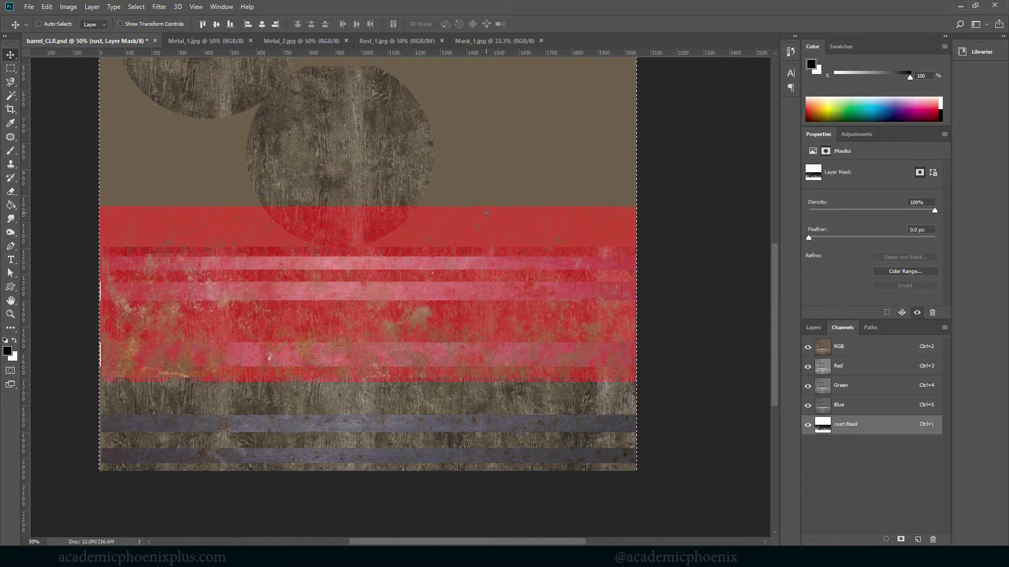
{"action": "key", "text": "ctrl+d"}
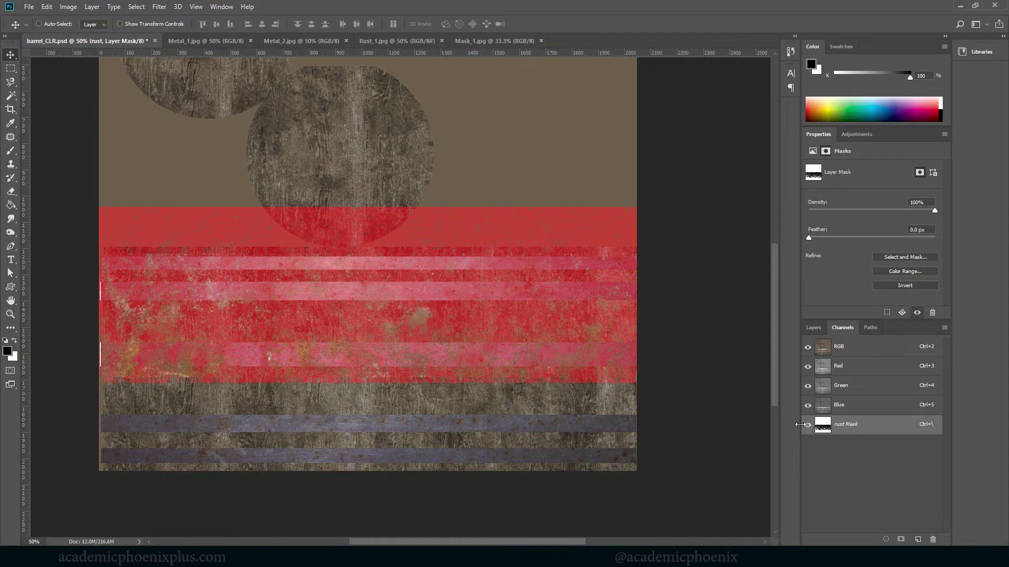
{"action": "left_click", "coordinate": [808, 425]}
Step: Drag the rust layer above metal1 so it clips to the metal bands
{"action": "key", "text": "F7"}
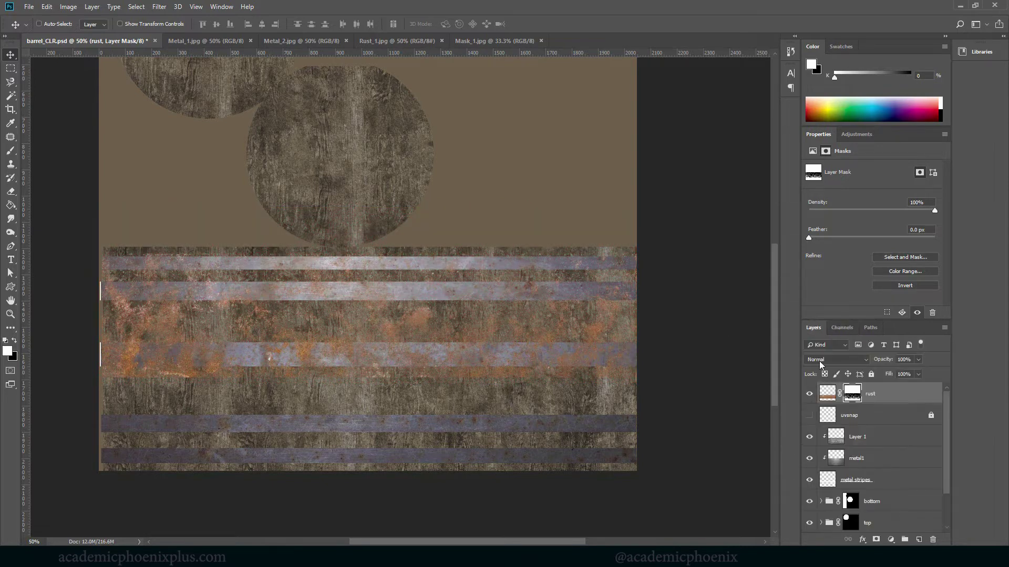
{"action": "left_click_drag", "start_coordinate": [835, 394], "coordinate": [887, 408]}
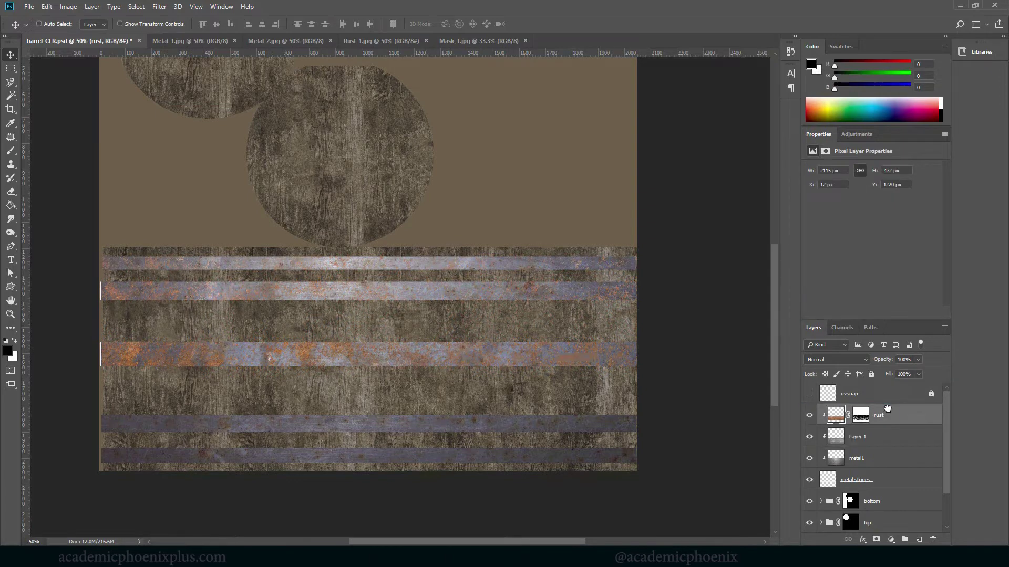
{"action": "right_click", "coordinate": [887, 410]}
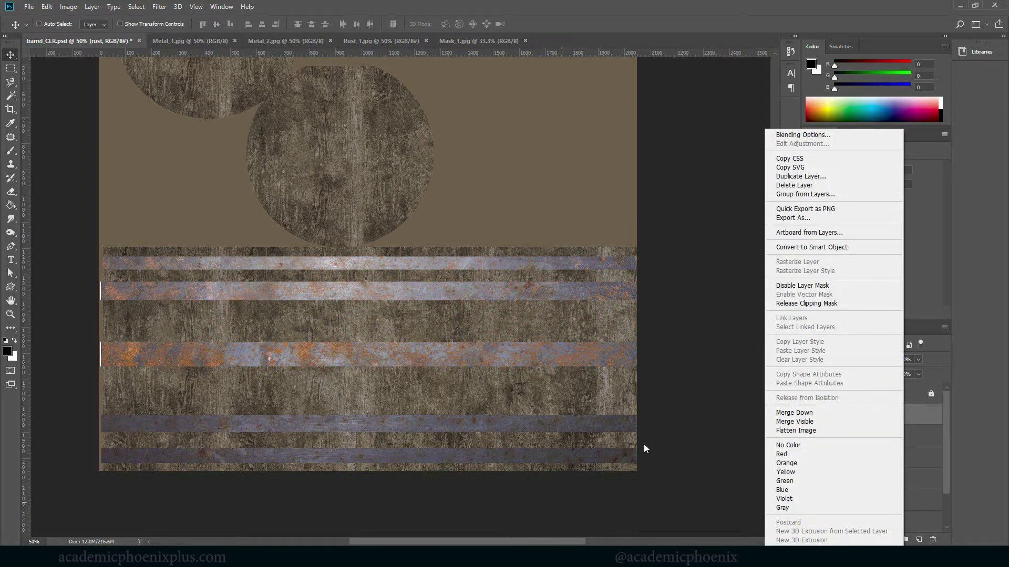
{"action": "left_click", "coordinate": [704, 410]}
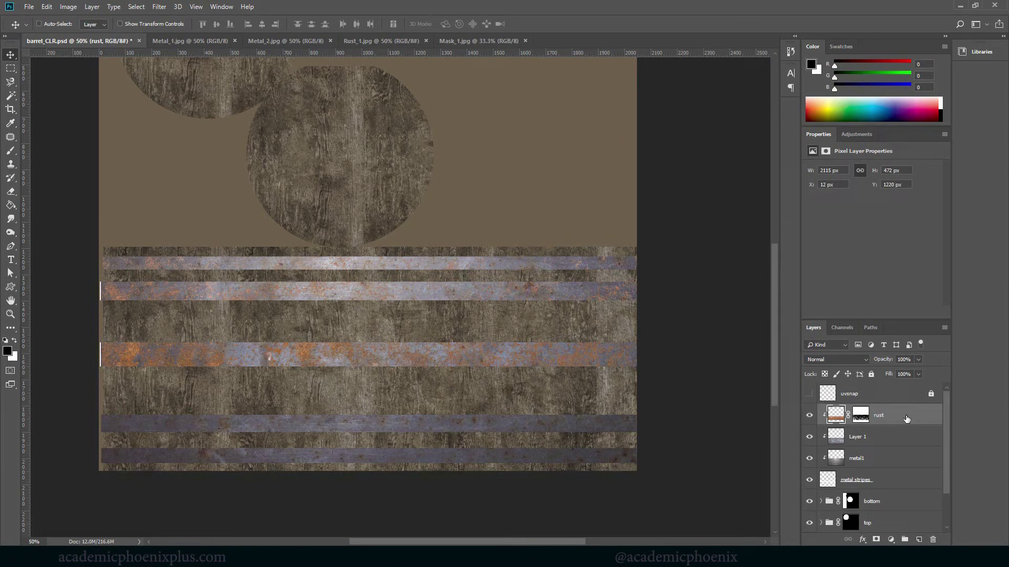
Step: Duplicate the rust layer and flip the copy horizontally and vertically over the metal bands
{"action": "key", "text": "ctrl+j"}
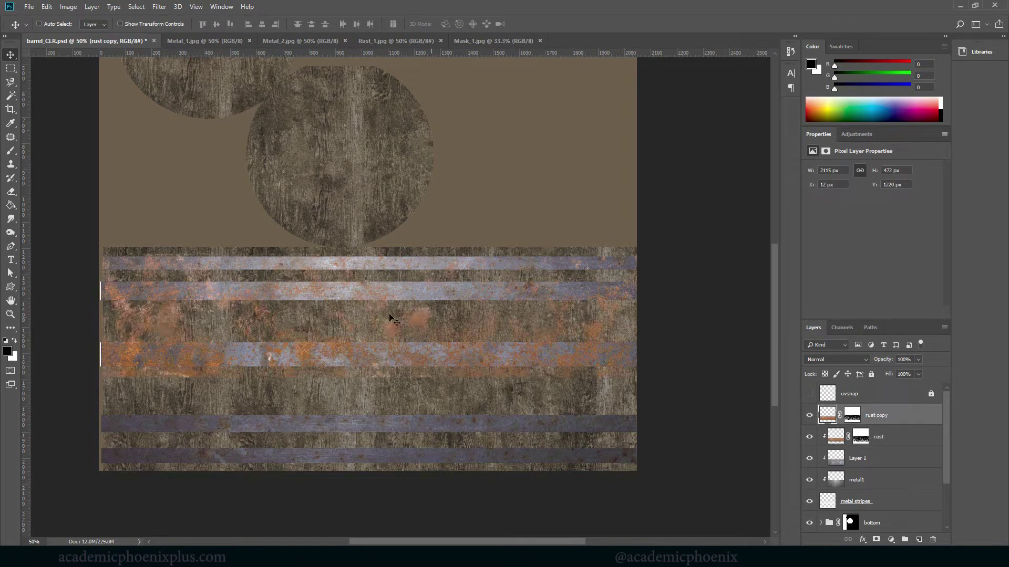
{"action": "left_click_drag", "start_coordinate": [368, 356], "coordinate": [376, 284]}
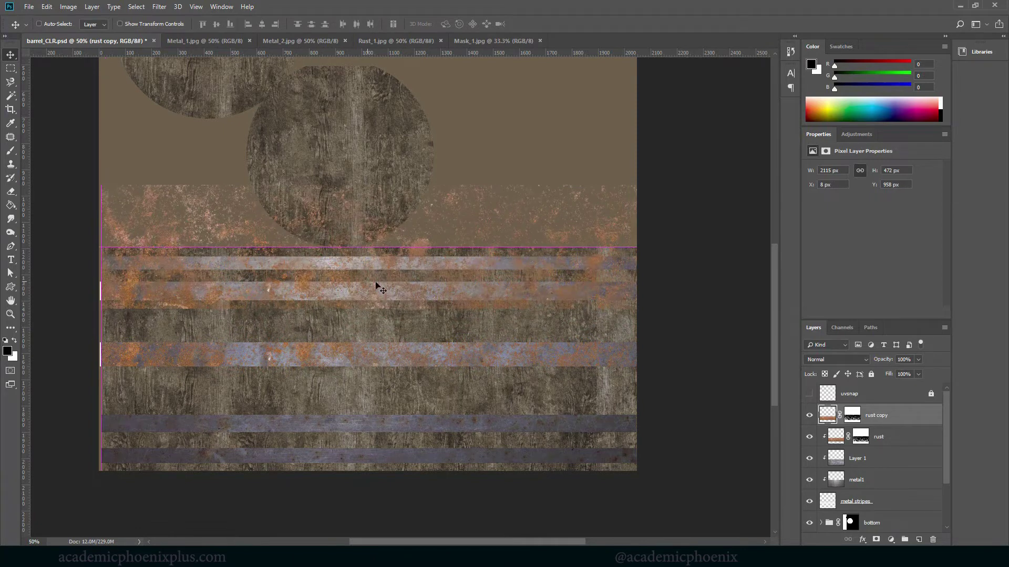
{"action": "key", "text": "ctrl+t"}
{"action": "right_click", "coordinate": [485, 233]}
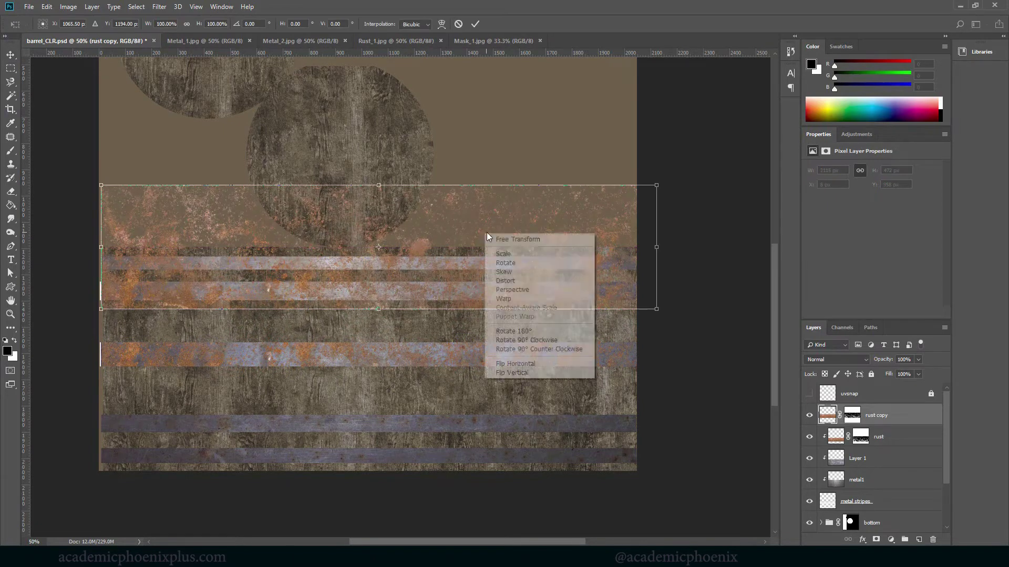
{"action": "left_click", "coordinate": [521, 364]}
{"action": "right_click", "coordinate": [526, 266]}
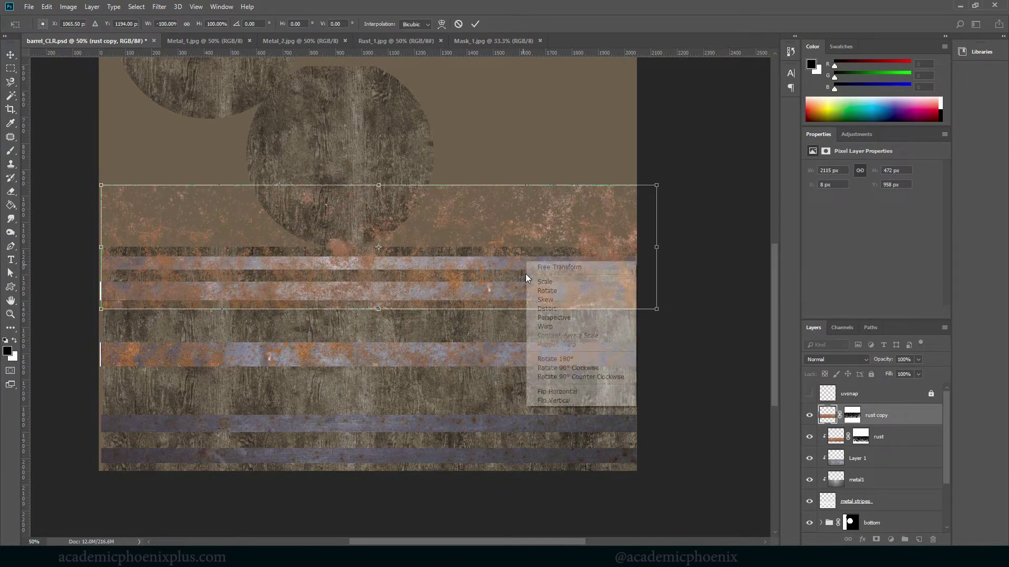
{"action": "left_click", "coordinate": [551, 400]}
{"action": "left_click_drag", "start_coordinate": [540, 230], "coordinate": [539, 262]}
{"action": "key", "text": "Return"}
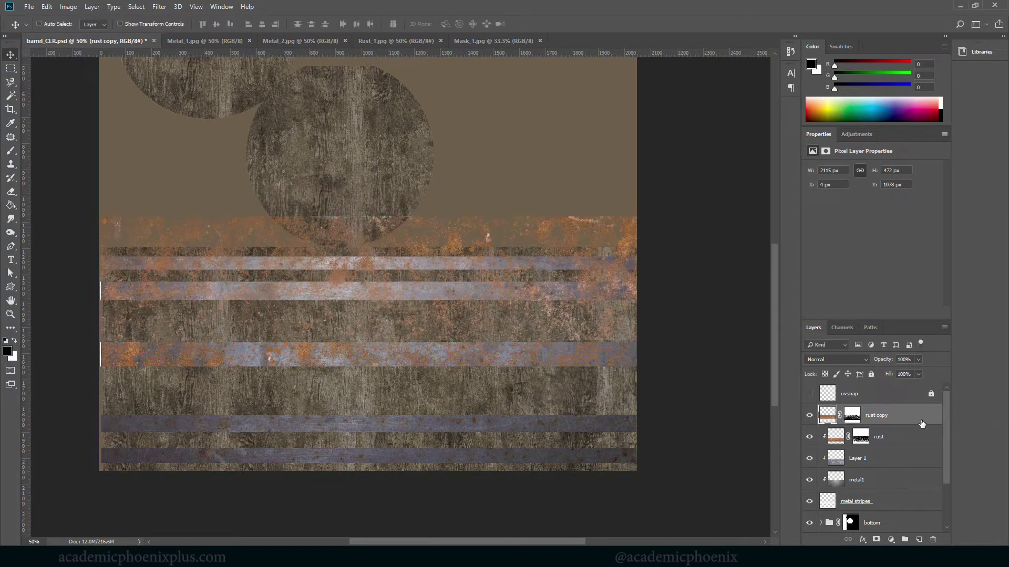
Step: Clip the rust copy to the layer below and fine-tune its vertical position
{"action": "right_click", "coordinate": [922, 423]}
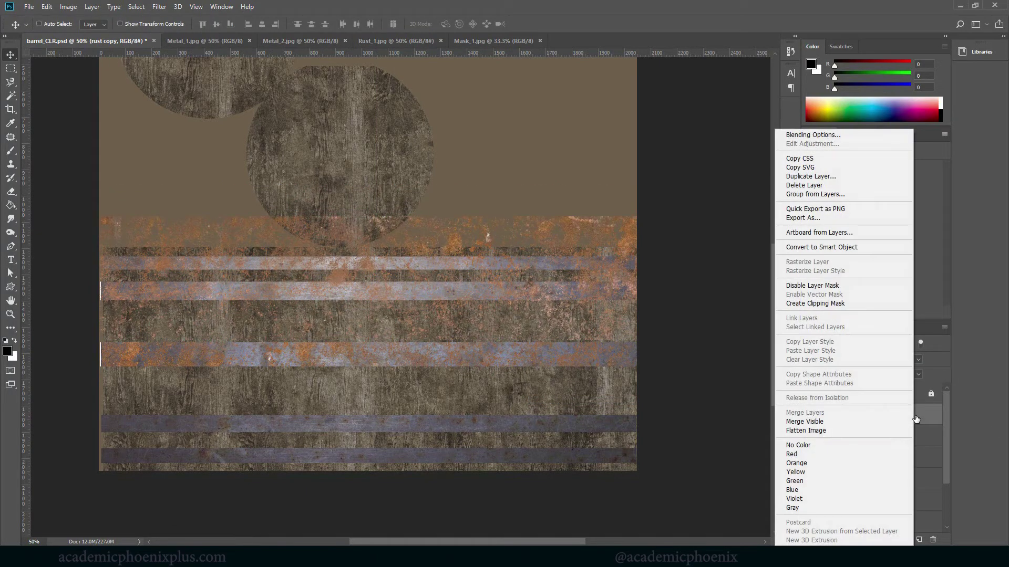
{"action": "left_click", "coordinate": [829, 303]}
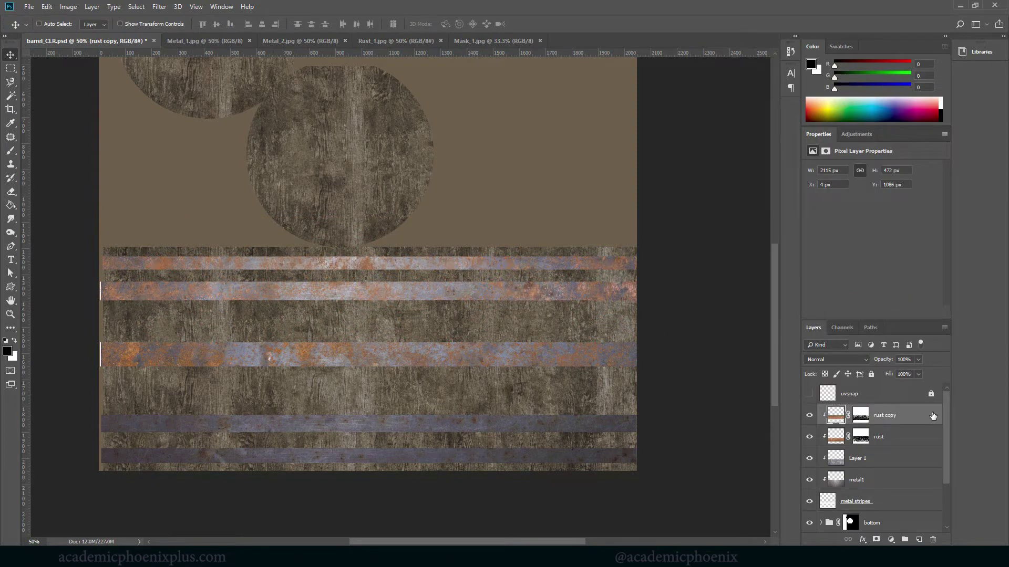
{"action": "key", "text": "shift+Down"}
{"action": "key", "text": "shift+Down"}
{"action": "key", "text": "Down"}
{"action": "key", "text": "Down"}
{"action": "key", "text": "Down"}
{"action": "key", "text": "Down"}
{"action": "key", "text": "shift+Up"}
{"action": "key", "text": "shift+Up"}
{"action": "key", "text": "Up"}
{"action": "key", "text": "Up"}
{"action": "key", "text": "Up"}
{"action": "key", "text": "Up"}
{"action": "key", "text": "Up"}
{"action": "key", "text": "Up"}
{"action": "key", "text": "Up"}
{"action": "key", "text": "Up"}
{"action": "key", "text": "Up"}
{"action": "key", "text": "Up"}
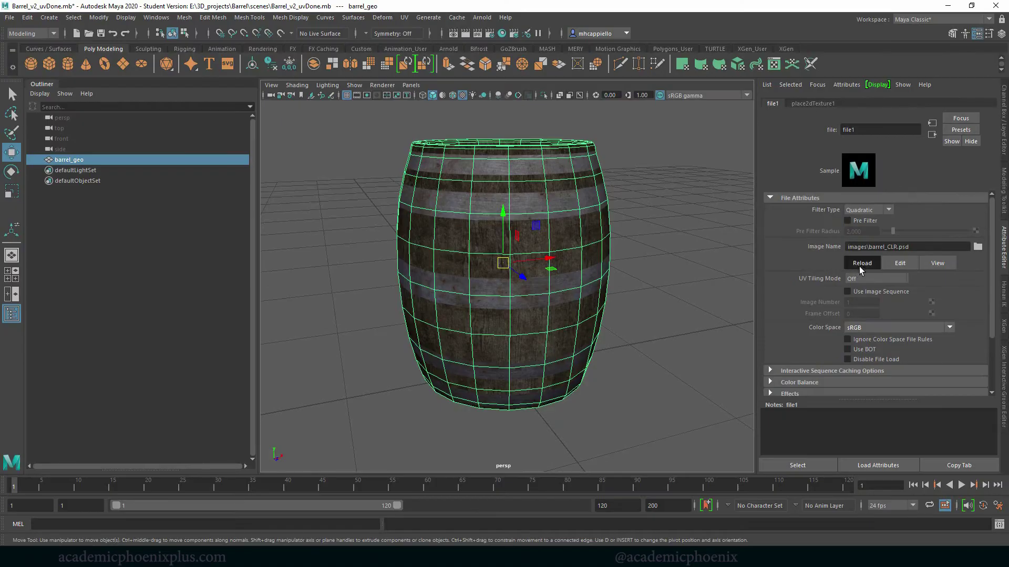
Step: Reload the file1 texture in Maya, then orbit the barrel to check the rusty metal bands
{"action": "left_click", "coordinate": [860, 266]}
{"action": "left_click", "coordinate": [678, 305]}
{"action": "left_click_drag", "start_coordinate": [630, 349], "coordinate": [529, 361]}
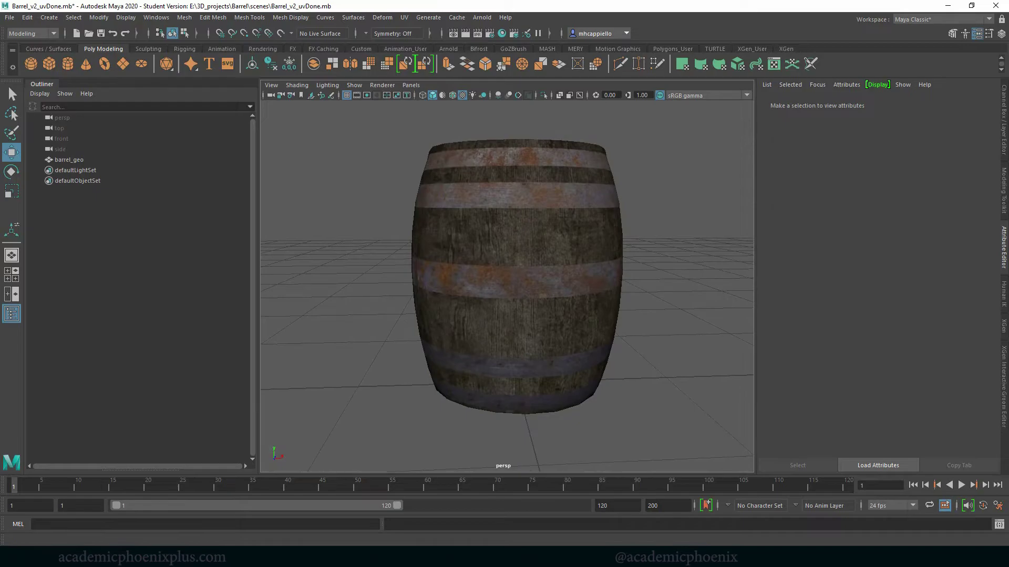
{"action": "key", "text": "alt+Tab"}
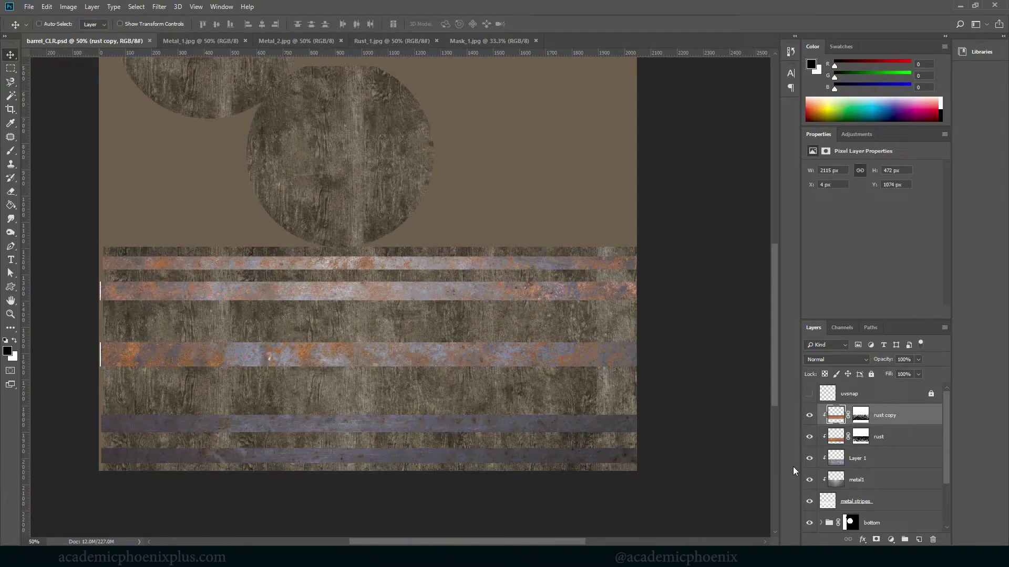
Step: Duplicate the rust and rust copy strips, move them down to the lower bands, and flip them horizontally
{"action": "left_click", "coordinate": [888, 438], "text": "shift"}
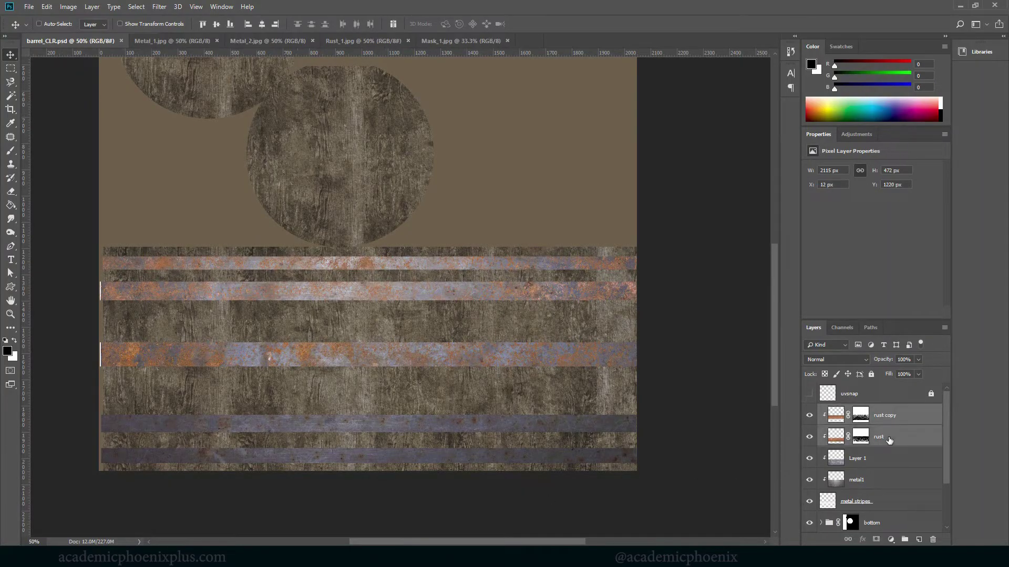
{"action": "left_click", "coordinate": [904, 417]}
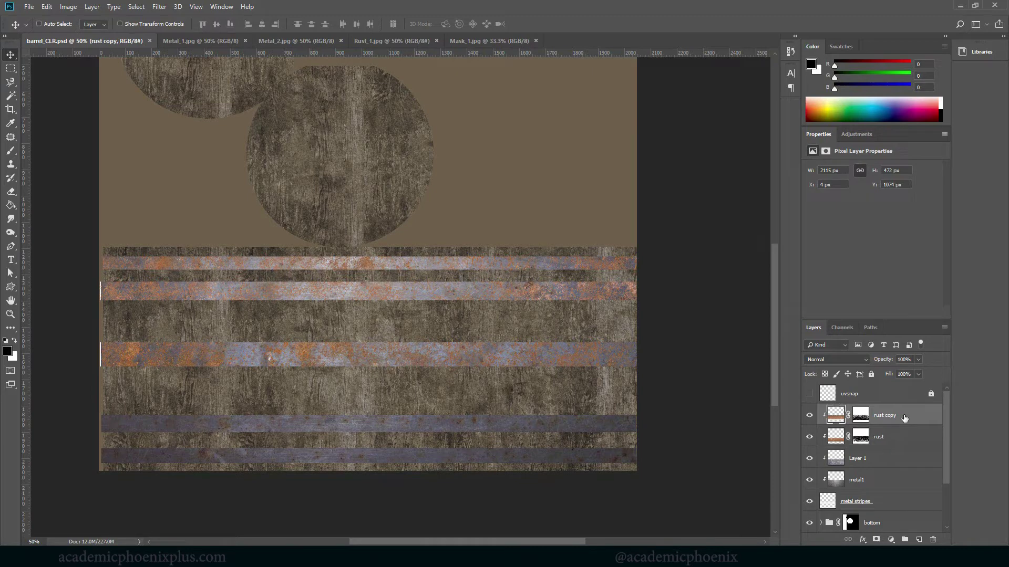
{"action": "left_click", "coordinate": [899, 439], "text": "shift"}
{"action": "key", "text": "ctrl+j"}
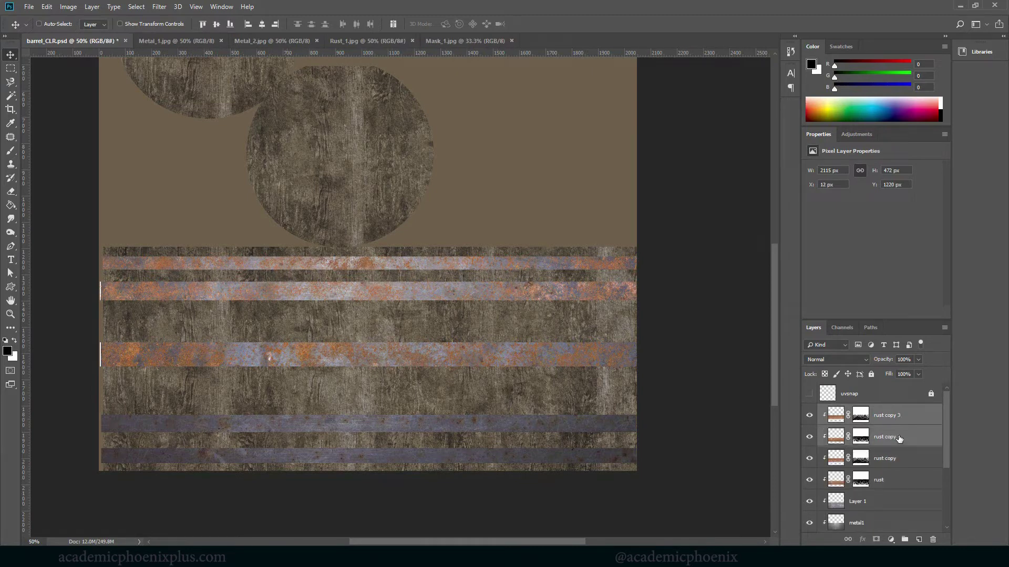
{"action": "left_click_drag", "start_coordinate": [383, 328], "coordinate": [390, 456]}
{"action": "key", "text": "ctrl+t"}
{"action": "right_click", "coordinate": [389, 430]}
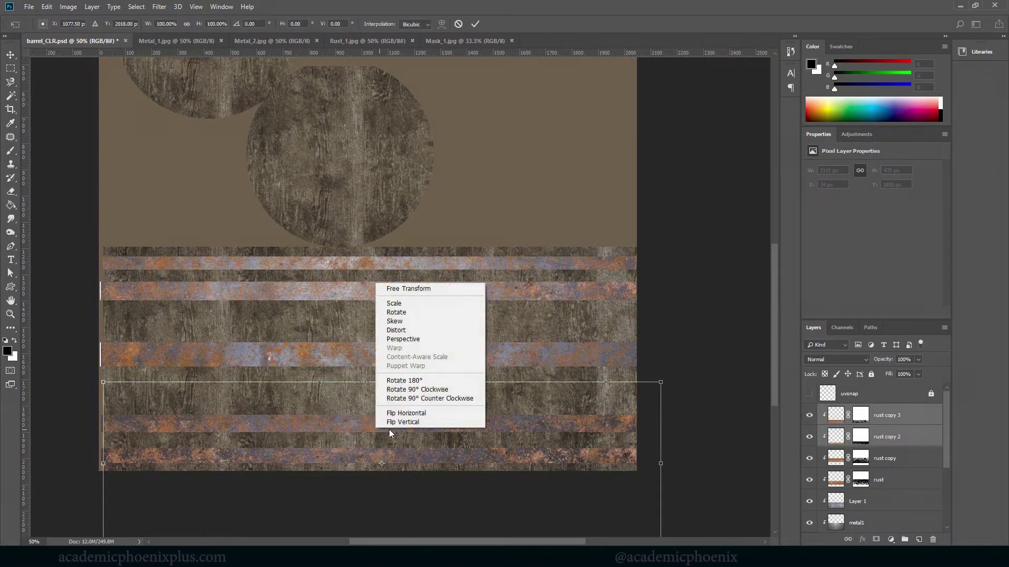
{"action": "left_click", "coordinate": [427, 413]}
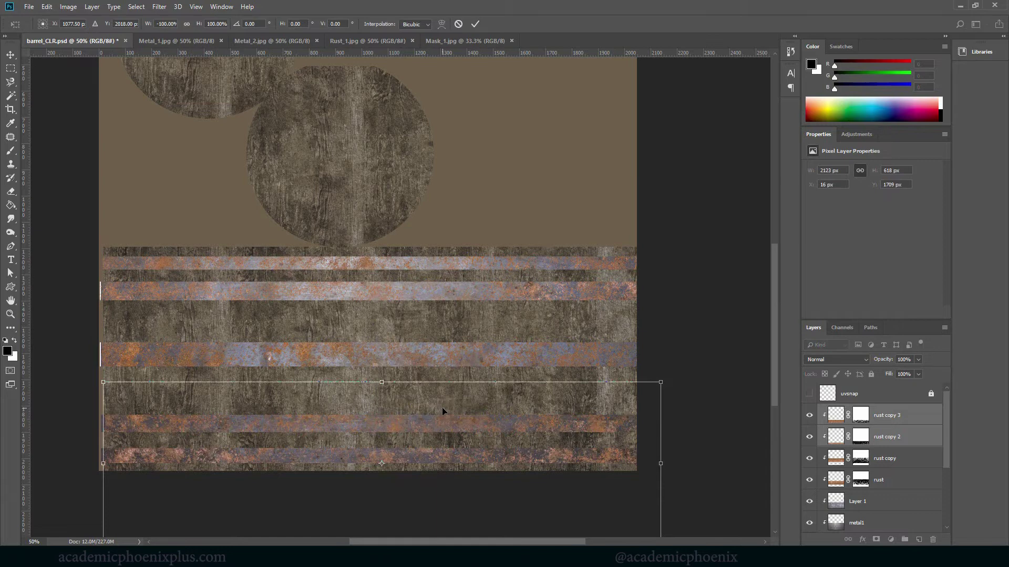
{"action": "key", "text": "Return"}
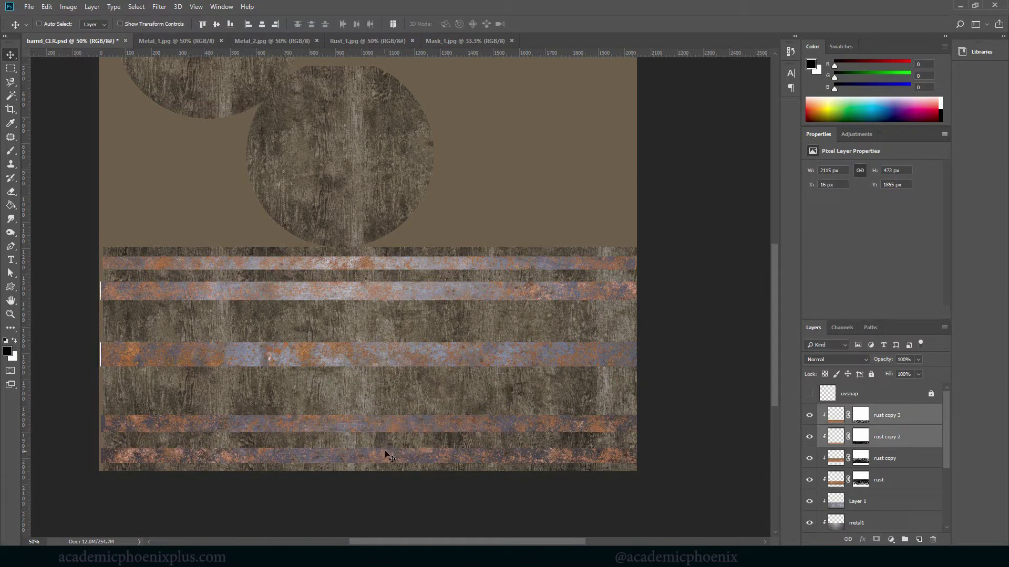
Step: Move the rust copy 2 strip up onto its band, then save the file
{"action": "left_click", "coordinate": [925, 436]}
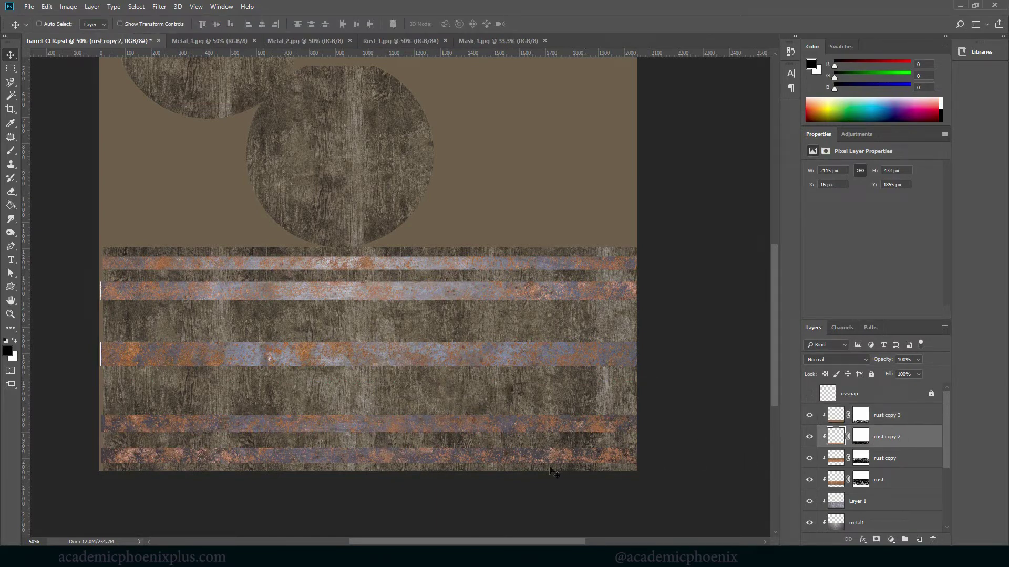
{"action": "left_click_drag", "start_coordinate": [256, 472], "coordinate": [237, 433]}
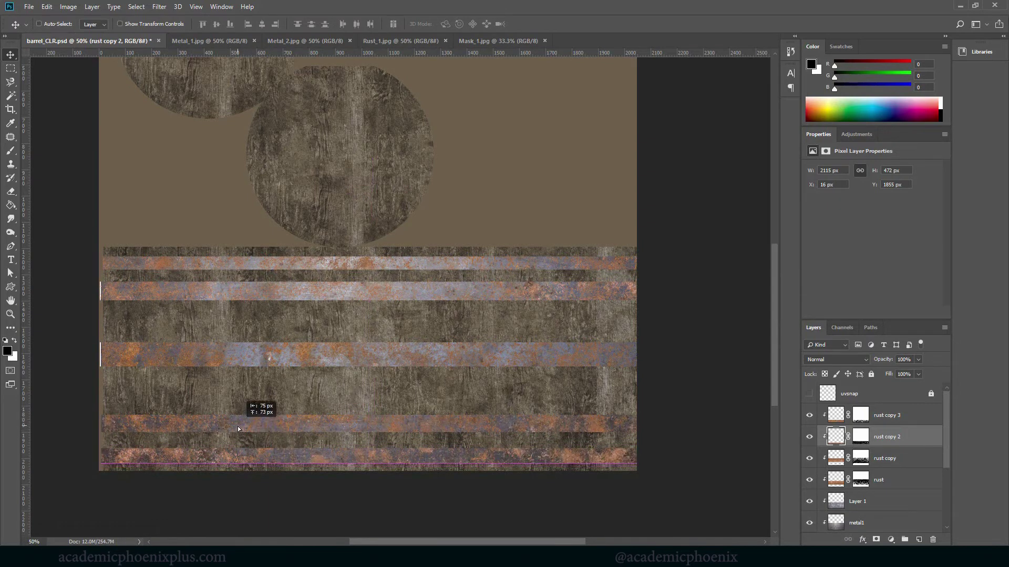
{"action": "left_click_drag", "start_coordinate": [238, 427], "coordinate": [242, 404]}
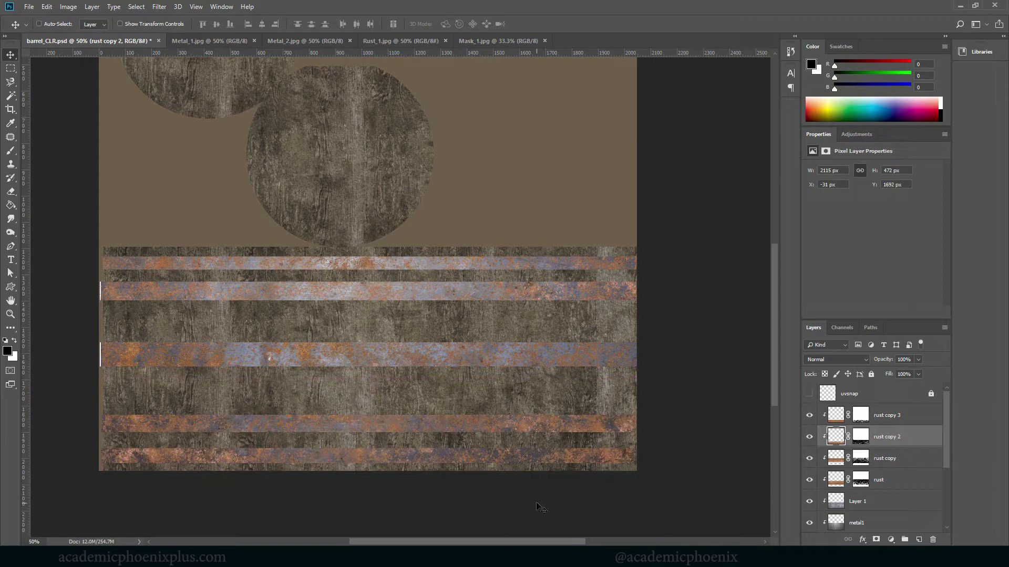
{"action": "key", "text": "ctrl"}
{"action": "key", "text": "ctrl+s"}
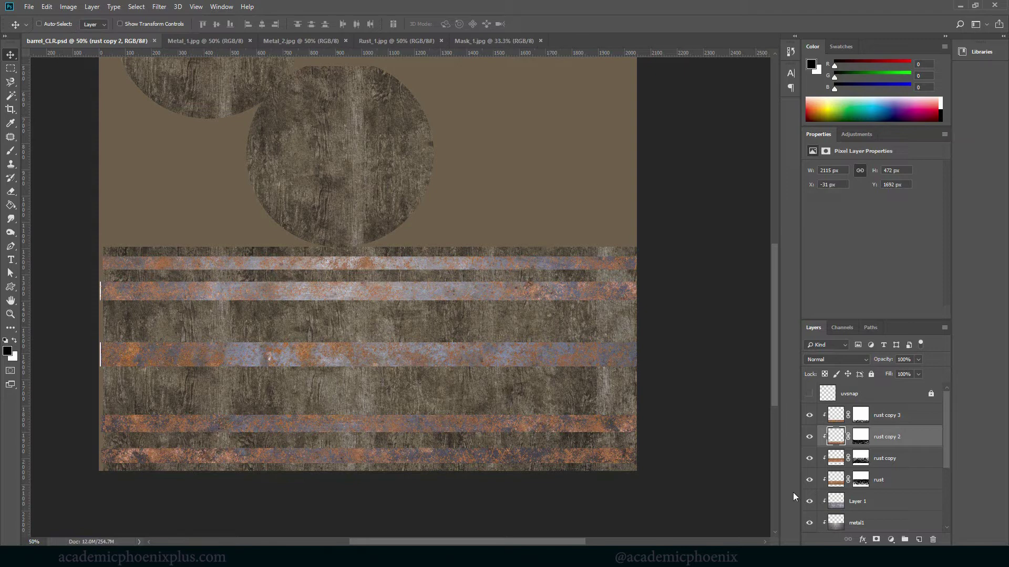
Step: Group the layers from rust copy 3 down to metal stripes into a group named metal
{"action": "scroll", "coordinate": [946, 425], "scroll_direction": "down", "scroll_amount": 2}
{"action": "key", "text": "alt+period"}
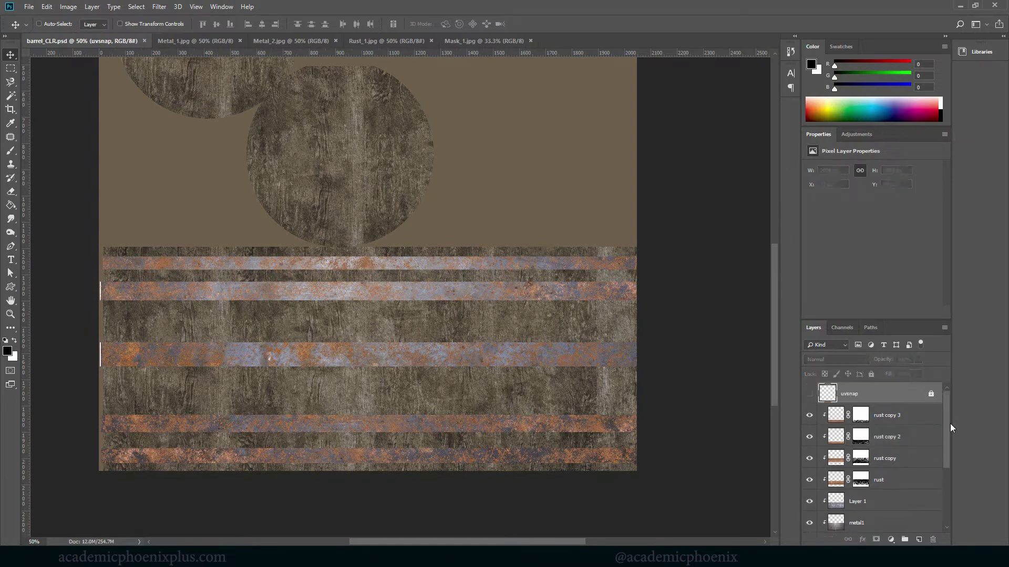
{"action": "scroll", "coordinate": [950, 447], "scroll_direction": "down", "scroll_amount": 4}
{"action": "scroll", "coordinate": [953, 477], "scroll_direction": "down", "scroll_amount": 1}
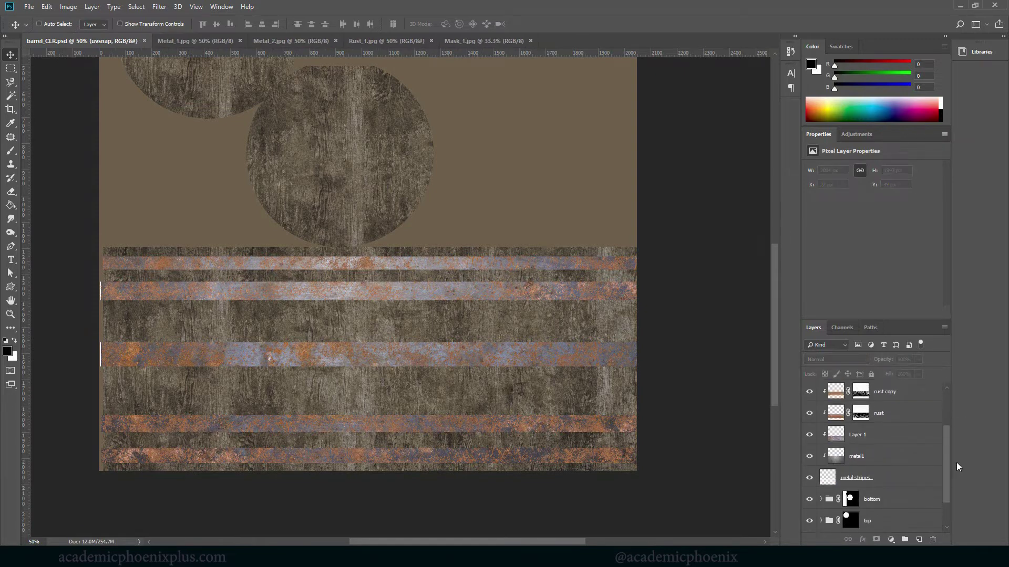
{"action": "left_click", "coordinate": [912, 481]}
{"action": "scroll", "coordinate": [947, 436], "scroll_direction": "up", "scroll_amount": 3}
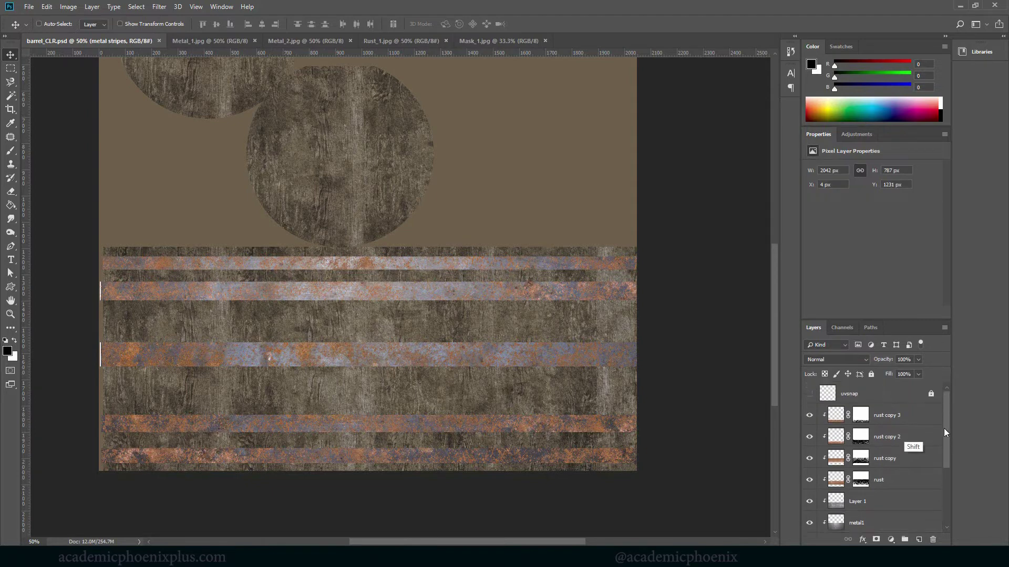
{"action": "left_click", "coordinate": [916, 422], "text": "shift"}
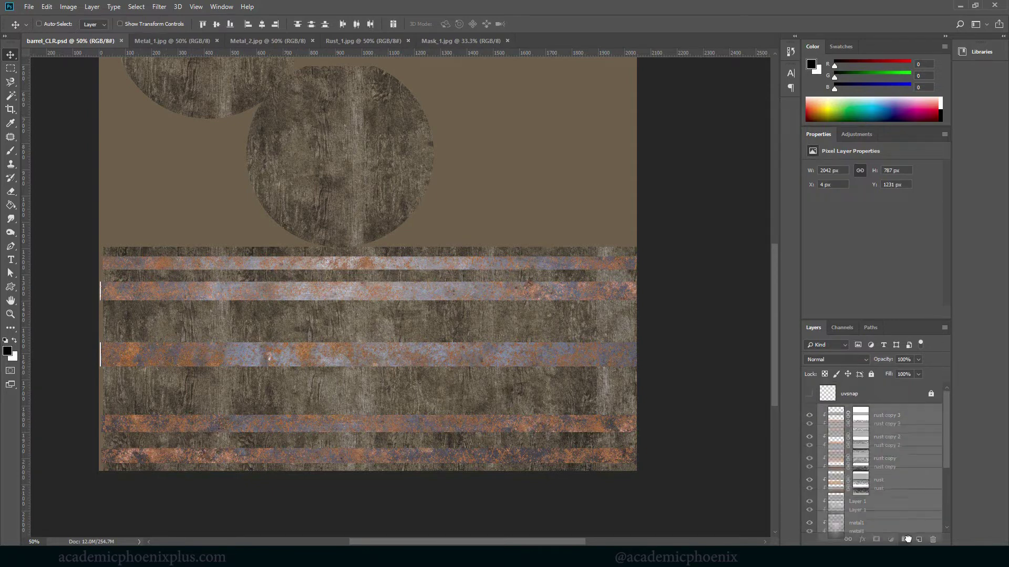
{"action": "key", "text": "ctrl+g"}
{"action": "double_click", "coordinate": [857, 411]}
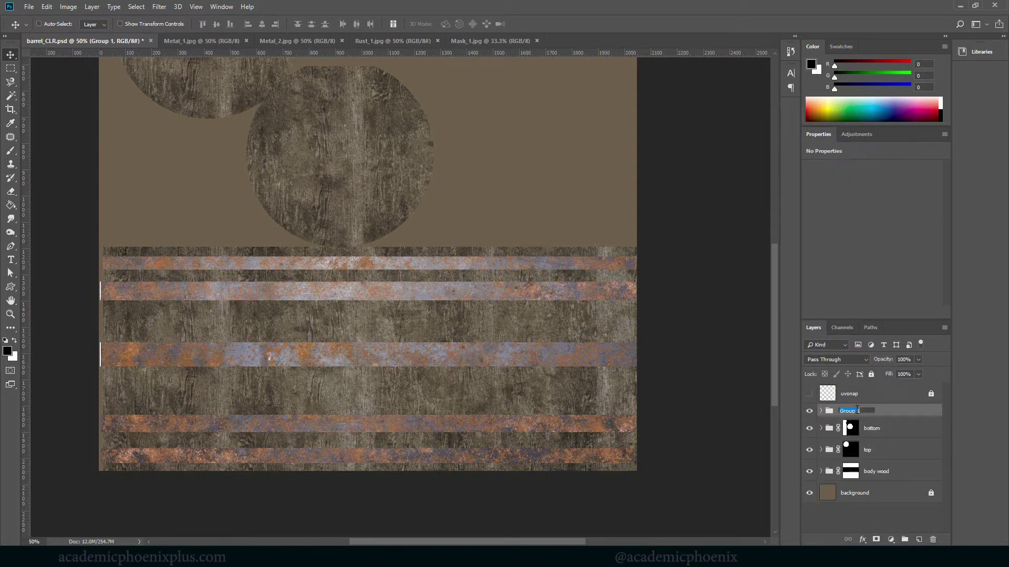
{"action": "type", "text": "metal"}
{"action": "key", "text": "Return"}
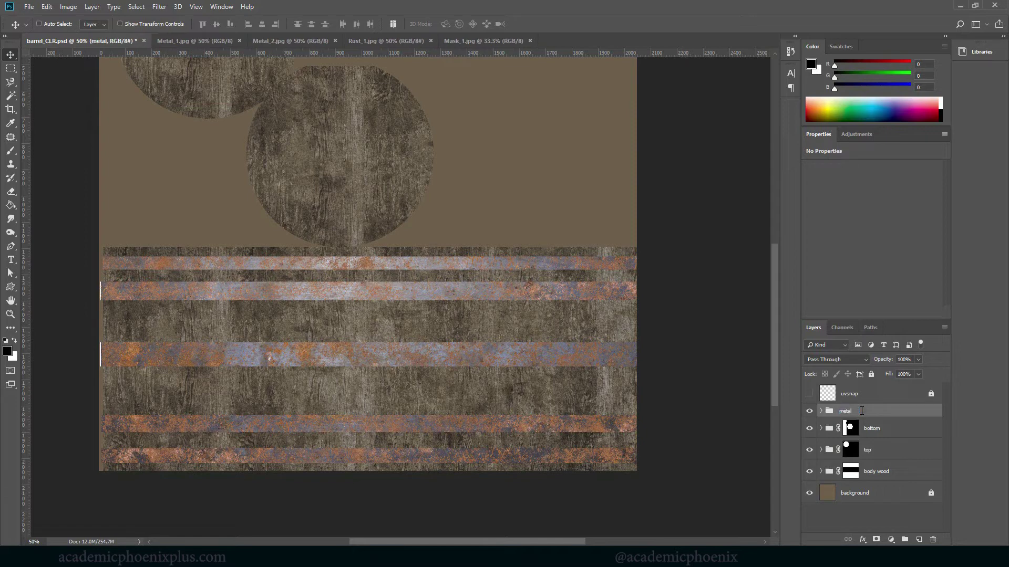
Step: Put the bottom, top and body wood groups into a new group named wood
{"action": "left_click", "coordinate": [893, 429]}
{"action": "left_click", "coordinate": [893, 471], "text": "shift"}
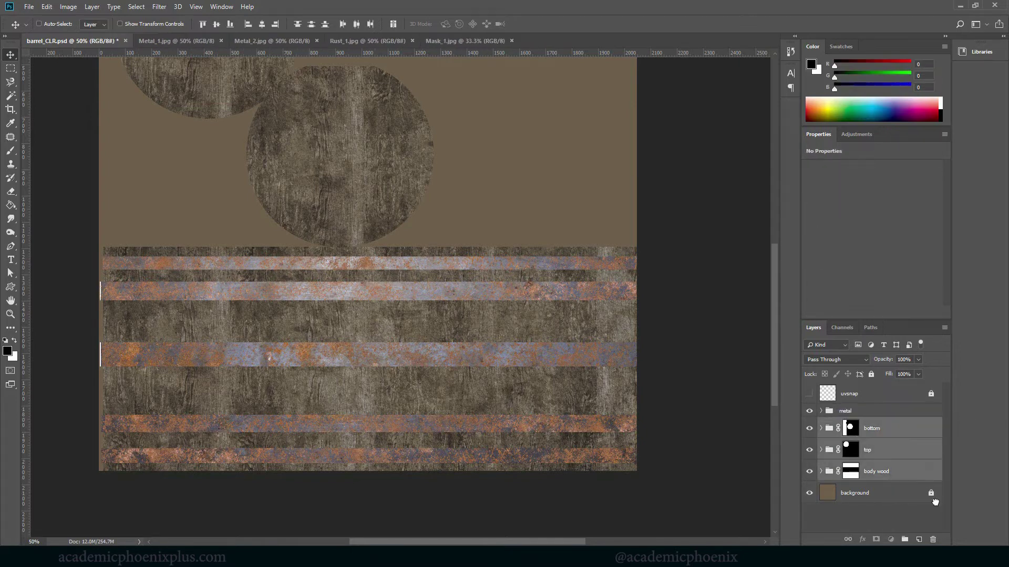
{"action": "left_click_drag", "start_coordinate": [893, 471], "coordinate": [905, 539]}
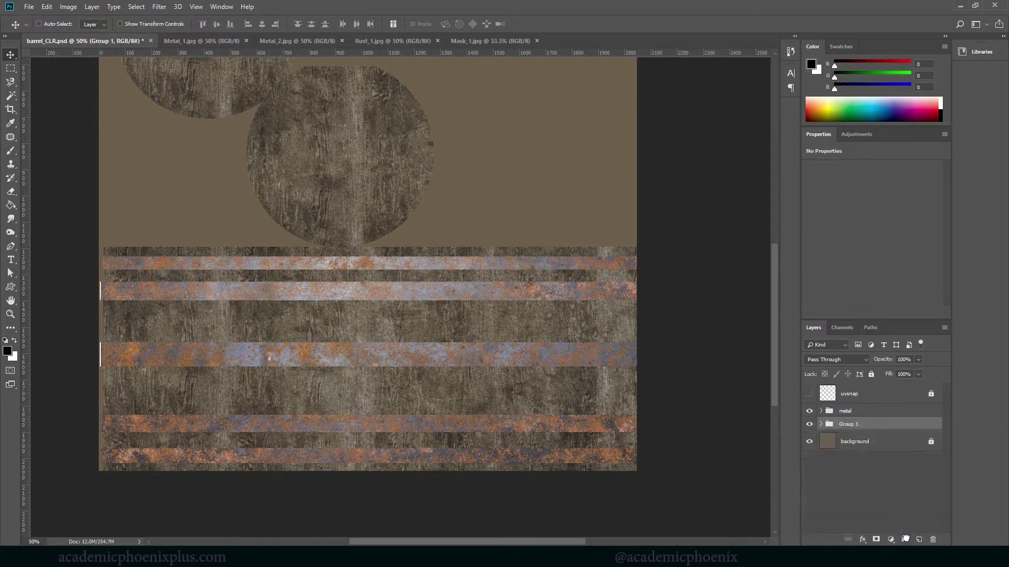
{"action": "left_click", "coordinate": [852, 427]}
{"action": "type", "text": "wood"}
{"action": "key", "text": "Return"}
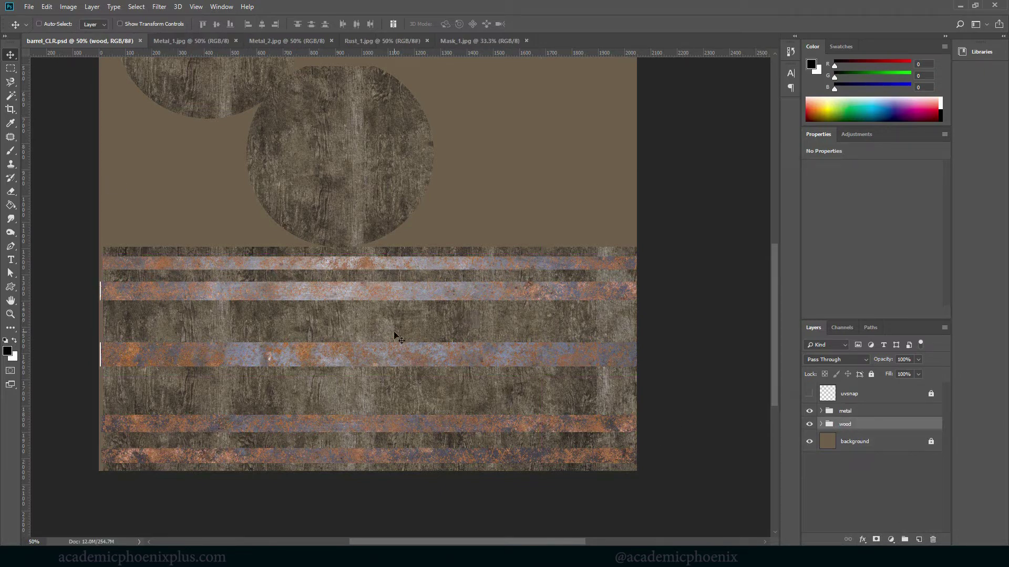
{"action": "scroll", "coordinate": [326, 367], "scroll_direction": "up", "scroll_amount": 1}
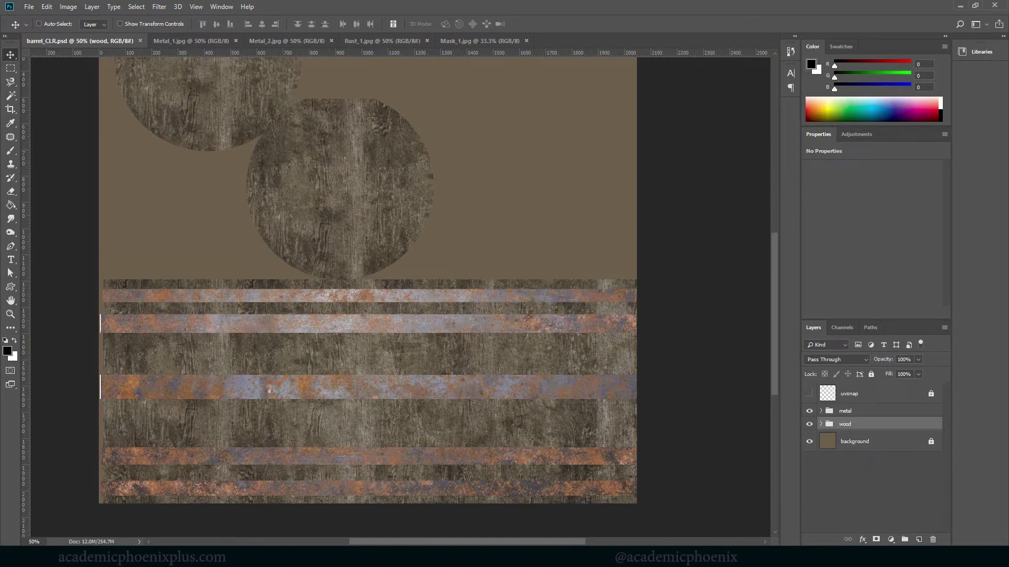
{"action": "key", "text": "alt+Tab"}
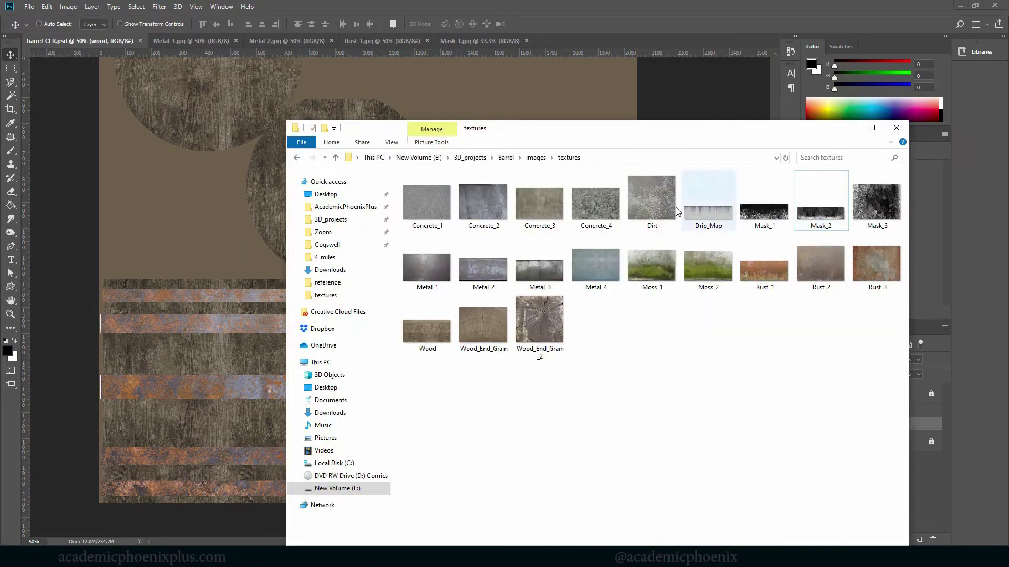
Step: Bring Drip_Map.jpg into barrel_CLR.psd as Layer 2, placed over the body bands
{"action": "left_click_drag", "start_coordinate": [705, 218], "coordinate": [655, 38]}
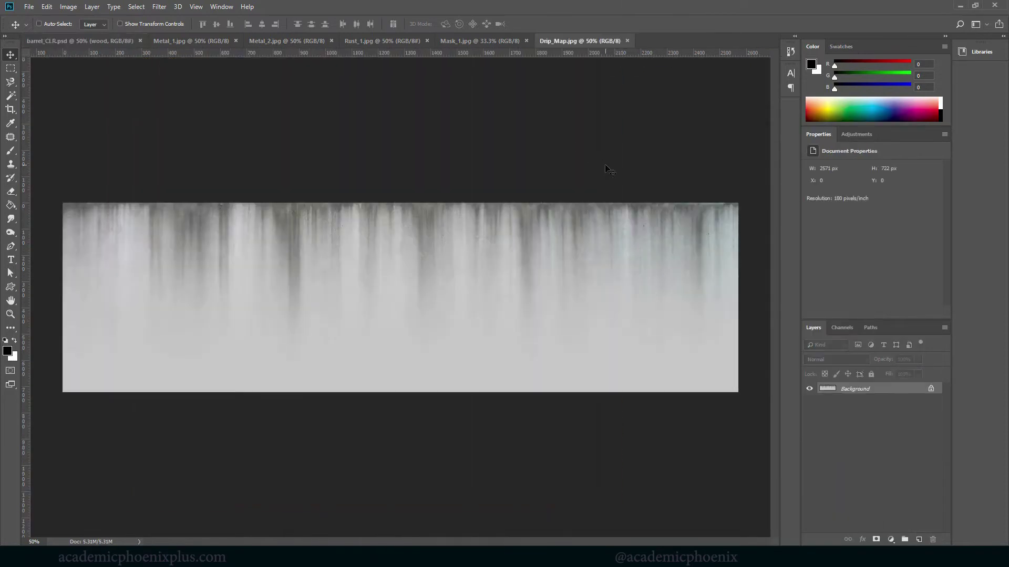
{"action": "key", "text": "ctrl+a"}
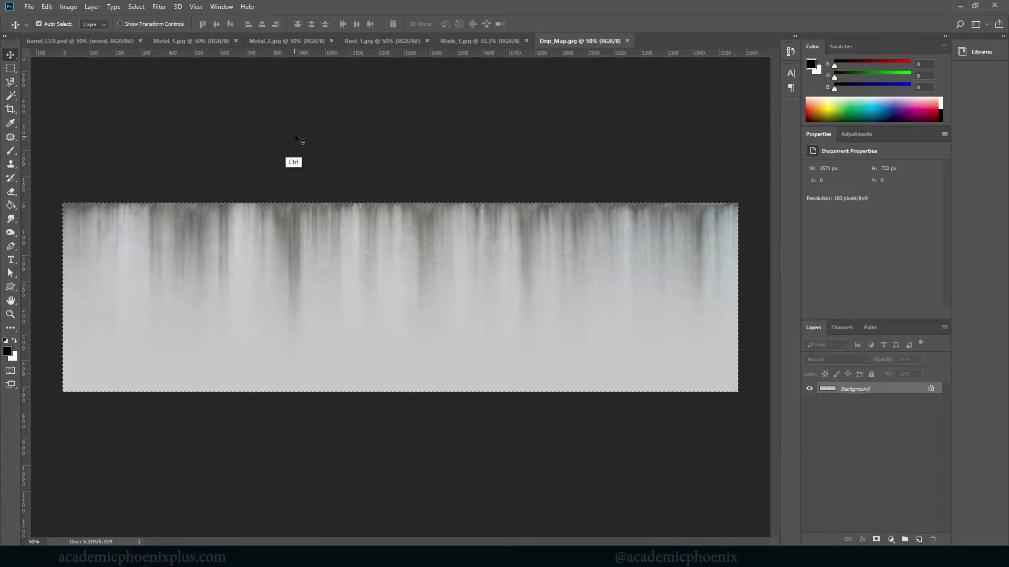
{"action": "left_click_drag", "start_coordinate": [94, 40], "coordinate": [513, 396]}
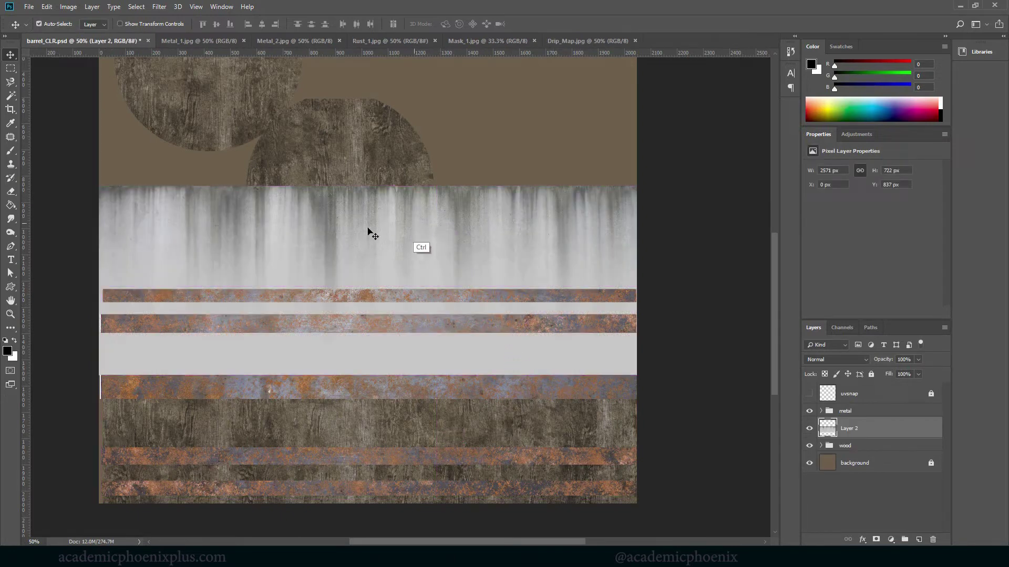
{"action": "key", "text": "ctrl+t"}
Step: Scale and position the drip strip to span the full width at 2047 × 316 px
{"action": "left_click_drag", "start_coordinate": [164, 203], "coordinate": [205, 363]}
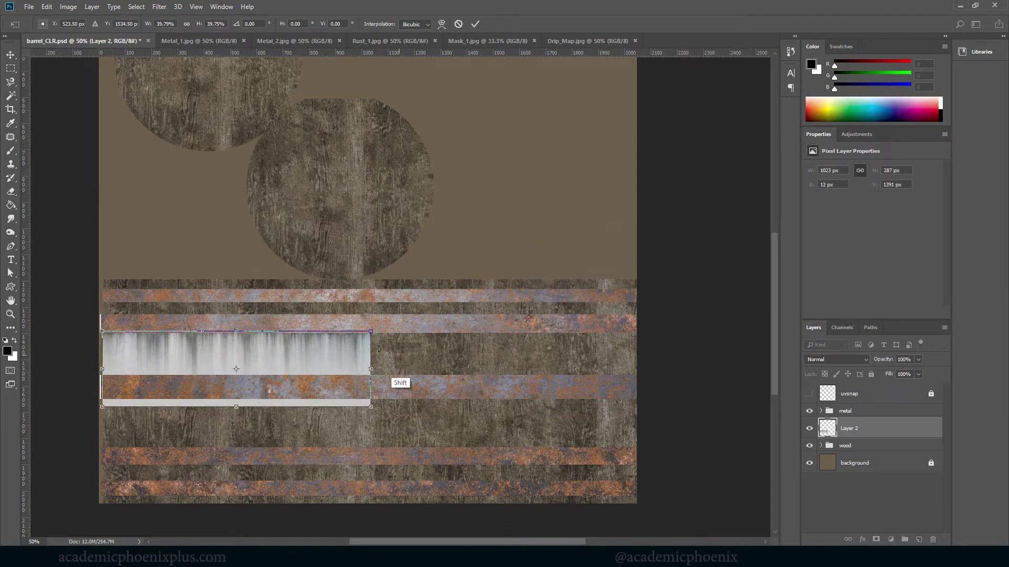
{"action": "left_click_drag", "start_coordinate": [374, 333], "coordinate": [581, 309]}
{"action": "left_click_drag", "start_coordinate": [459, 342], "coordinate": [461, 390]}
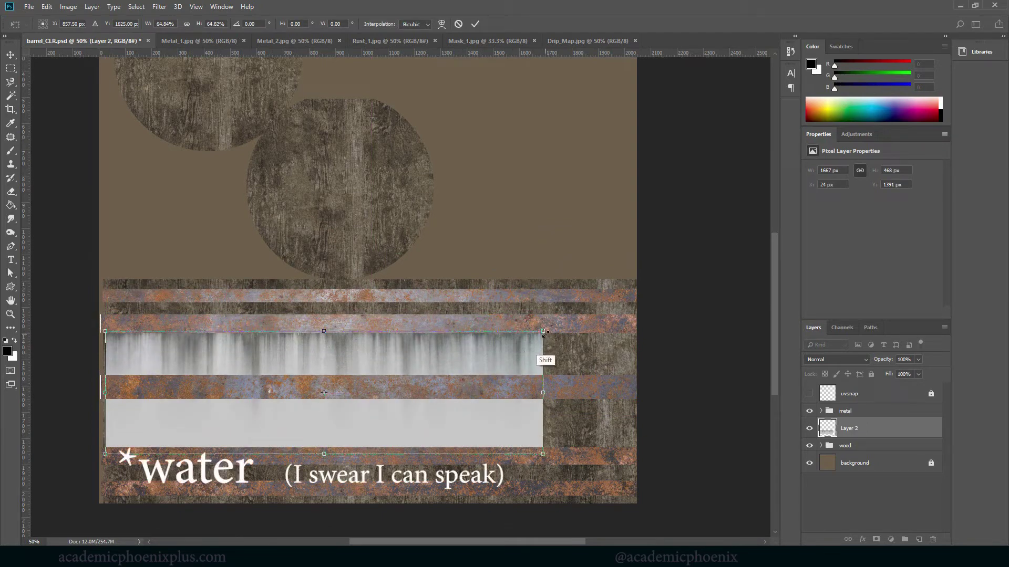
{"action": "left_click_drag", "start_coordinate": [326, 454], "coordinate": [326, 415]}
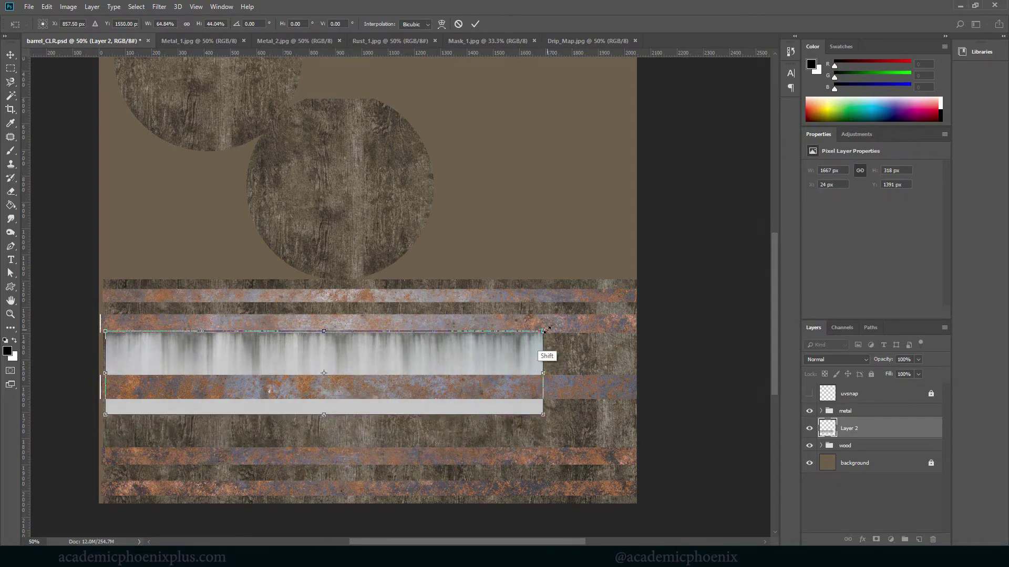
{"action": "left_click_drag", "start_coordinate": [544, 331], "coordinate": [638, 309]}
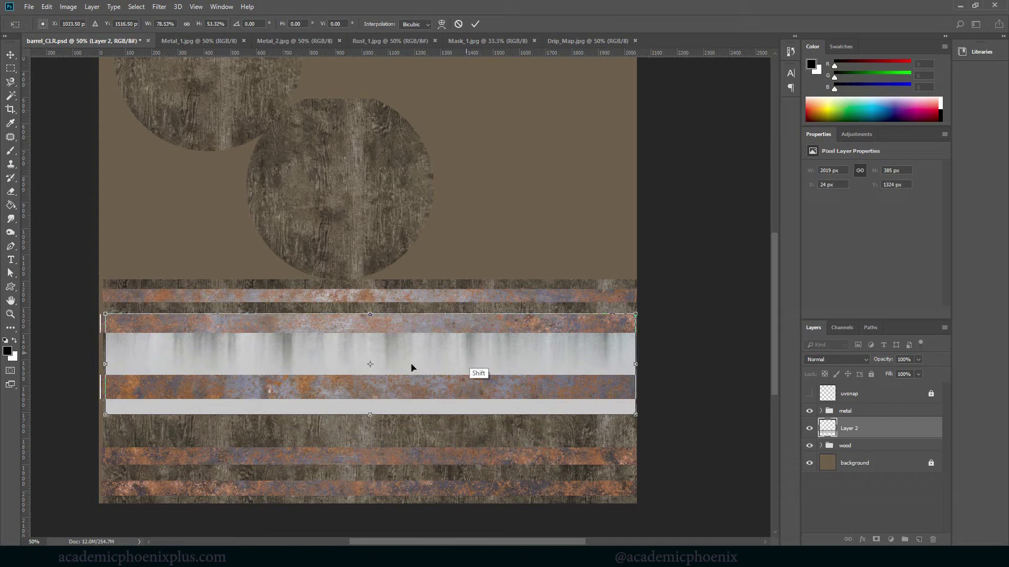
{"action": "mouse_move", "coordinate": [396, 364]}
{"action": "left_mouse_down"}
{"action": "mouse_move", "coordinate": [379, 367]}
{"action": "mouse_move", "coordinate": [395, 368]}
{"action": "left_mouse_up"}
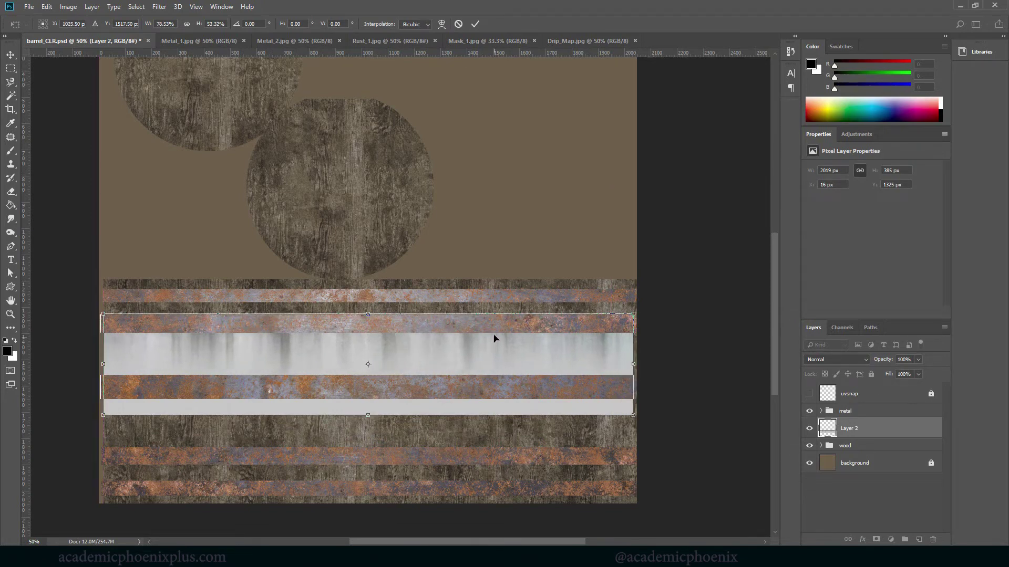
{"action": "left_click_drag", "start_coordinate": [486, 344], "coordinate": [483, 355]}
{"action": "key", "text": "shift"}
{"action": "left_click_drag", "start_coordinate": [629, 323], "coordinate": [636, 321]}
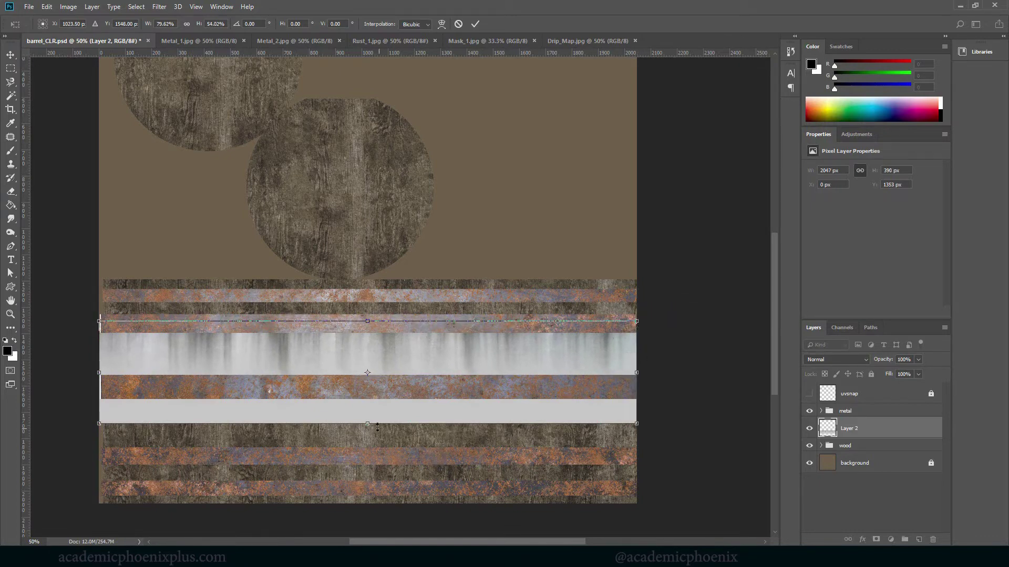
{"action": "left_click_drag", "start_coordinate": [366, 417], "coordinate": [367, 398]}
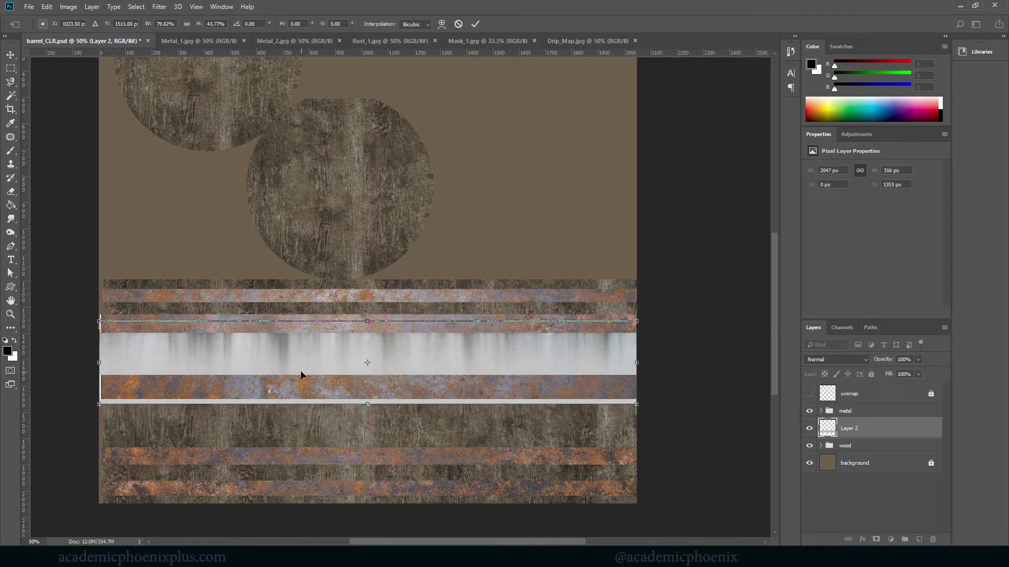
{"action": "key", "text": "Down"}
{"action": "key", "text": "Down"}
{"action": "key", "text": "Down"}
{"action": "key", "text": "Down"}
{"action": "key", "text": "Down"}
{"action": "key", "text": "Down"}
{"action": "key", "text": "Down"}
{"action": "key", "text": "Down"}
{"action": "key", "text": "Down"}
{"action": "key", "text": "Down"}
{"action": "key", "text": "Down"}
{"action": "key", "text": "Down"}
{"action": "key", "text": "Down"}
{"action": "key", "text": "Down"}
{"action": "key", "text": "Down"}
{"action": "key", "text": "Down"}
{"action": "key", "text": "Down"}
{"action": "key", "text": "Down"}
{"action": "key", "text": "Down"}
{"action": "key", "text": "Down"}
{"action": "key", "text": "Return"}
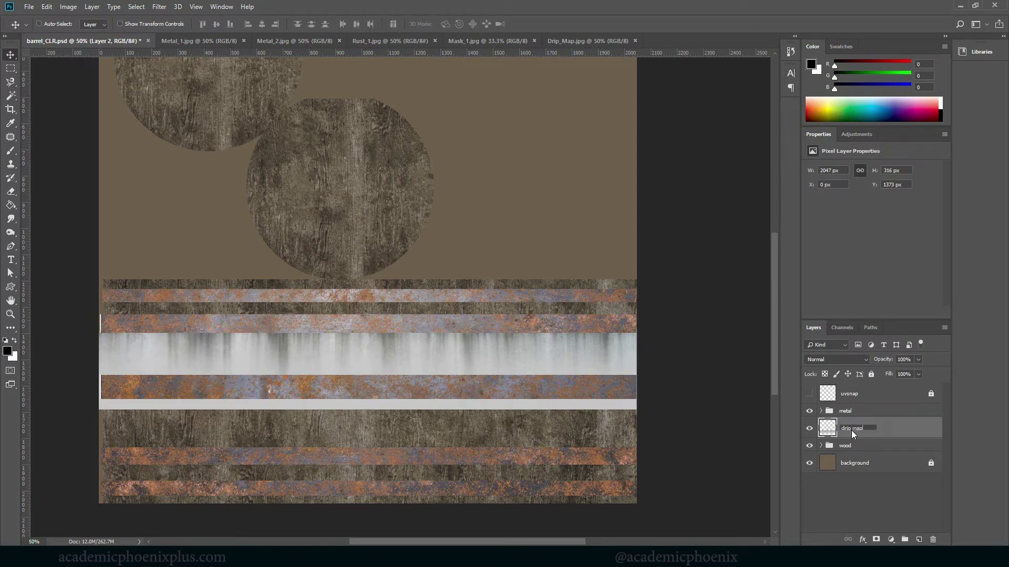
Step: Name the layer drip map, test Overlay and Multiply, keep Normal, and lower it about 15 px
{"action": "key", "text": "Return"}
{"action": "left_click", "coordinate": [820, 360]}
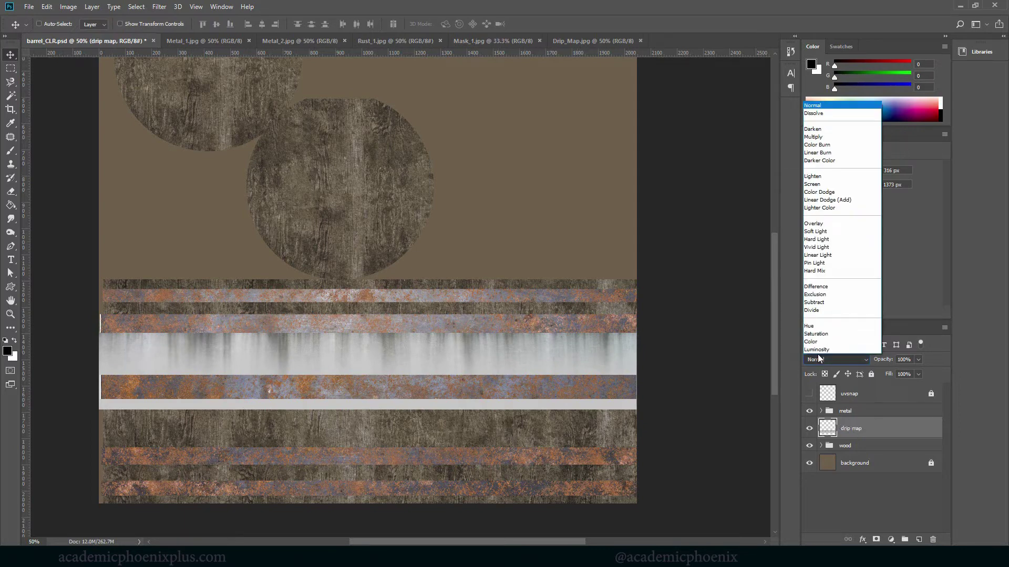
{"action": "left_click", "coordinate": [840, 222]}
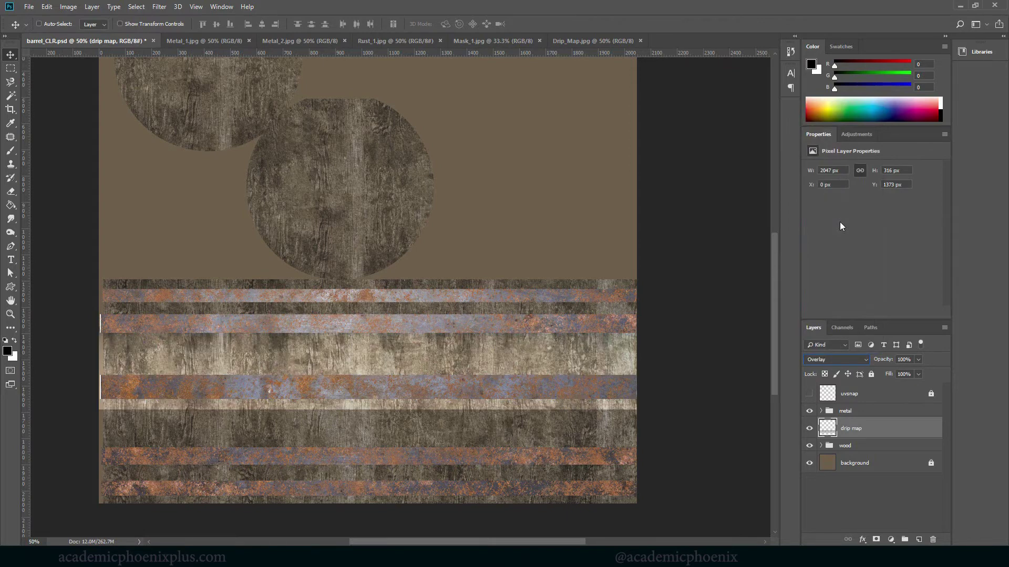
{"action": "left_click", "coordinate": [837, 359]}
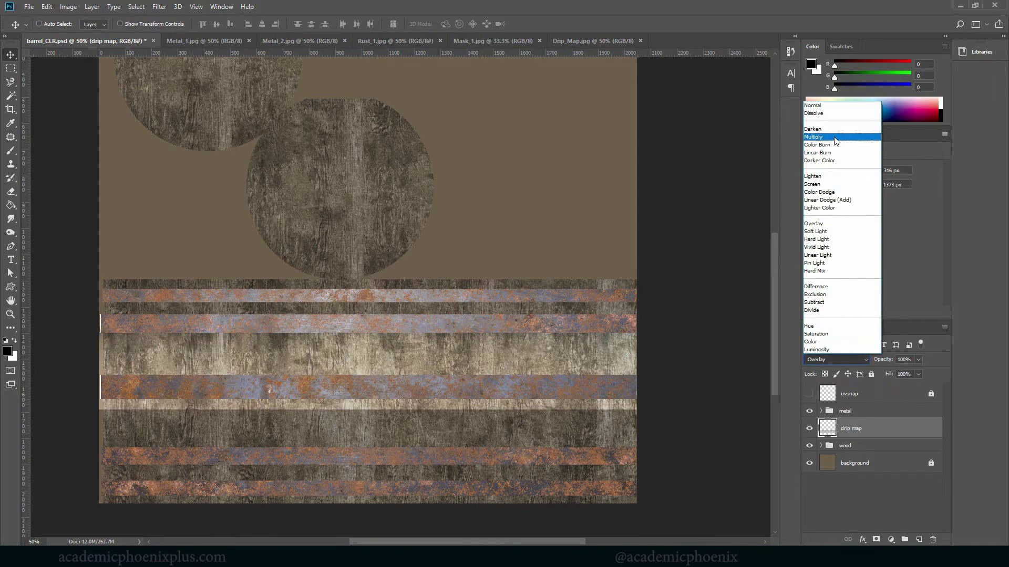
{"action": "left_click", "coordinate": [839, 141]}
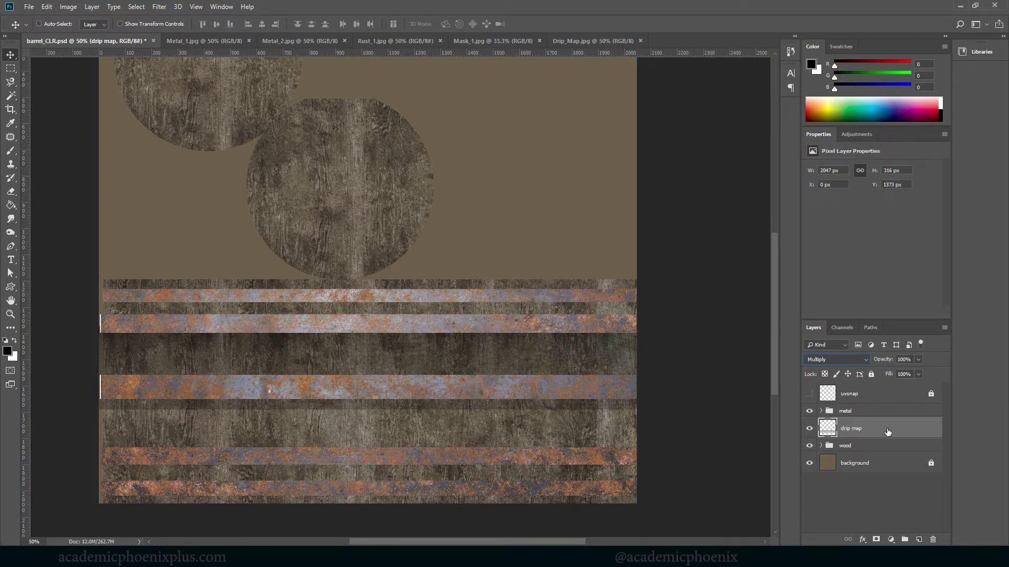
{"action": "left_click", "coordinate": [831, 359]}
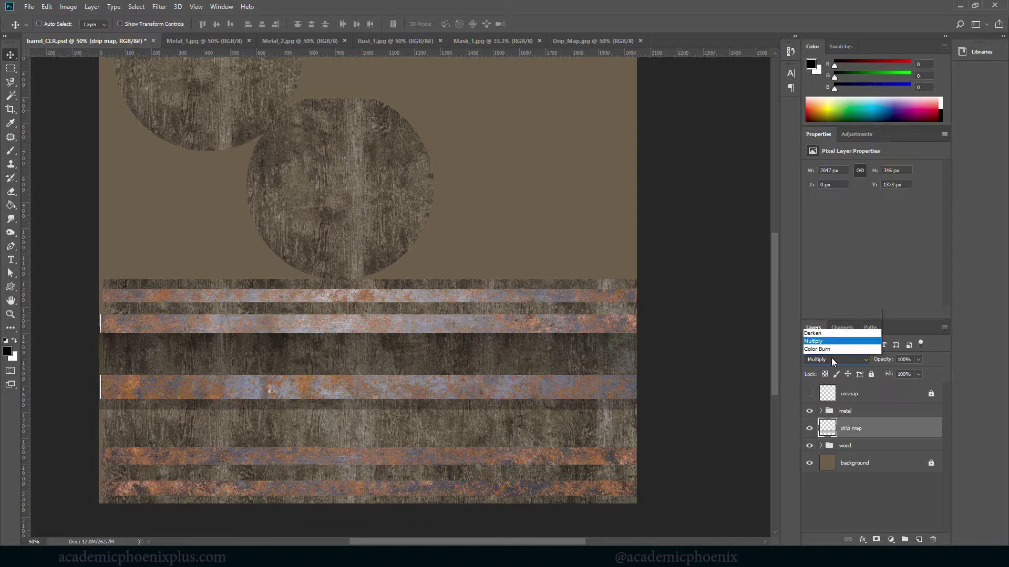
{"action": "left_click", "coordinate": [823, 108]}
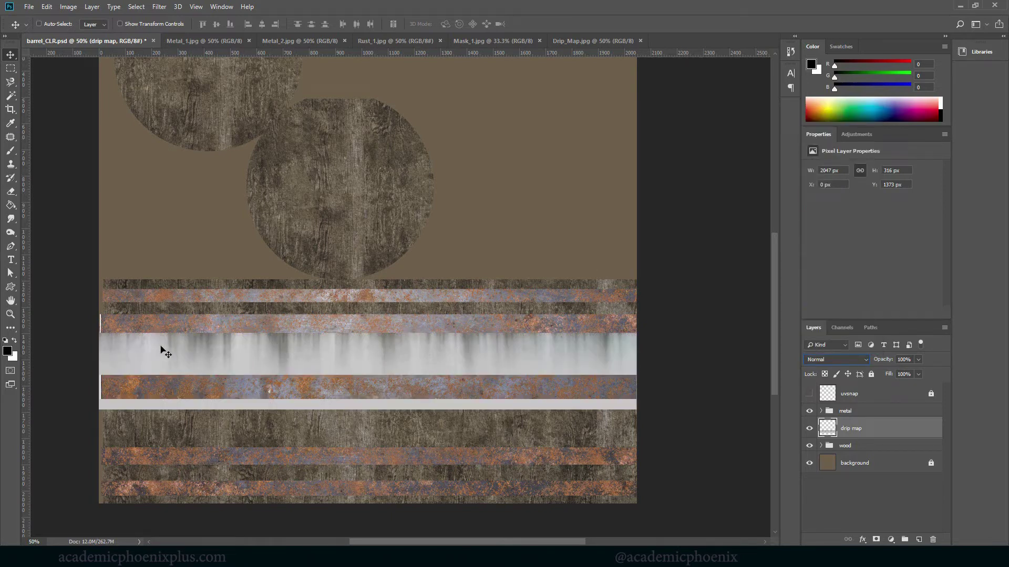
{"action": "mouse_move", "coordinate": [275, 348]}
{"action": "left_mouse_down"}
{"action": "mouse_move", "coordinate": [272, 364]}
{"action": "mouse_move", "coordinate": [276, 352]}
{"action": "left_mouse_up"}
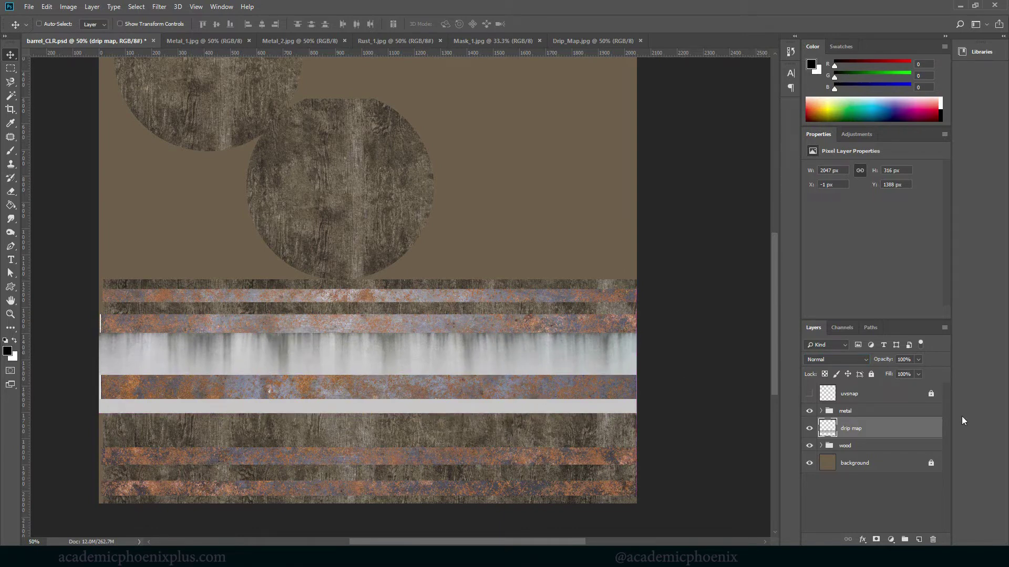
Step: Apply Levels to the drip map layer with input values 77 / 1.00 / 216
{"action": "left_click", "coordinate": [95, 9]}
{"action": "left_click", "coordinate": [69, 7]}
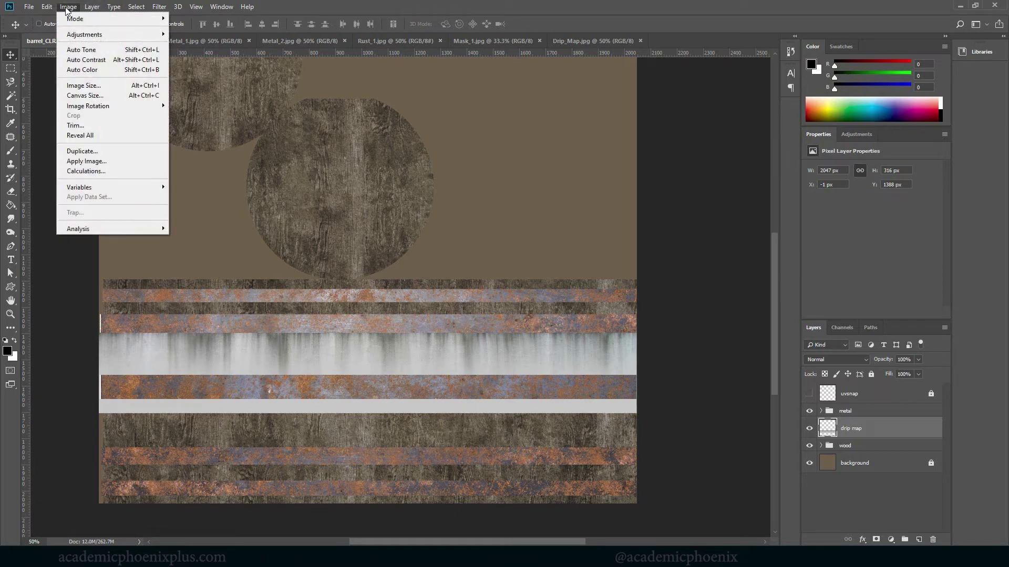
{"action": "mouse_move", "coordinate": [126, 34]}
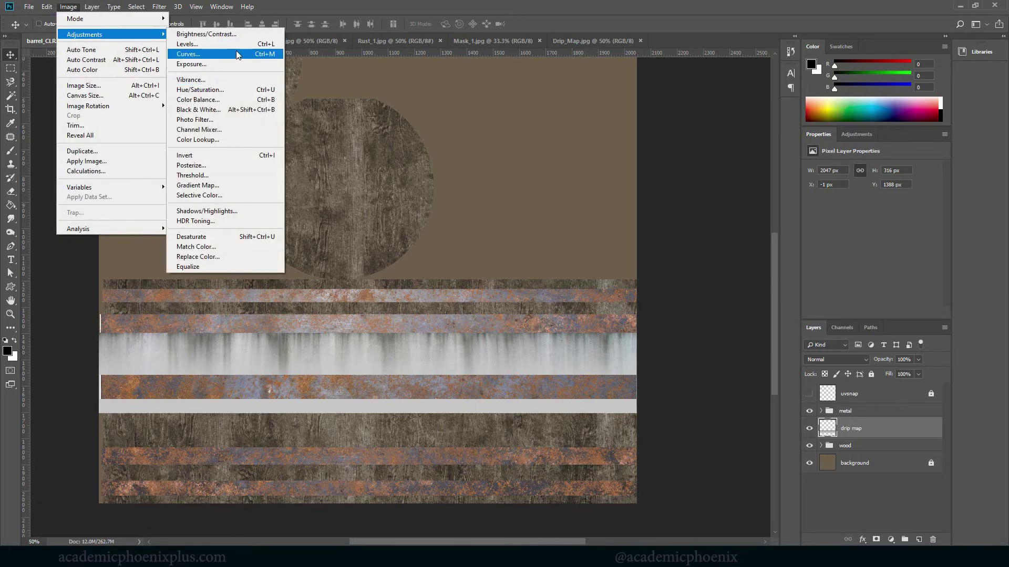
{"action": "left_click", "coordinate": [189, 44]}
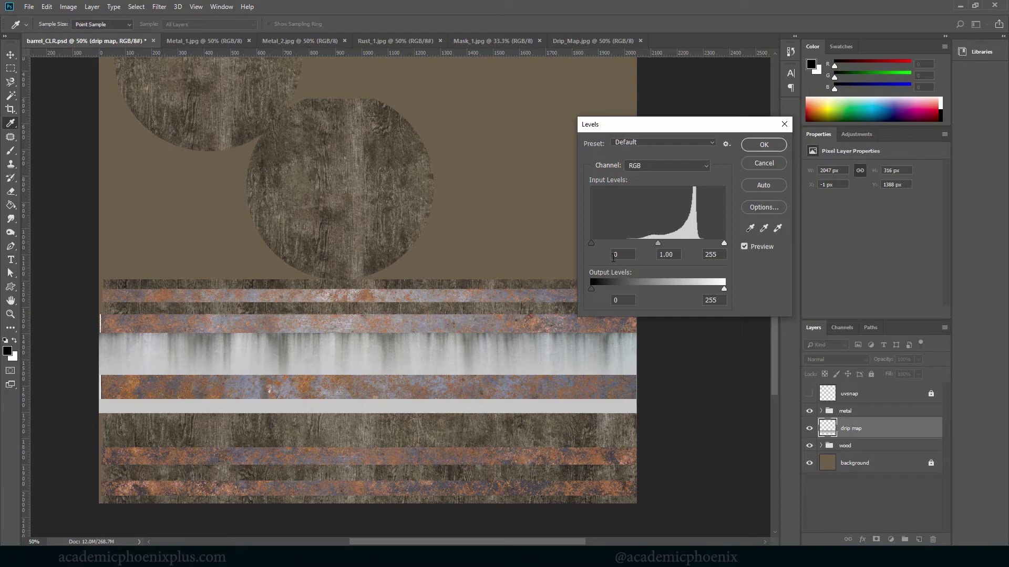
{"action": "left_click_drag", "start_coordinate": [591, 242], "coordinate": [616, 244]}
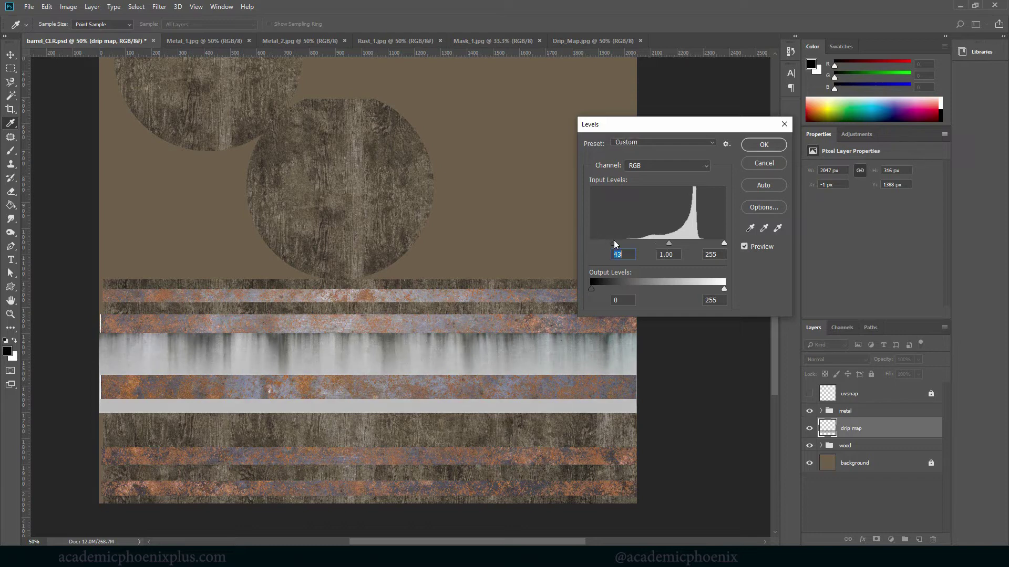
{"action": "left_click_drag", "start_coordinate": [723, 244], "coordinate": [699, 243]}
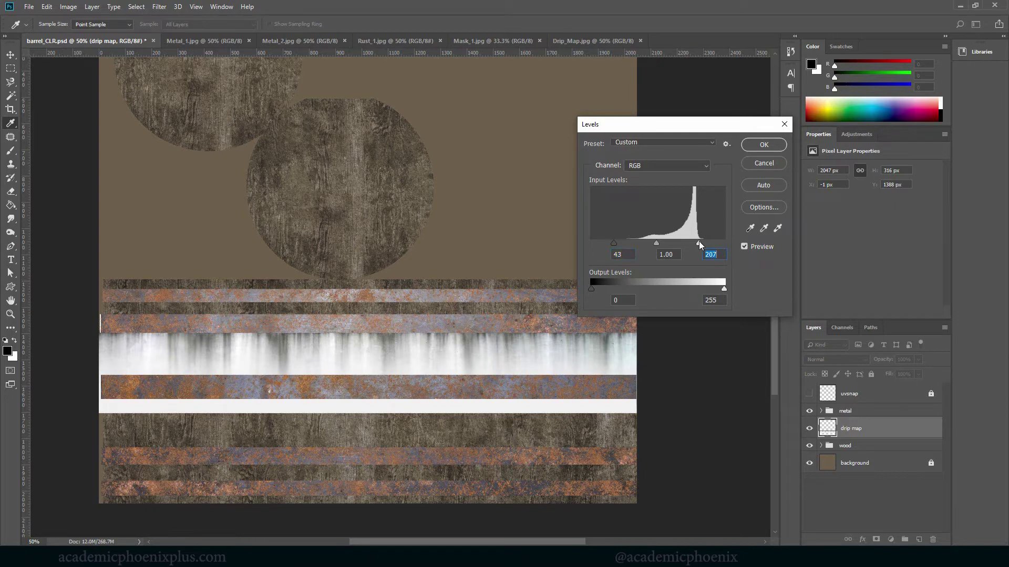
{"action": "left_click_drag", "start_coordinate": [614, 244], "coordinate": [635, 240]}
{"action": "left_click_drag", "start_coordinate": [699, 243], "coordinate": [704, 242]}
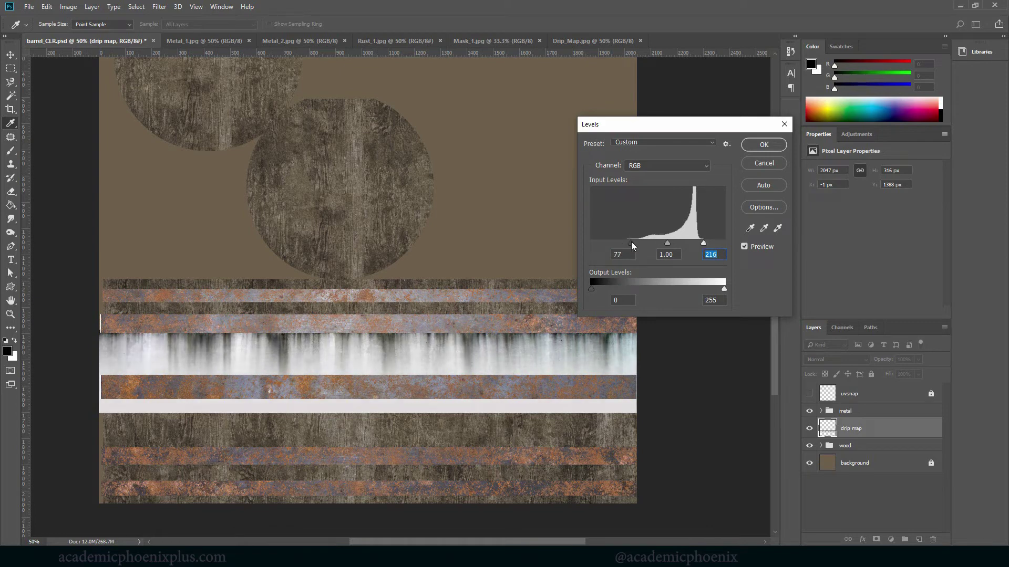
{"action": "left_click", "coordinate": [767, 146]}
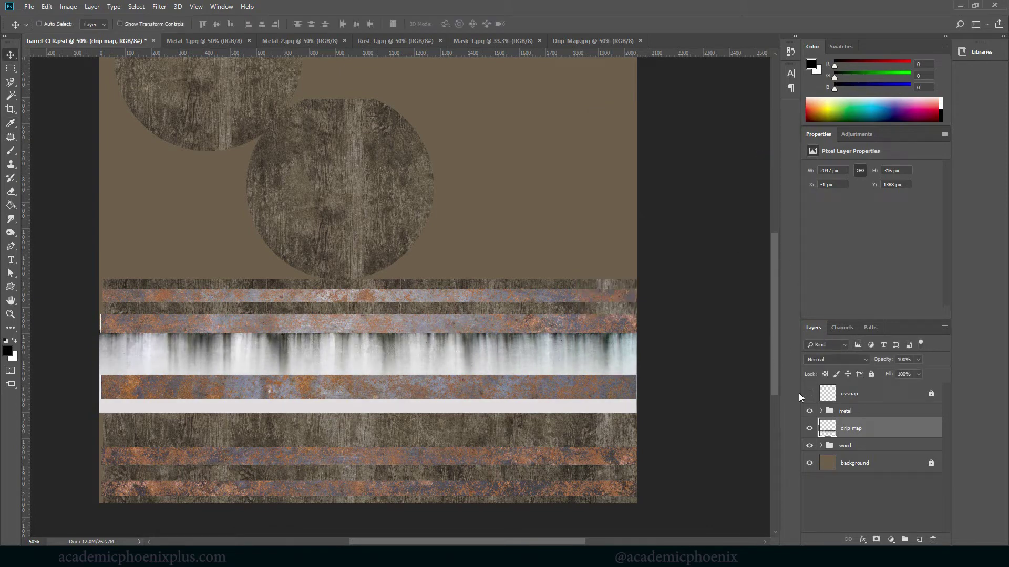
Step: Change the drip map layer's blend mode from Normal to Multiply
{"action": "left_click", "coordinate": [828, 360]}
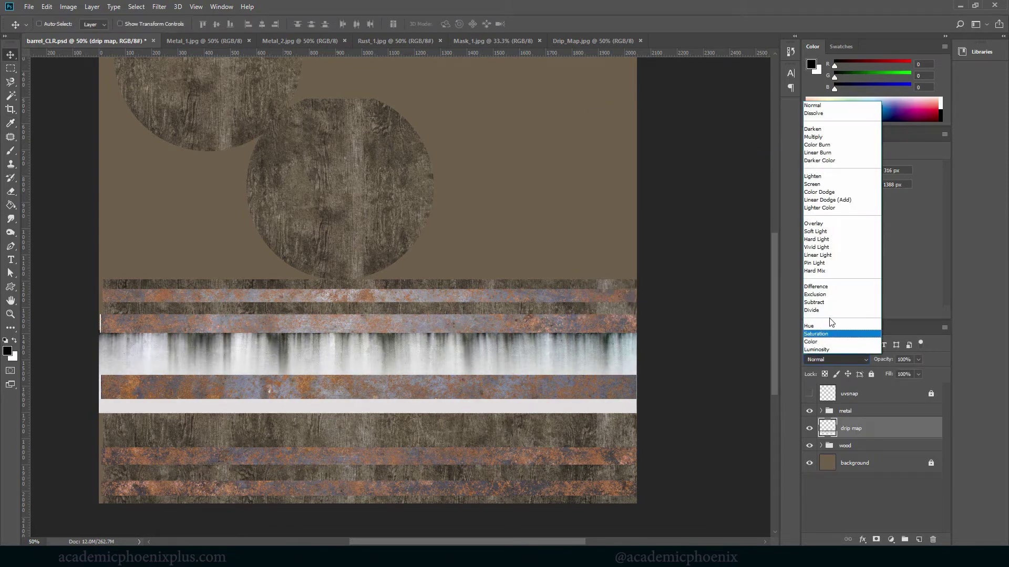
{"action": "left_click", "coordinate": [815, 137]}
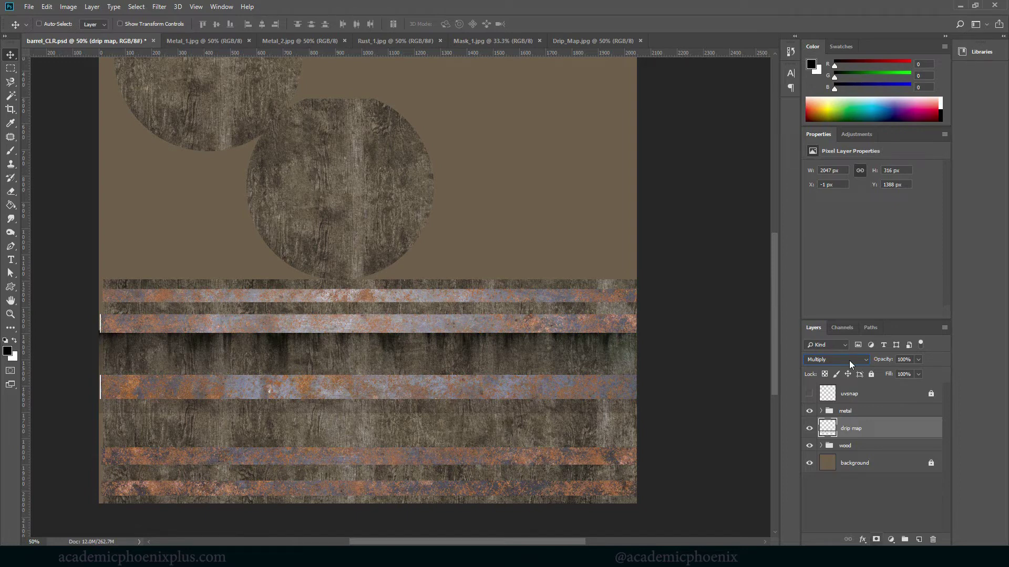
Step: Add a layer mask to drip map and paint black with a Soft Round brush over its right end
{"action": "left_click", "coordinate": [876, 539]}
{"action": "left_click", "coordinate": [11, 150]}
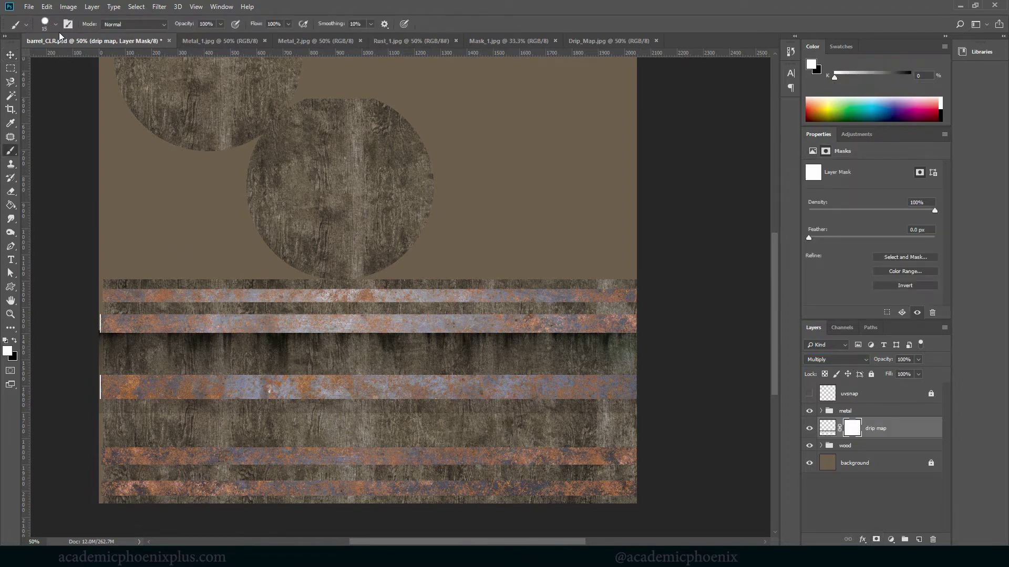
{"action": "left_click", "coordinate": [57, 25]}
{"action": "left_click", "coordinate": [57, 141]}
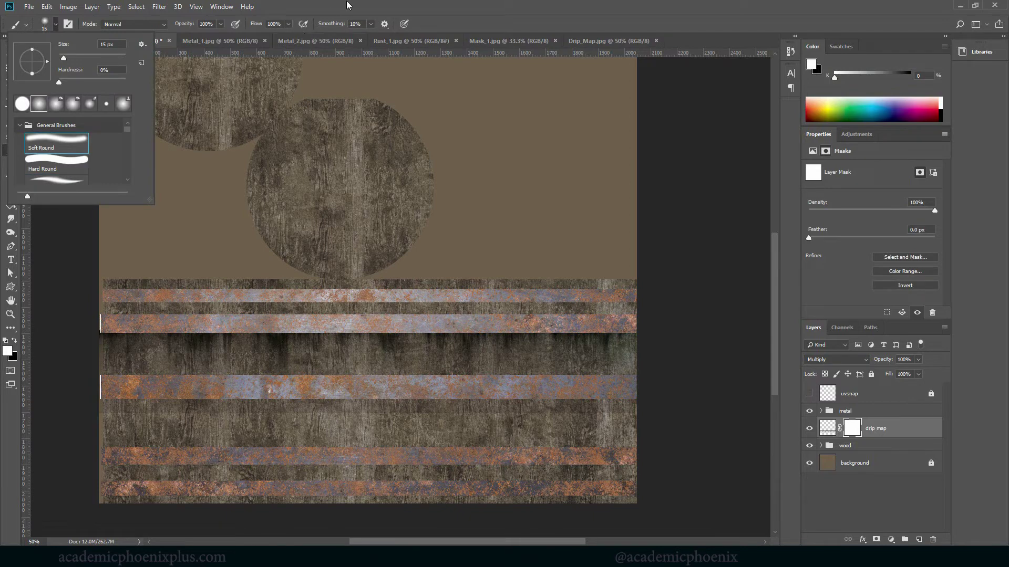
{"action": "left_click", "coordinate": [375, 412]}
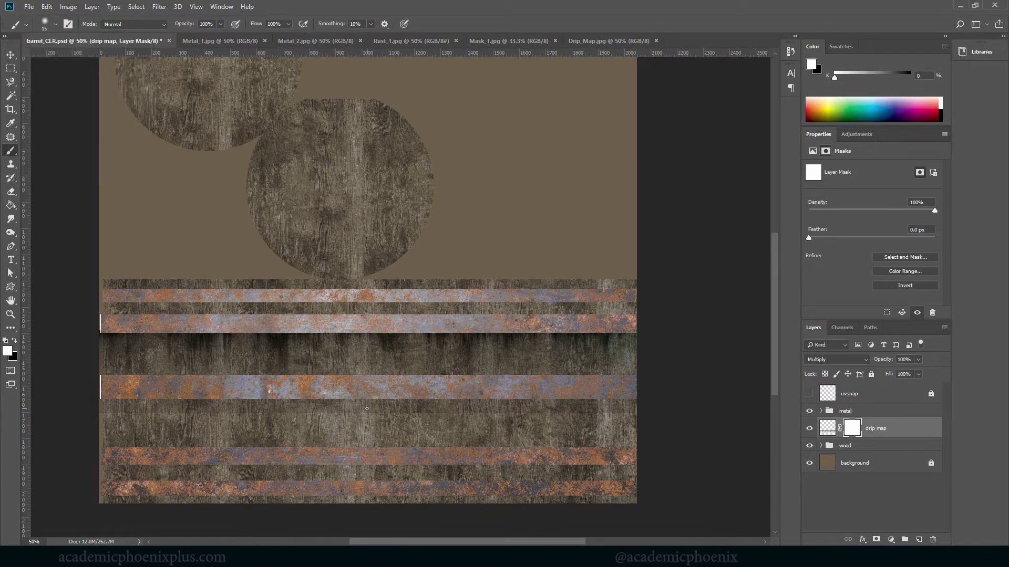
{"action": "key", "text": "bracketright"}
{"action": "key", "text": "bracketright"}
{"action": "key", "text": "bracketright"}
{"action": "key", "text": "bracketright"}
{"action": "key", "text": "bracketright"}
{"action": "key", "text": "bracketright"}
{"action": "key", "text": "bracketright"}
{"action": "key", "text": "bracketright"}
{"action": "key", "text": "bracketright"}
{"action": "key", "text": "bracketright"}
{"action": "key", "text": "bracketright"}
{"action": "key", "text": "bracketright"}
{"action": "key", "text": "bracketright"}
{"action": "key", "text": "bracketright"}
{"action": "key", "text": "x"}
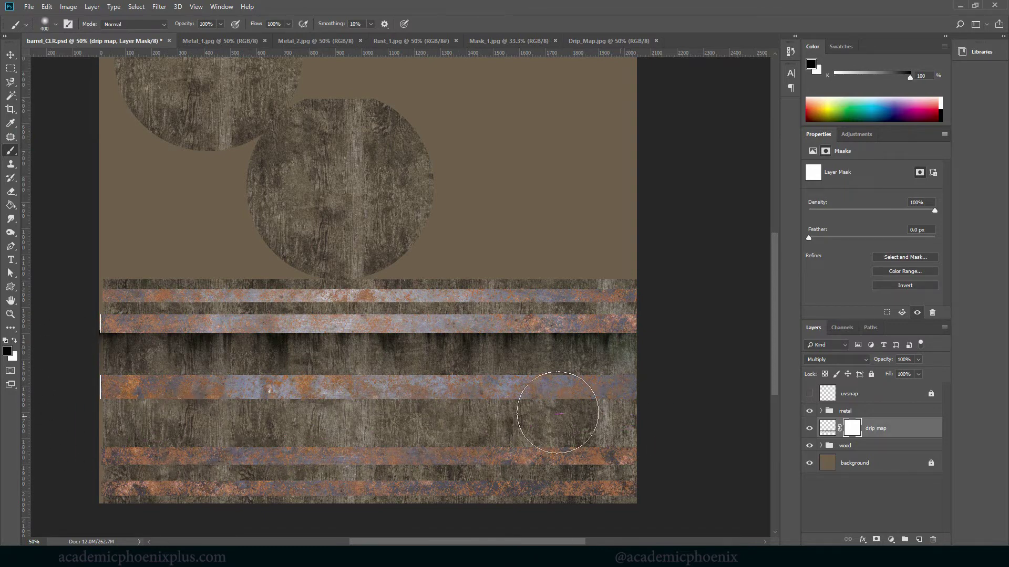
{"action": "left_click_drag", "start_coordinate": [213, 420], "coordinate": [90, 417]}
Step: Set the drip map layer's opacity to 85%
{"action": "left_click", "coordinate": [904, 433]}
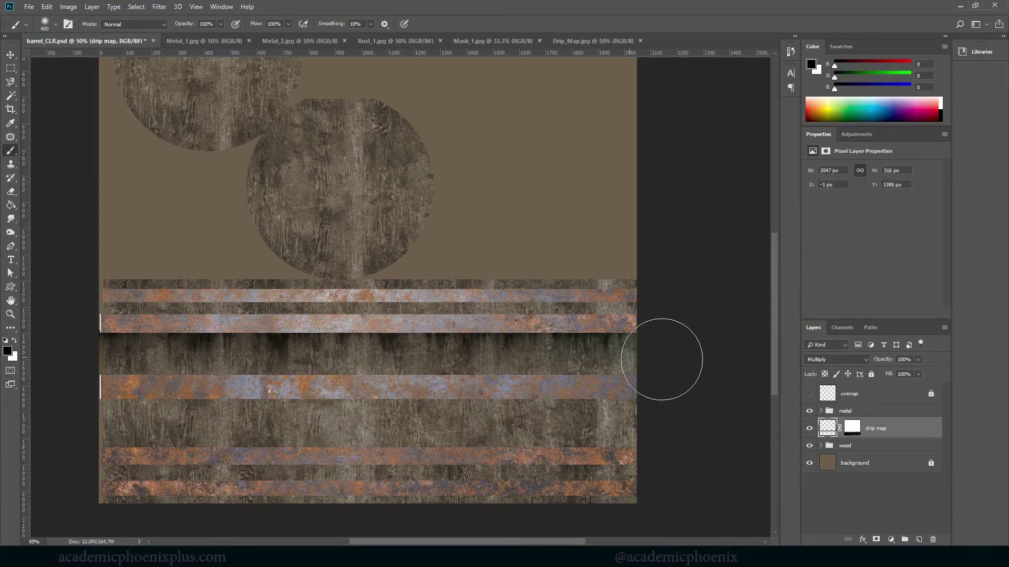
{"action": "left_click", "coordinate": [911, 345]}
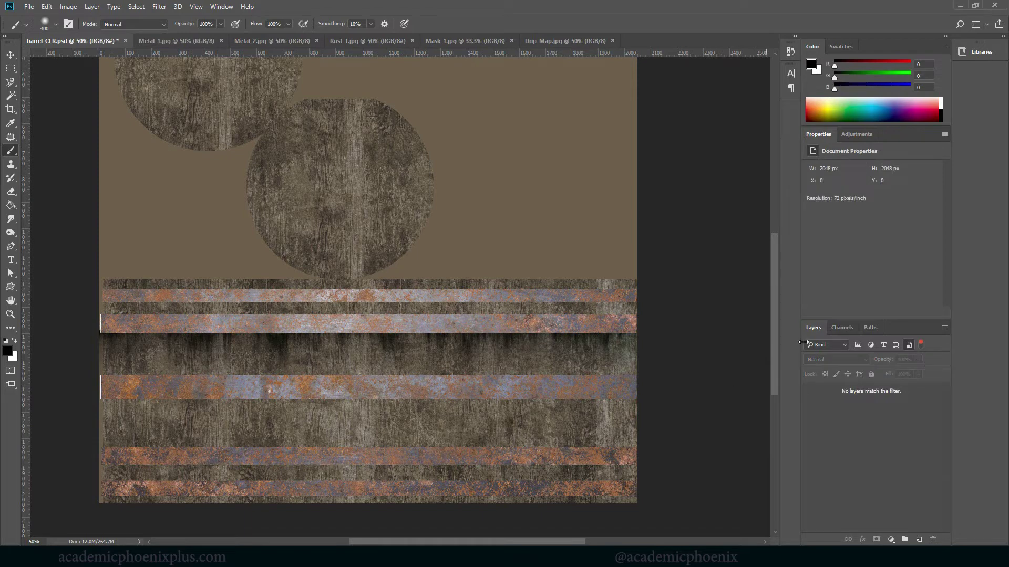
{"action": "left_click", "coordinate": [921, 345]}
{"action": "left_click", "coordinate": [917, 359]}
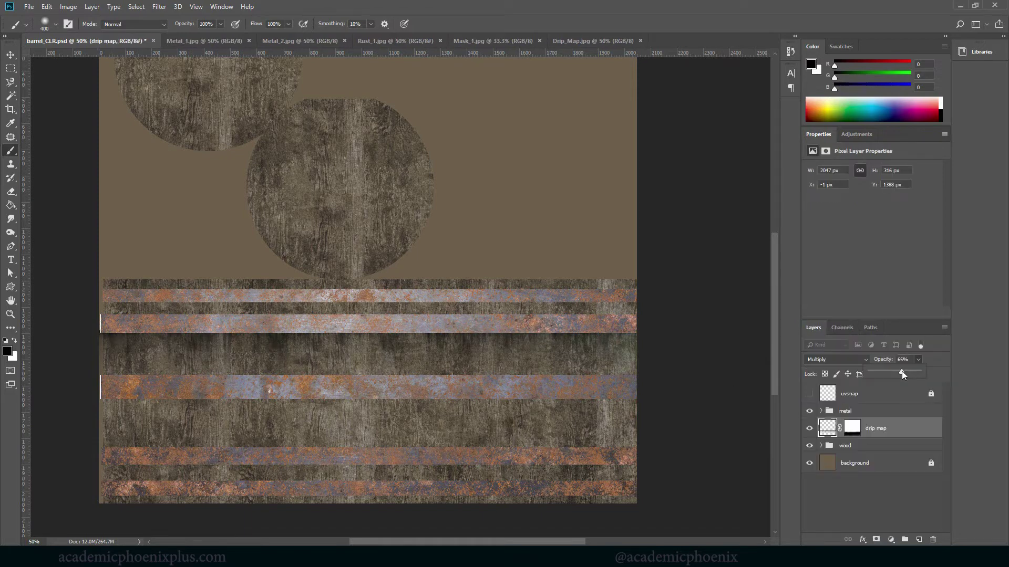
{"action": "left_click", "coordinate": [897, 429]}
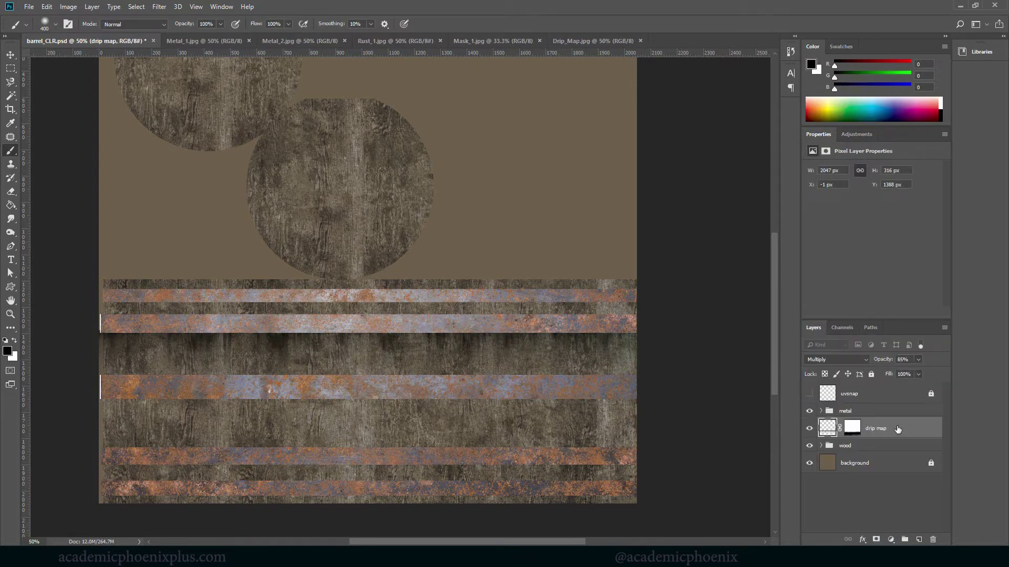
Step: Duplicate the drip map, move the copy down over the lower wood, and flip it horizontally
{"action": "key", "text": "ctrl+j"}
{"action": "key", "text": "v"}
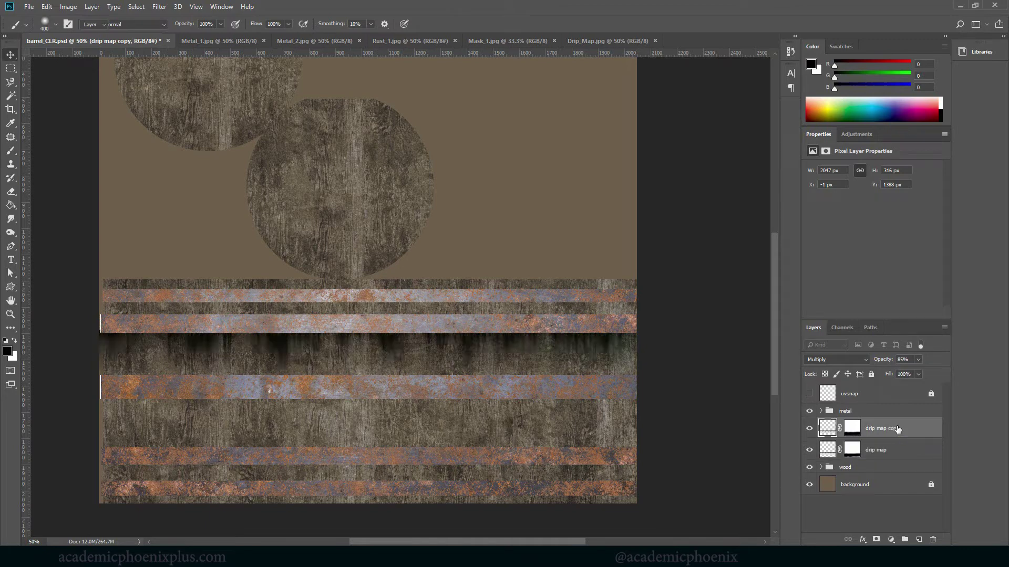
{"action": "left_click_drag", "start_coordinate": [451, 345], "coordinate": [457, 416]}
{"action": "key", "text": "ctrl+t"}
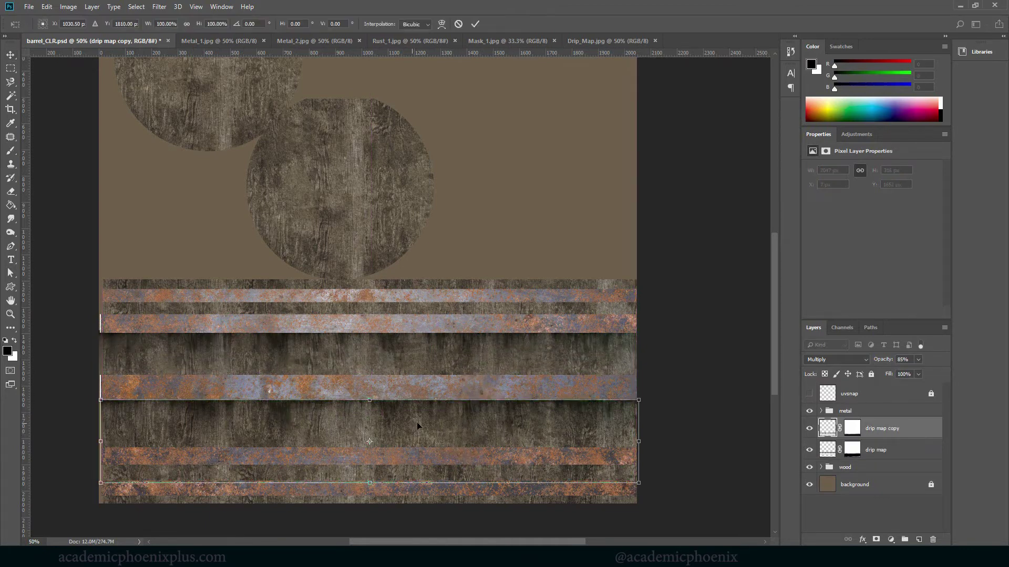
{"action": "right_click", "coordinate": [419, 424]}
{"action": "left_click", "coordinate": [455, 408]}
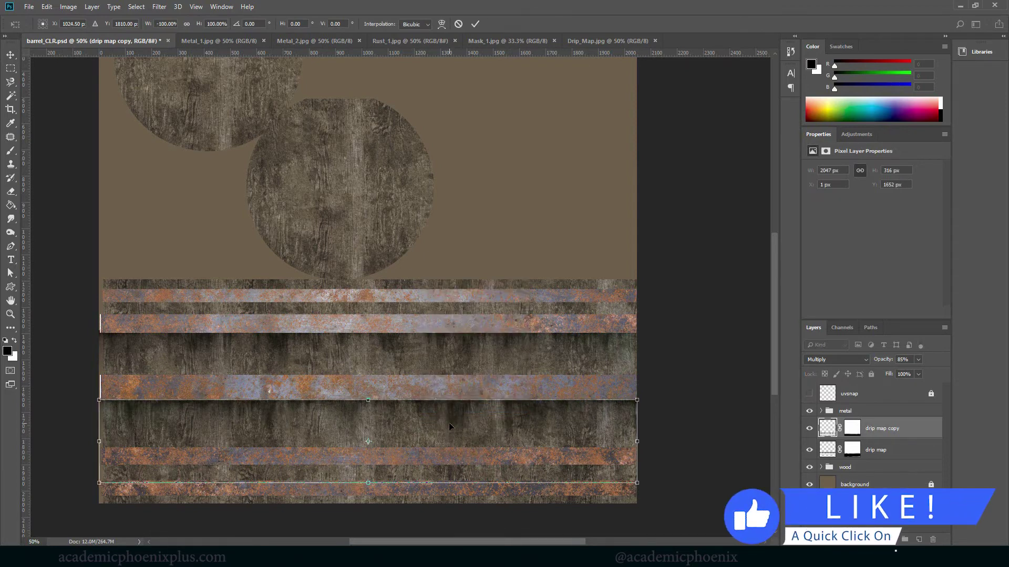
{"action": "key", "text": "Return"}
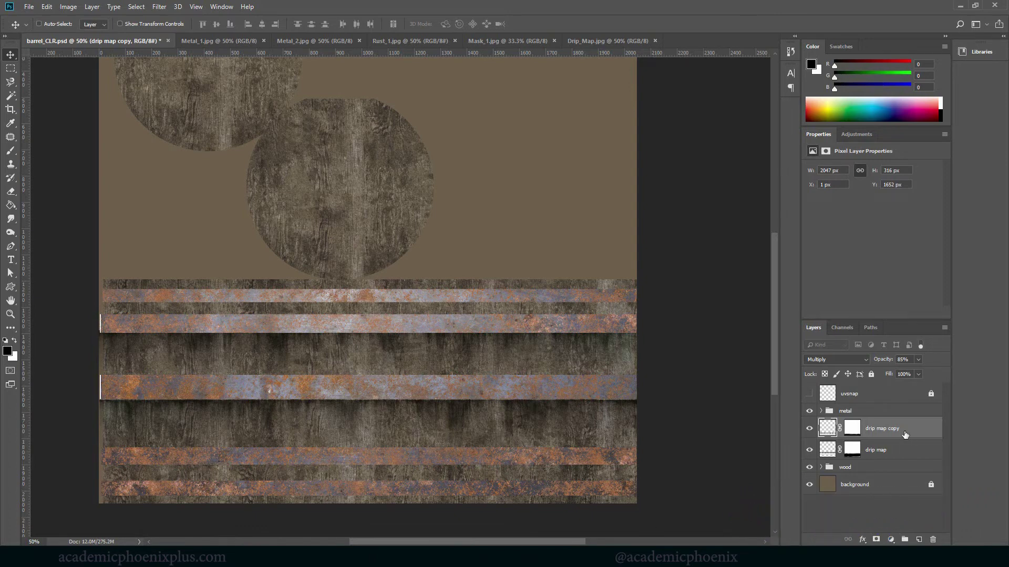
Step: Add another drip copy further down along the band and merge it down, preserving the mask
{"action": "key", "text": "ctrl+j"}
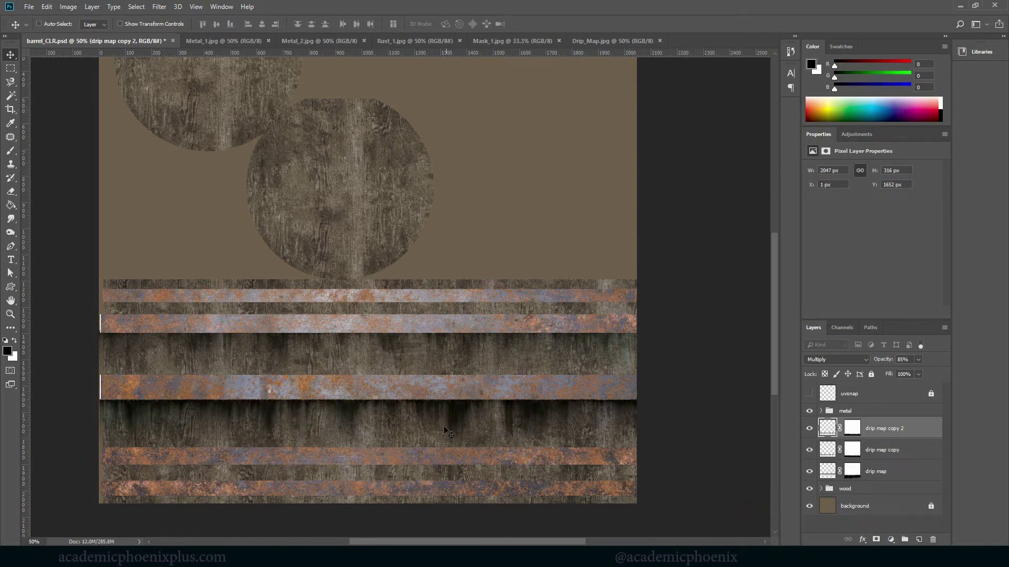
{"action": "left_click_drag", "start_coordinate": [439, 429], "coordinate": [296, 477]}
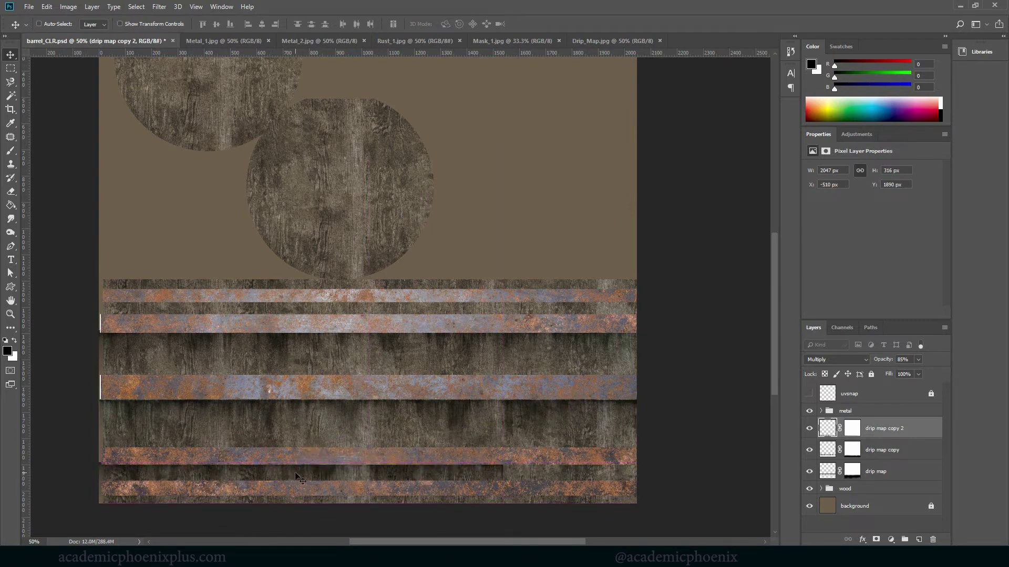
{"action": "key", "text": "ctrl"}
{"action": "key", "text": "ctrl+j"}
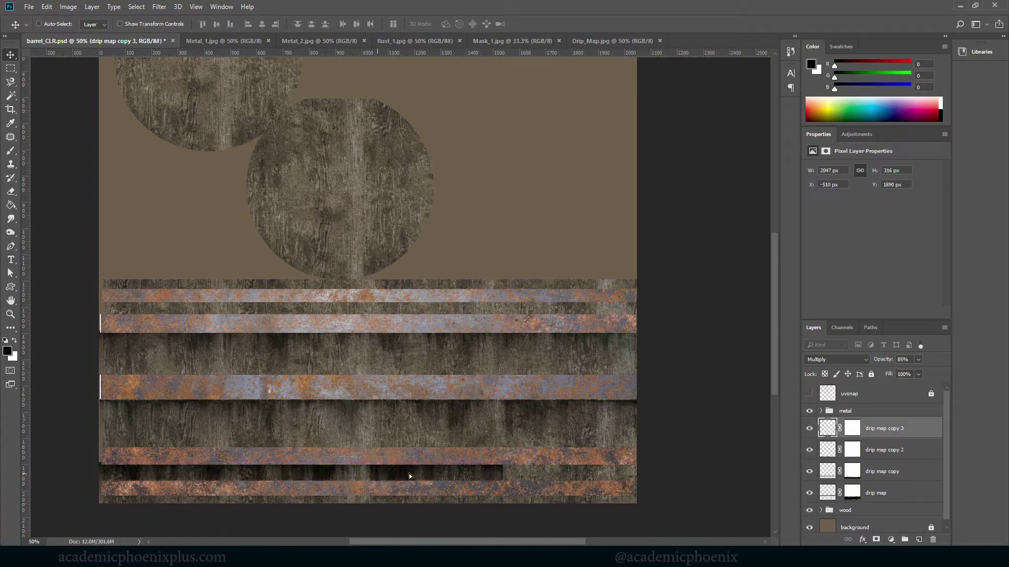
{"action": "scroll", "coordinate": [767, 447], "scroll_direction": "right", "scroll_amount": 1}
{"action": "left_click_drag", "start_coordinate": [536, 484], "coordinate": [625, 474]}
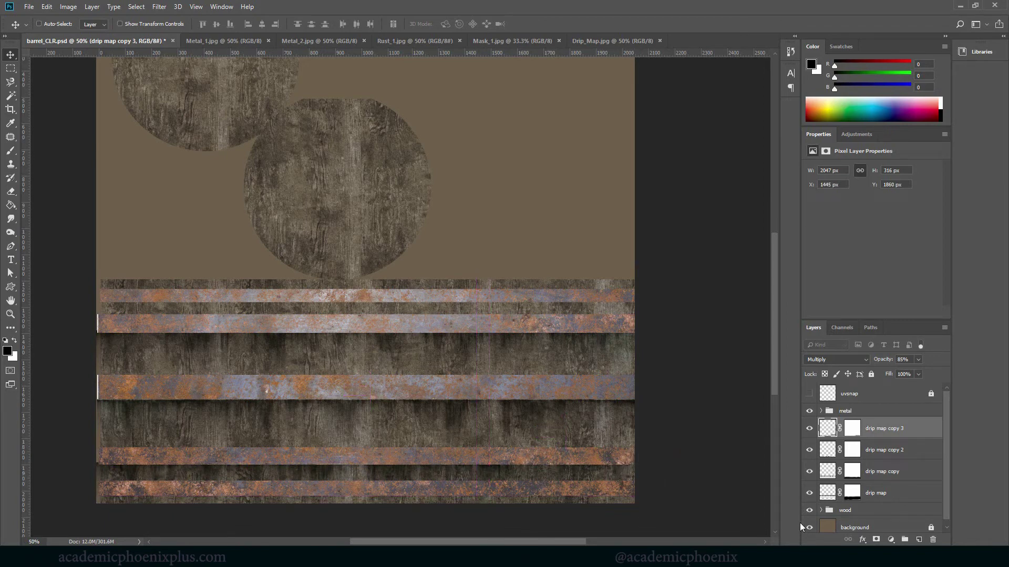
{"action": "key", "text": "ctrl+e"}
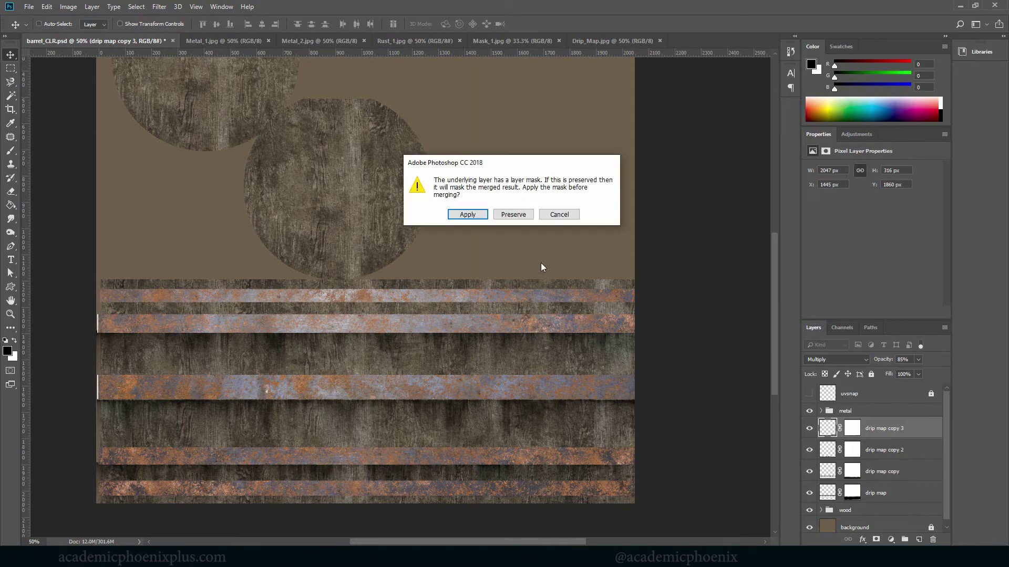
{"action": "left_click", "coordinate": [513, 215]}
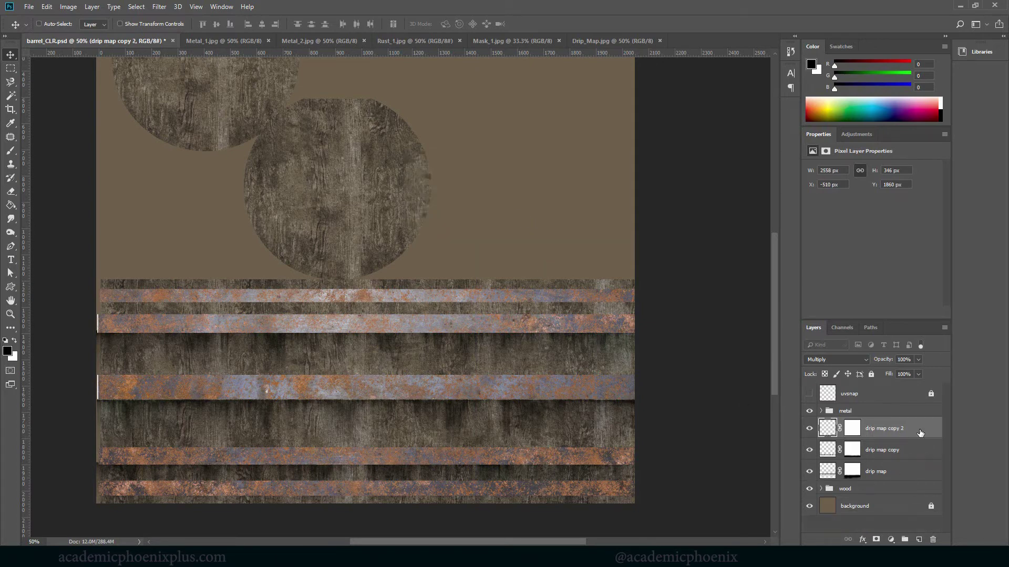
Step: Resize the merged drip layer's height to fit under its metal band
{"action": "key", "text": "ctrl+t"}
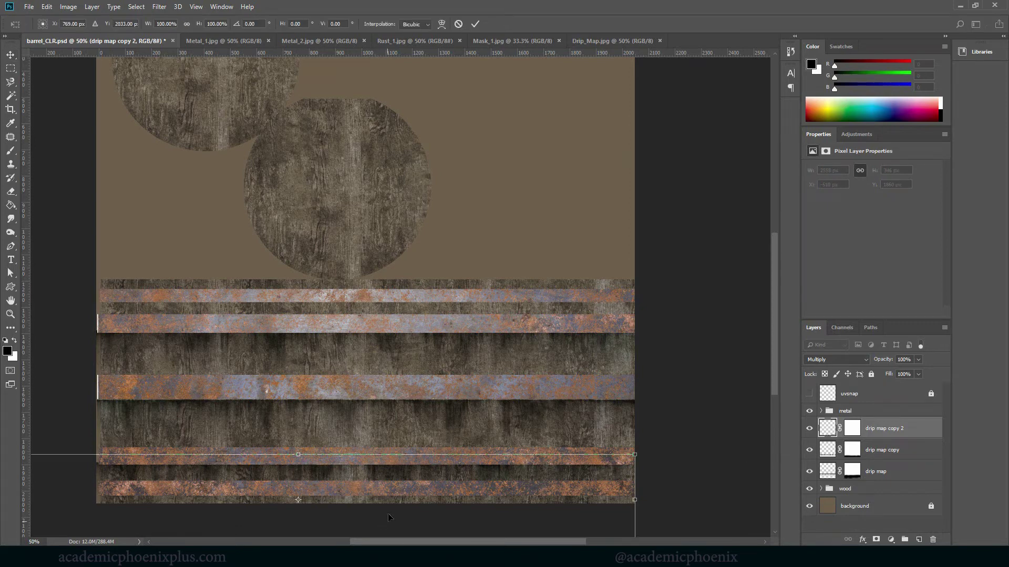
{"action": "mouse_move", "coordinate": [336, 465]}
{"action": "left_mouse_down"}
{"action": "mouse_move", "coordinate": [336, 493]}
{"action": "mouse_move", "coordinate": [337, 481]}
{"action": "left_mouse_up"}
{"action": "left_click_drag", "start_coordinate": [295, 521], "coordinate": [304, 525]}
{"action": "key", "text": "Return"}
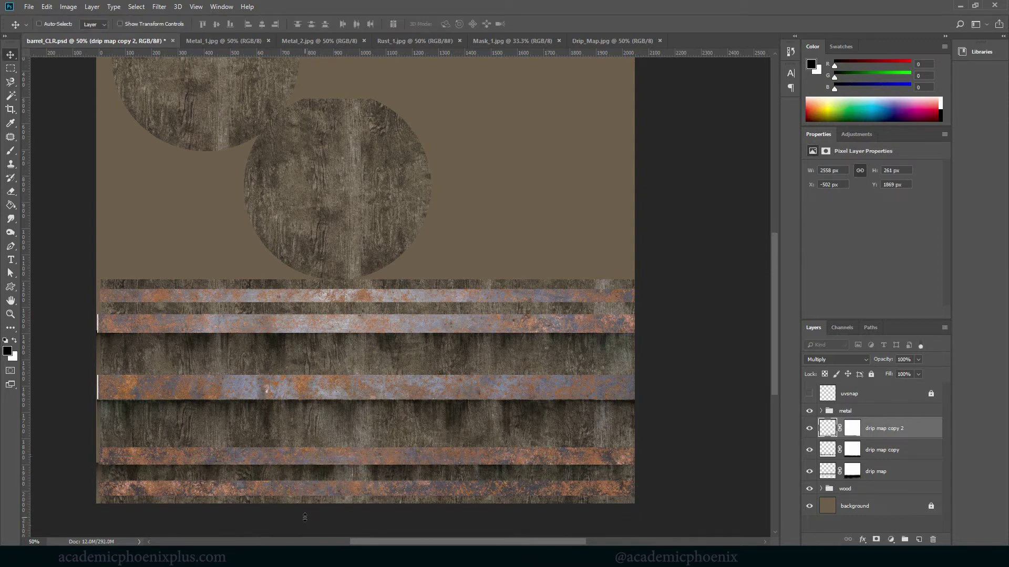
Step: Duplicate the drip strip up onto a higher band, save barrel_CLR, and return to Maya
{"action": "key", "text": "ctrl+j"}
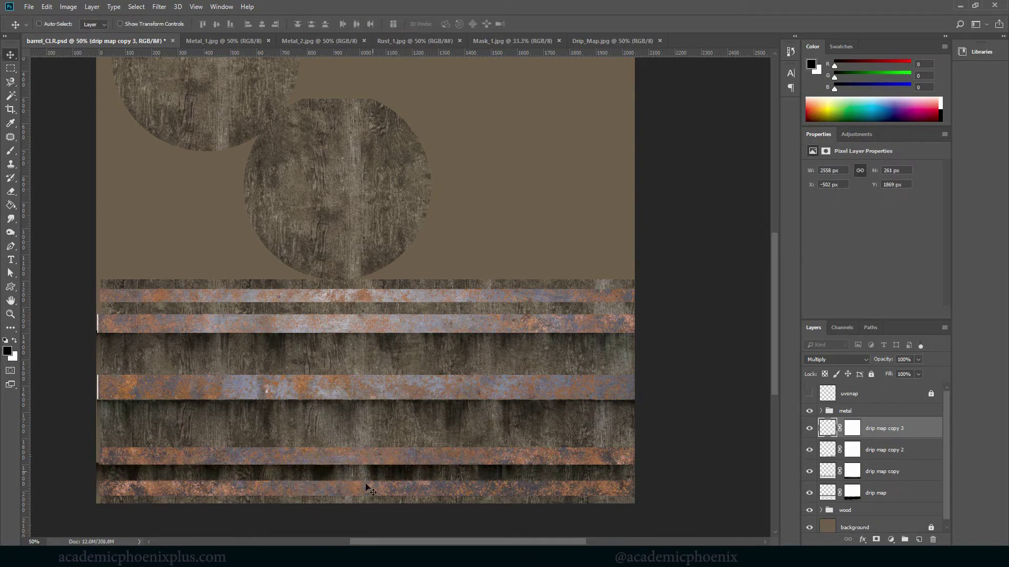
{"action": "left_click_drag", "start_coordinate": [371, 490], "coordinate": [330, 311]}
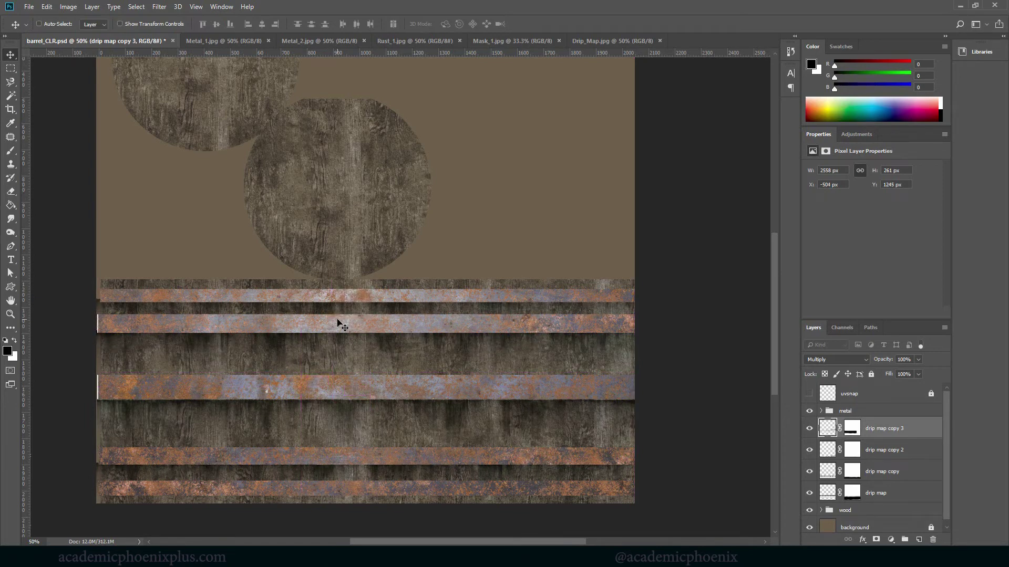
{"action": "key", "text": "shift+Left"}
{"action": "key", "text": "shift+Left"}
{"action": "key", "text": "shift+Left"}
{"action": "key", "text": "shift+Left"}
{"action": "key", "text": "shift+Left"}
{"action": "key", "text": "shift+Left"}
{"action": "key", "text": "Left"}
{"action": "key", "text": "Left"}
{"action": "key", "text": "Left"}
{"action": "key", "text": "Left"}
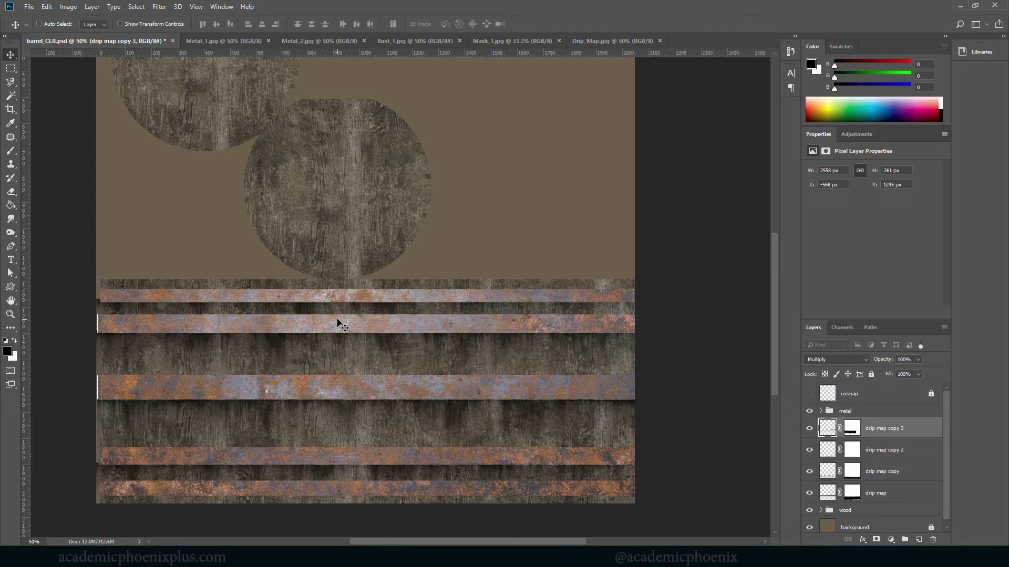
{"action": "key", "text": "ctrl"}
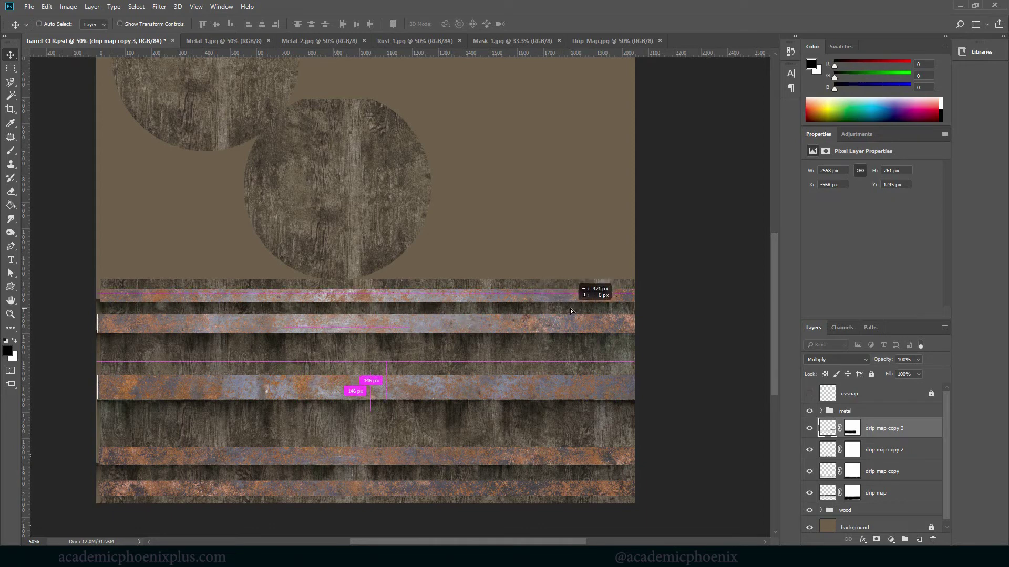
{"action": "key", "text": "ctrl+alt+z"}
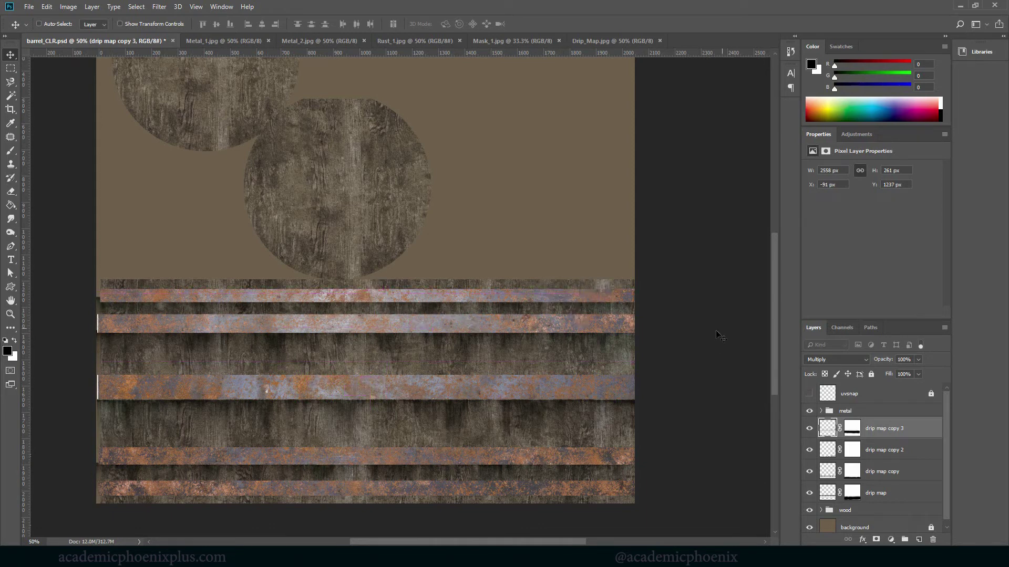
{"action": "key", "text": "ctrl+s"}
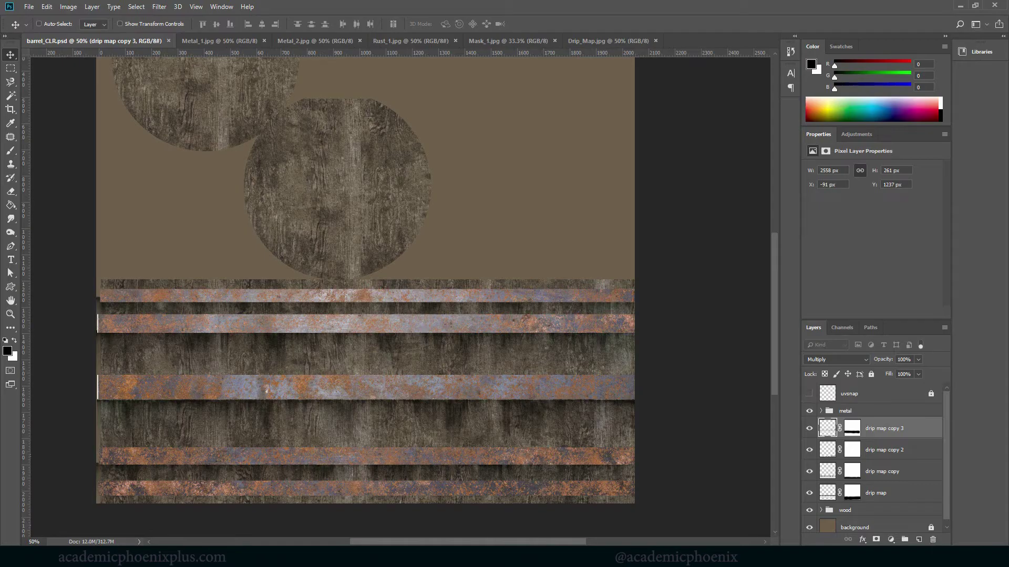
{"action": "left_click", "coordinate": [476, 511]}
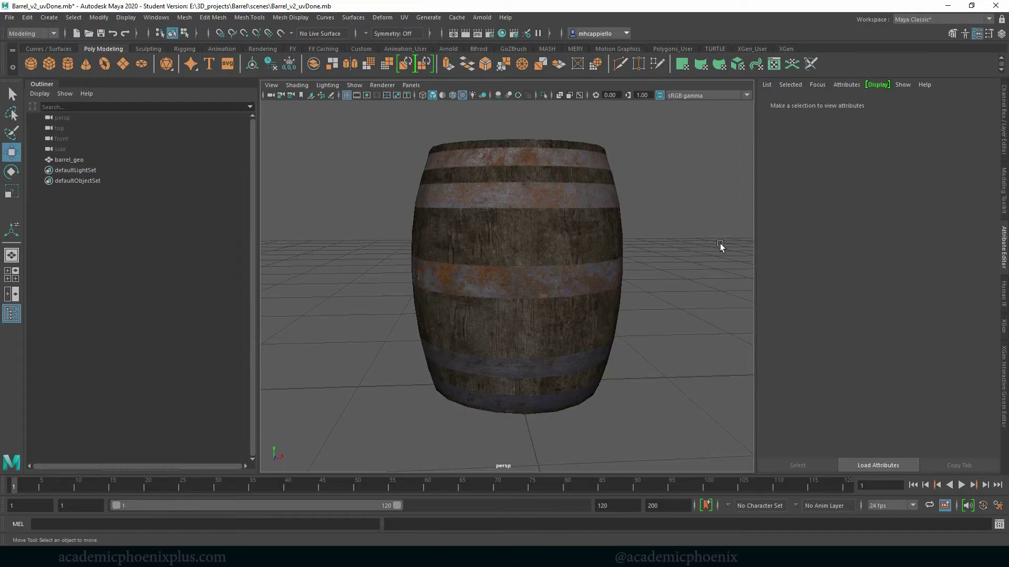
Step: Reload barrel_geo's file texture in Maya and orbit to check the refreshed rusty bands
{"action": "left_click", "coordinate": [576, 239]}
{"action": "left_click", "coordinate": [975, 237]}
{"action": "left_click", "coordinate": [865, 264]}
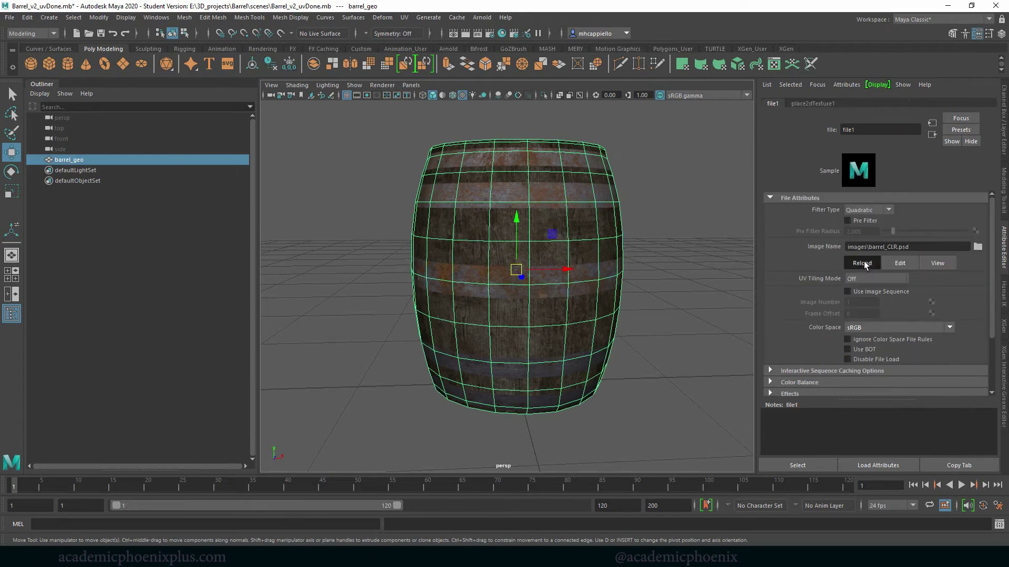
{"action": "left_click", "coordinate": [654, 269]}
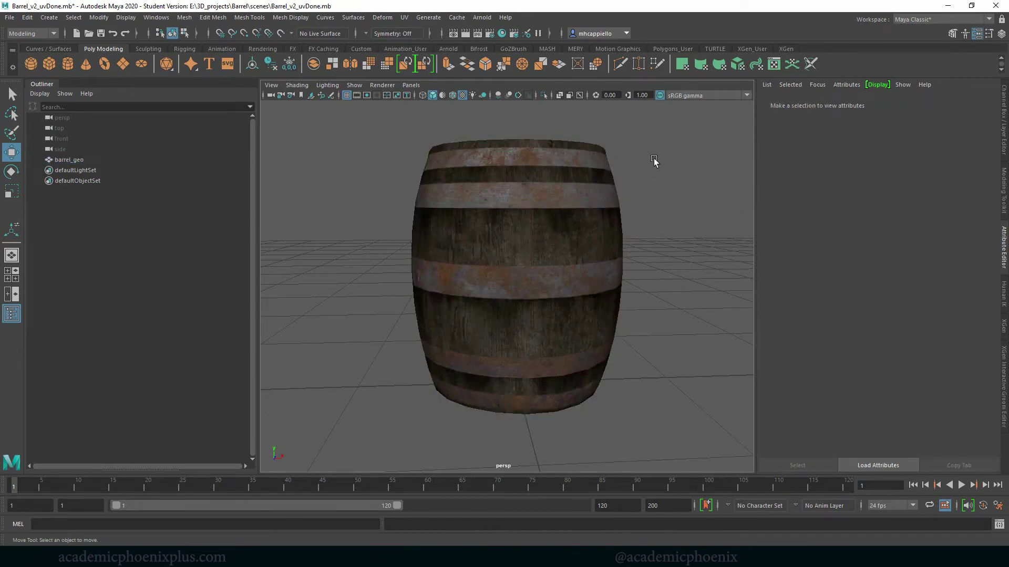
{"action": "scroll", "coordinate": [578, 239], "scroll_direction": "down", "scroll_amount": 3}
{"action": "left_click_drag", "start_coordinate": [511, 235], "coordinate": [592, 310]}
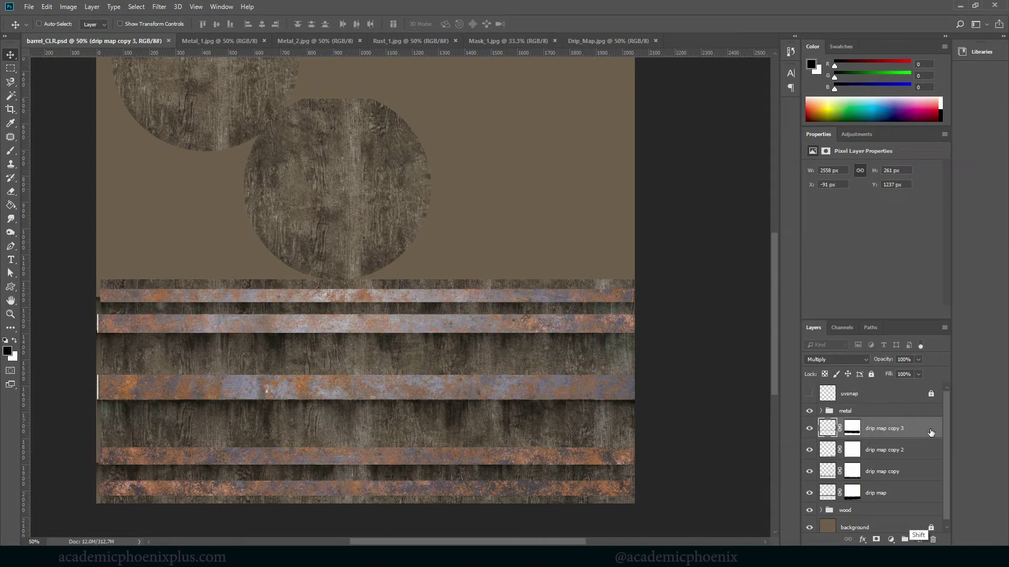
Step: Group the four drip map layers and name the group drip grp
{"action": "left_click", "coordinate": [905, 495], "text": "shift"}
{"action": "left_click_drag", "start_coordinate": [905, 494], "coordinate": [905, 539]}
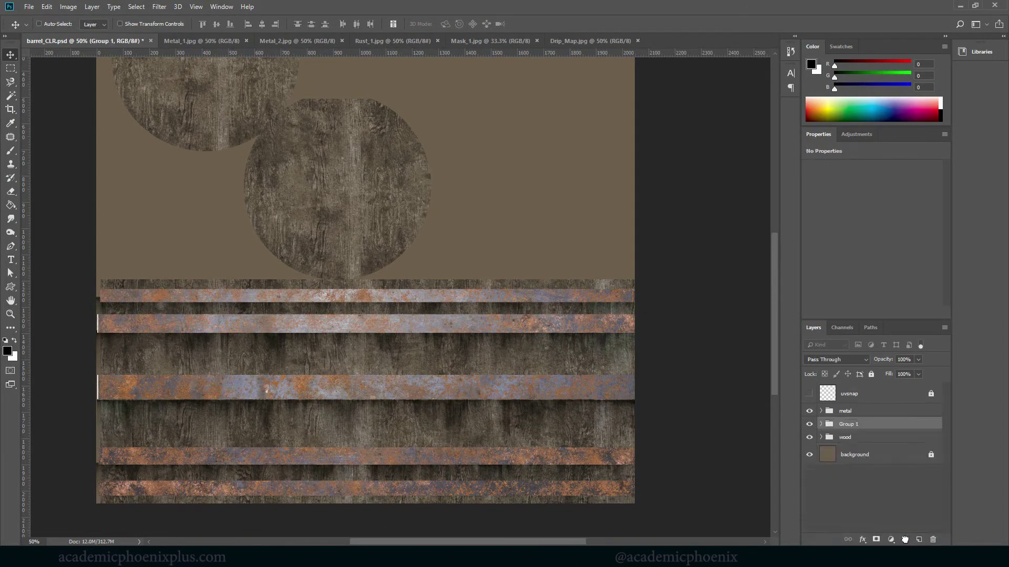
{"action": "double_click", "coordinate": [851, 424]}
{"action": "type", "text": "drip grp"}
{"action": "key", "text": "Return"}
Step: On a new layer, fill a thin vertical strip down the barrel side with black
{"action": "left_click", "coordinate": [918, 539]}
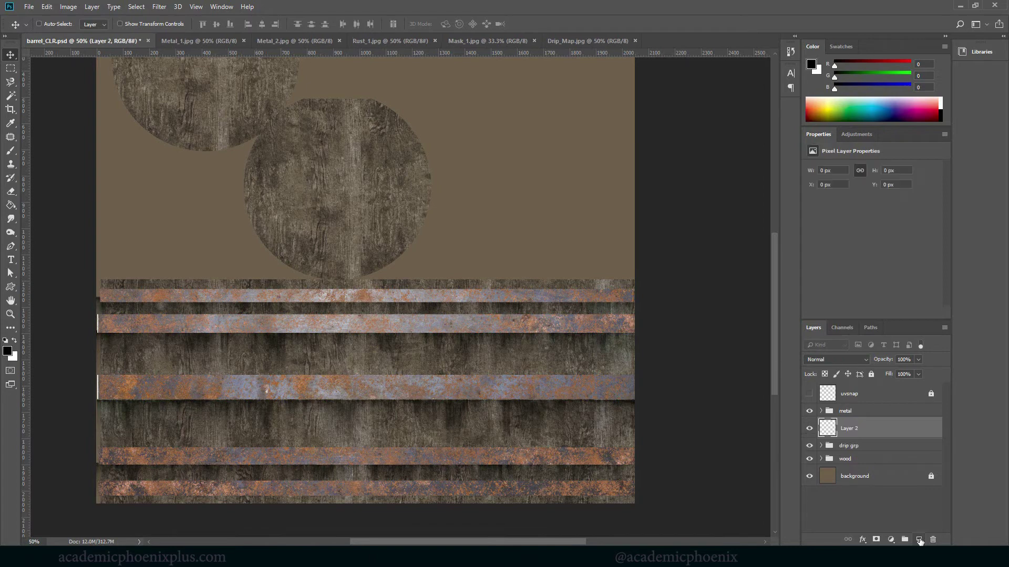
{"action": "key", "text": "m"}
{"action": "left_click_drag", "start_coordinate": [123, 275], "coordinate": [125, 518]}
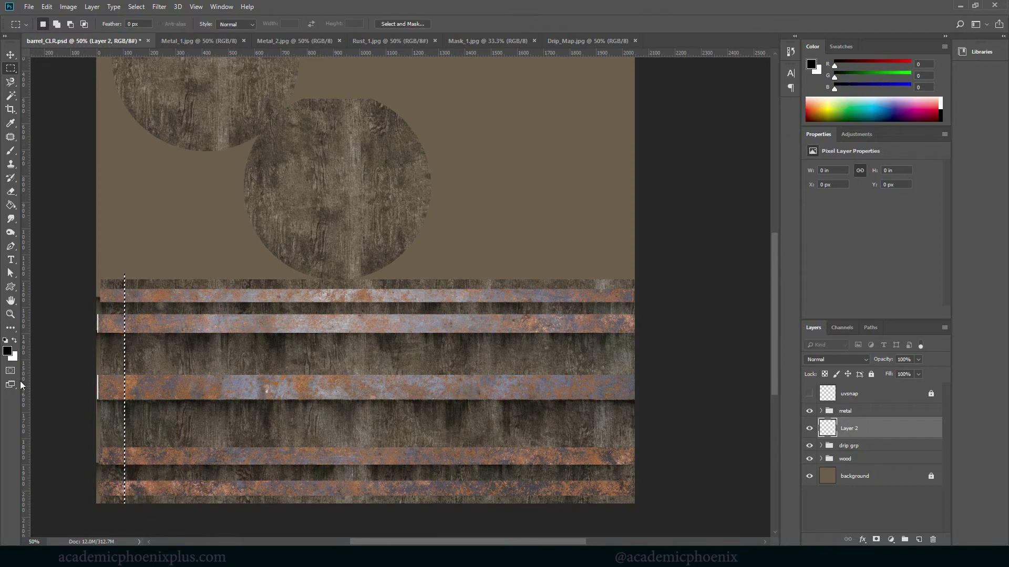
{"action": "key", "text": "shift+BackSpace"}
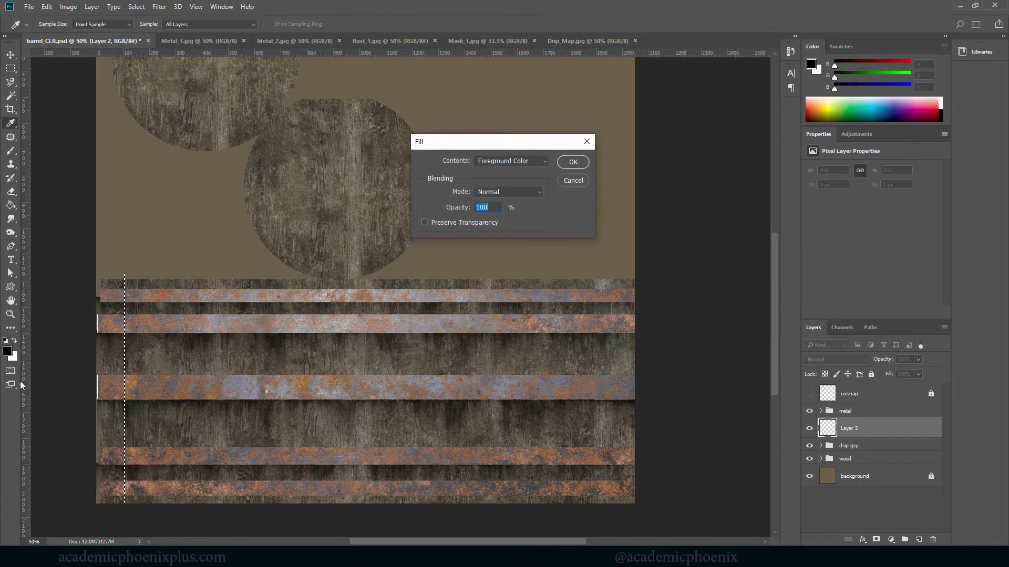
{"action": "left_click", "coordinate": [572, 162]}
{"action": "key", "text": "ctrl+d"}
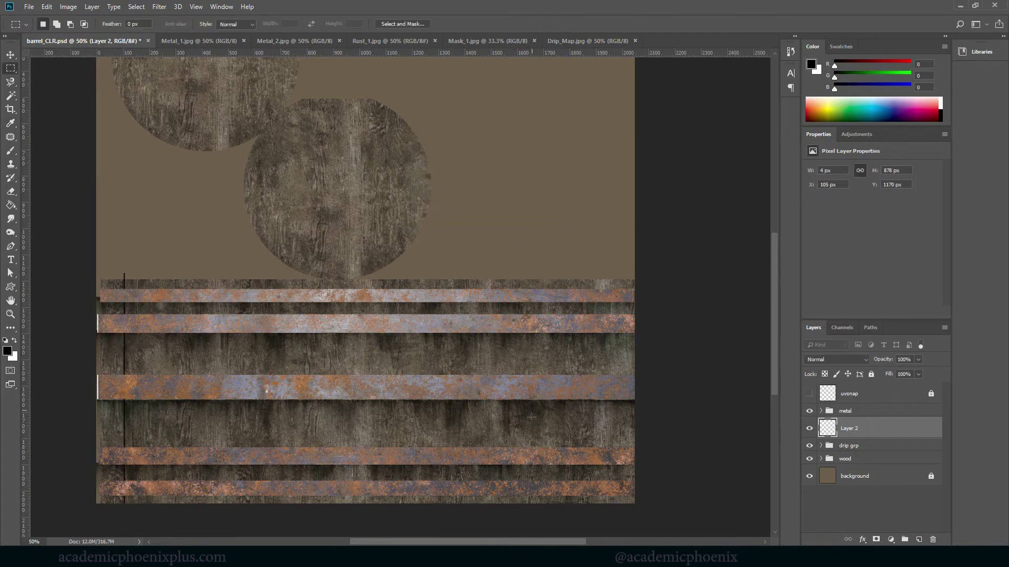
Step: Name the black stroke layer 'line' and duplicate it as line copy
{"action": "key", "text": "ctrl+t"}
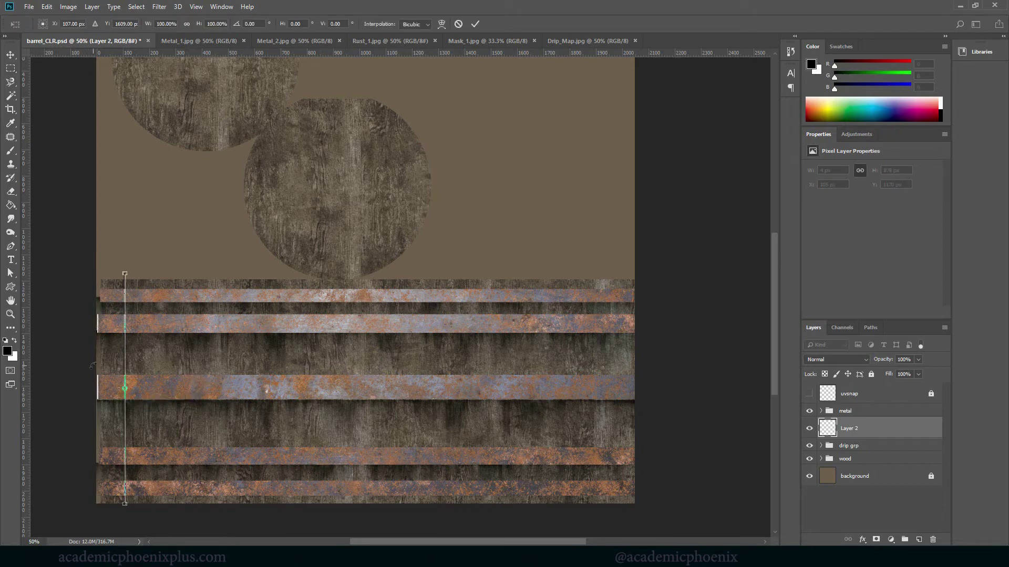
{"action": "key", "text": "Return"}
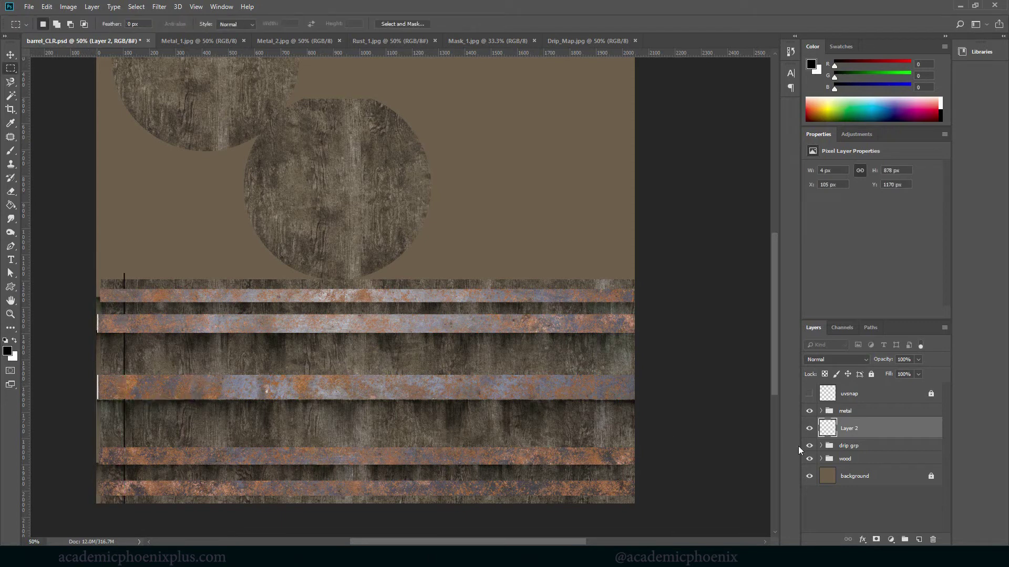
{"action": "double_click", "coordinate": [849, 428]}
{"action": "key", "text": "Return"}
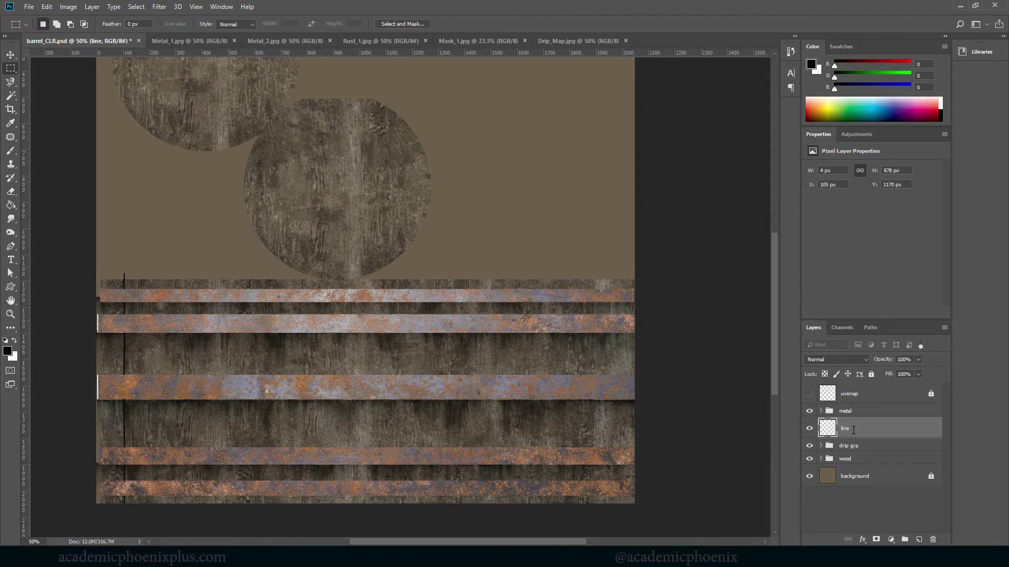
{"action": "key", "text": "ctrl+j"}
Step: Copy the line rightward into several plank seams, then merge the six line layers
{"action": "key", "text": "v"}
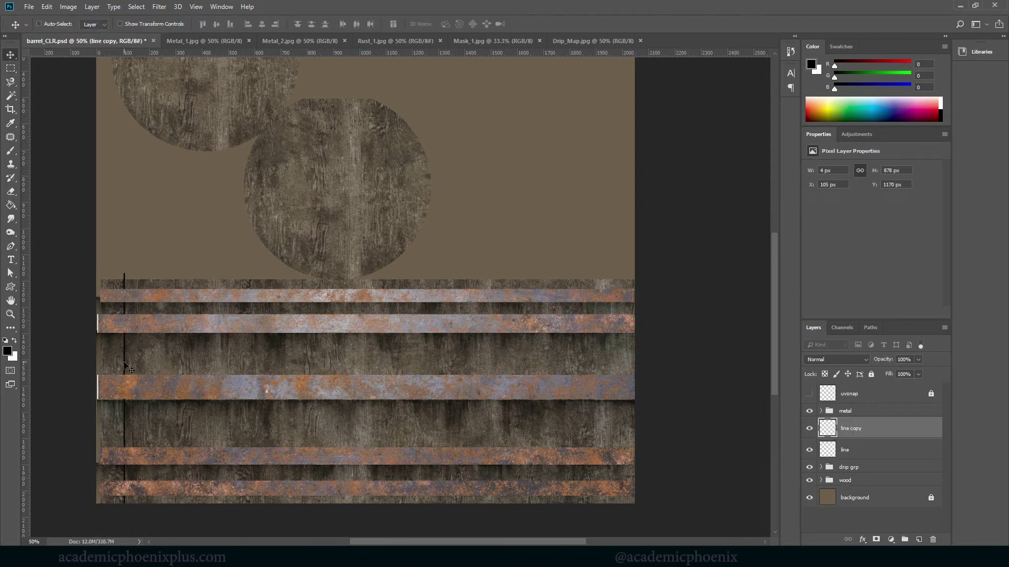
{"action": "left_click_drag", "start_coordinate": [126, 361], "coordinate": [172, 364]}
{"action": "left_click_drag", "start_coordinate": [172, 364], "coordinate": [217, 358]}
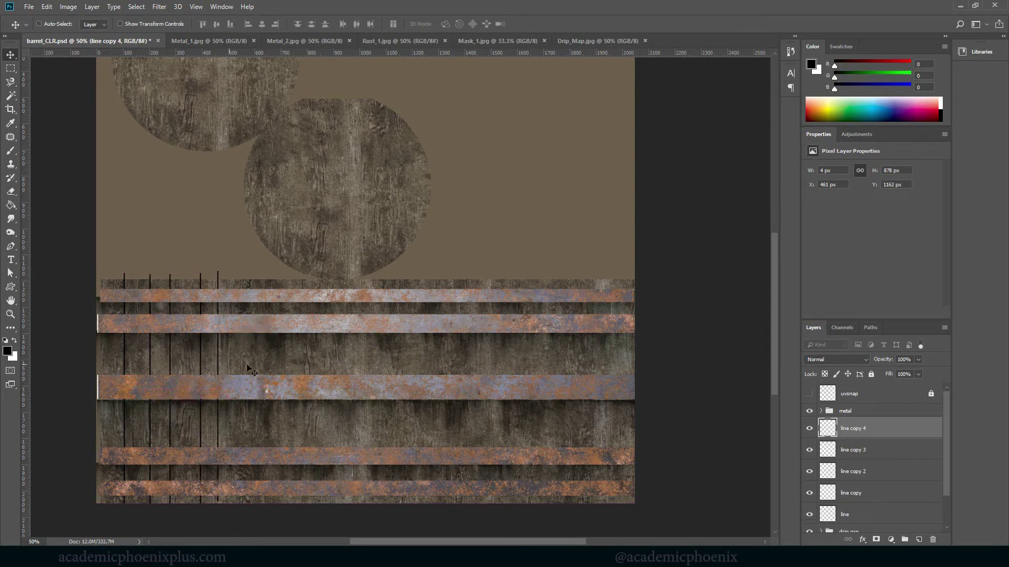
{"action": "key", "text": "ctrl+j"}
{"action": "left_click_drag", "start_coordinate": [234, 387], "coordinate": [248, 368]}
{"action": "scroll", "coordinate": [946, 481], "scroll_direction": "down", "scroll_amount": 1}
{"action": "left_click", "coordinate": [894, 511], "text": "shift"}
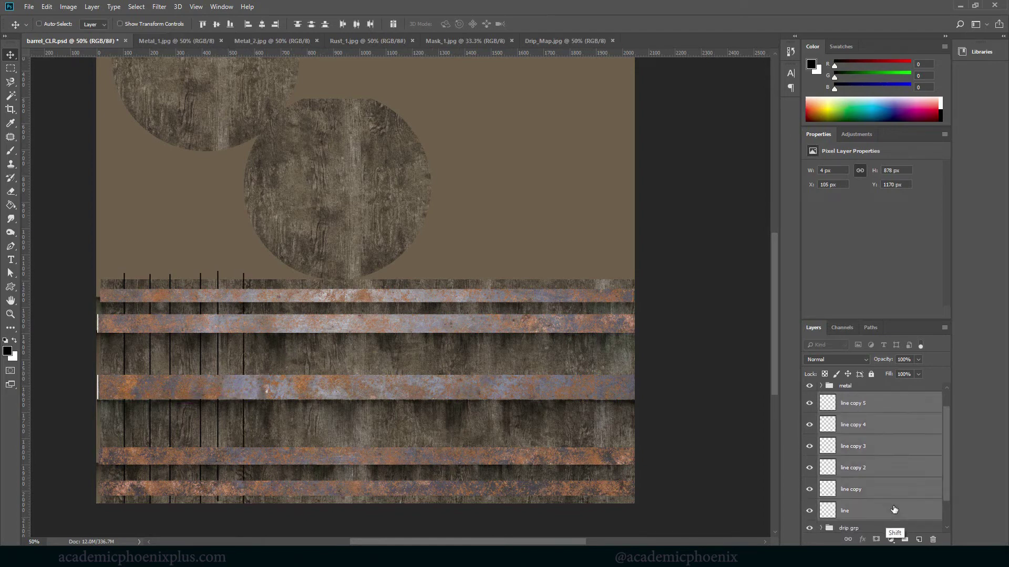
{"action": "key", "text": "ctrl+e"}
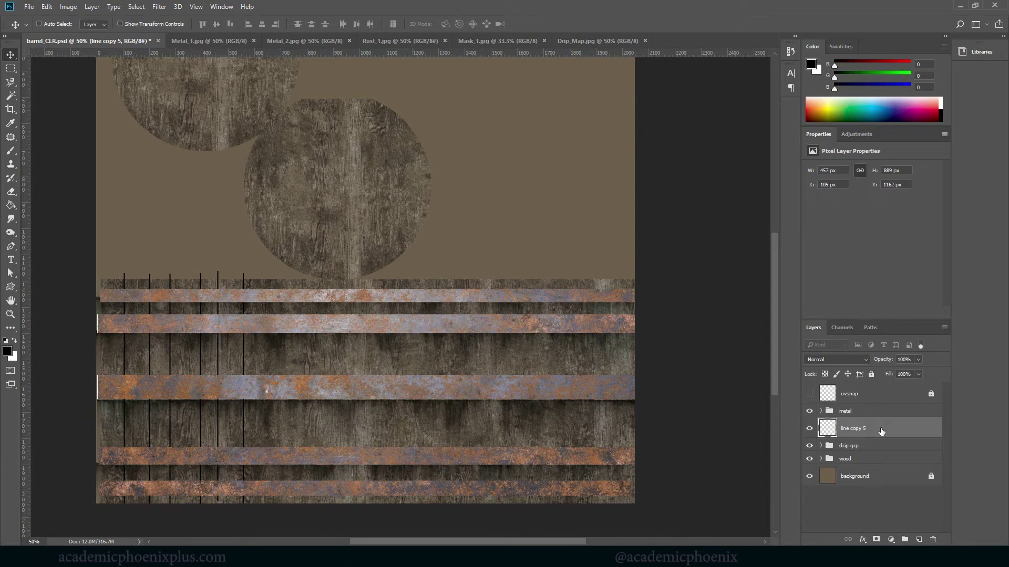
Step: Duplicate the merged lines three times, shifting each copy right up to line copy 8
{"action": "key", "text": "ctrl+j"}
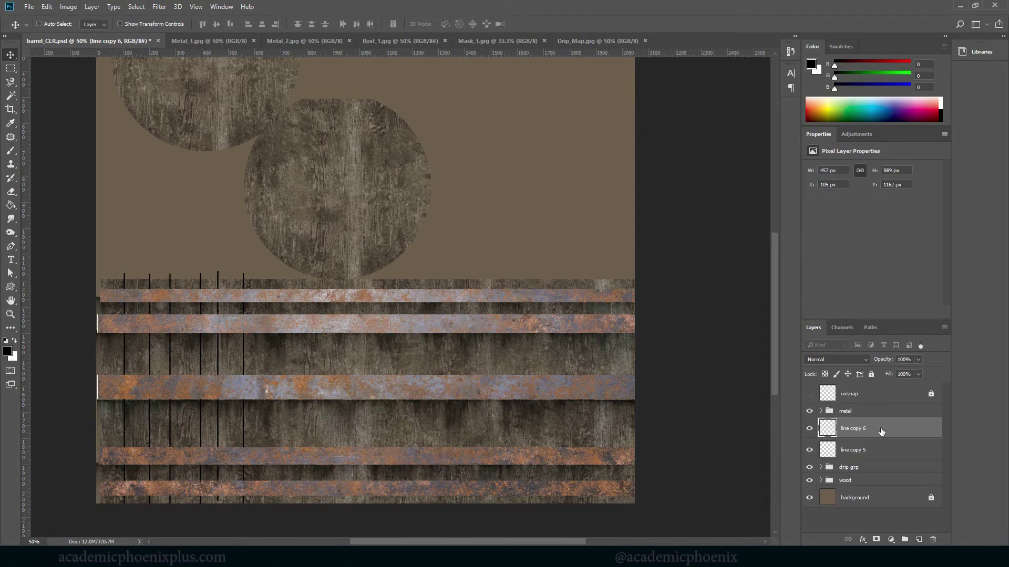
{"action": "left_click_drag", "start_coordinate": [146, 363], "coordinate": [311, 362]}
{"action": "key", "text": "Right"}
{"action": "key", "text": "Right"}
{"action": "key", "text": "Right"}
{"action": "key", "text": "Right"}
{"action": "key", "text": "Right"}
{"action": "key", "text": "Right"}
{"action": "key", "text": "Right"}
{"action": "key", "text": "Right"}
{"action": "key", "text": "Right"}
{"action": "key", "text": "Right"}
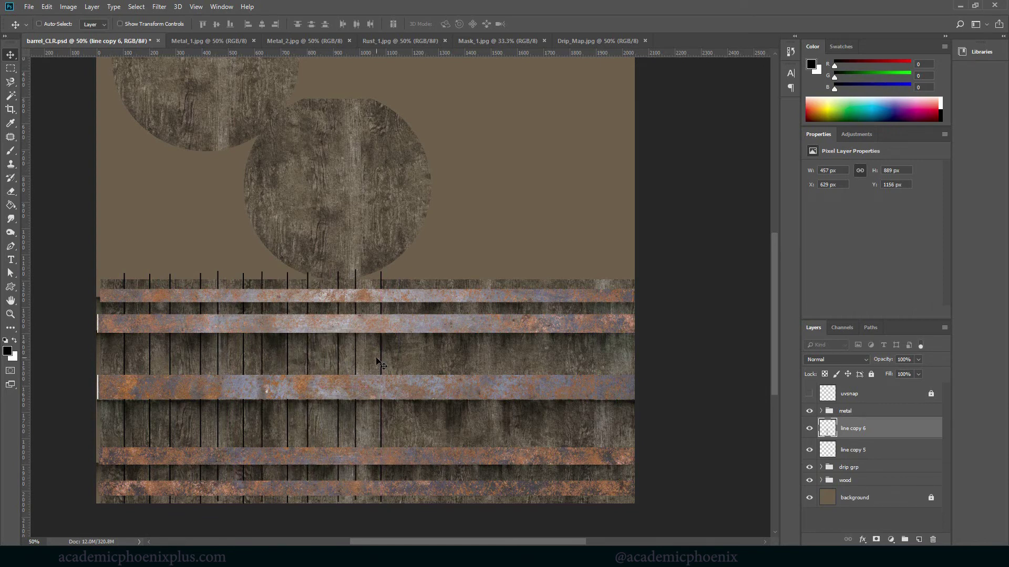
{"action": "key", "text": "ctrl+j"}
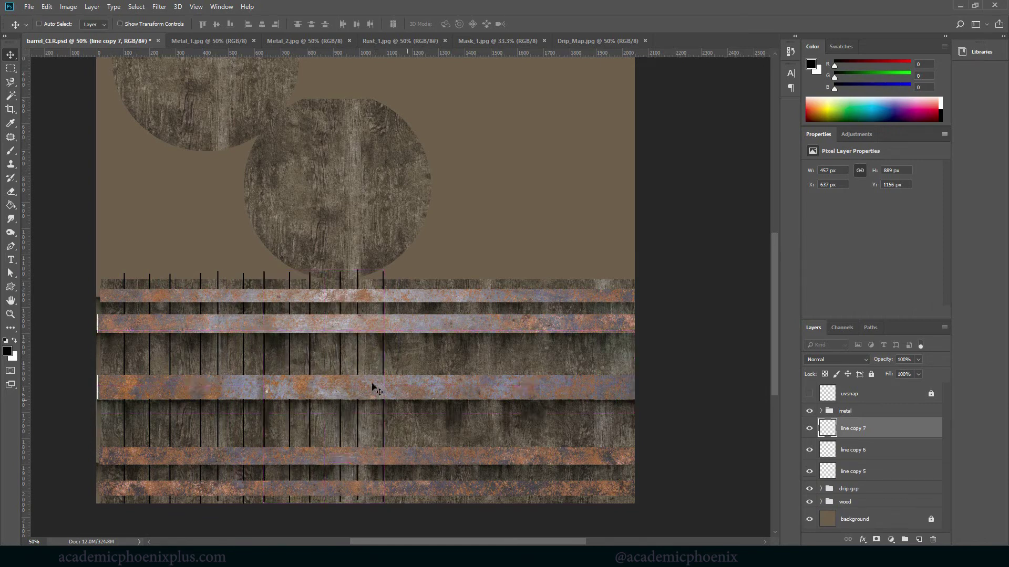
{"action": "left_click_drag", "start_coordinate": [362, 363], "coordinate": [498, 368]}
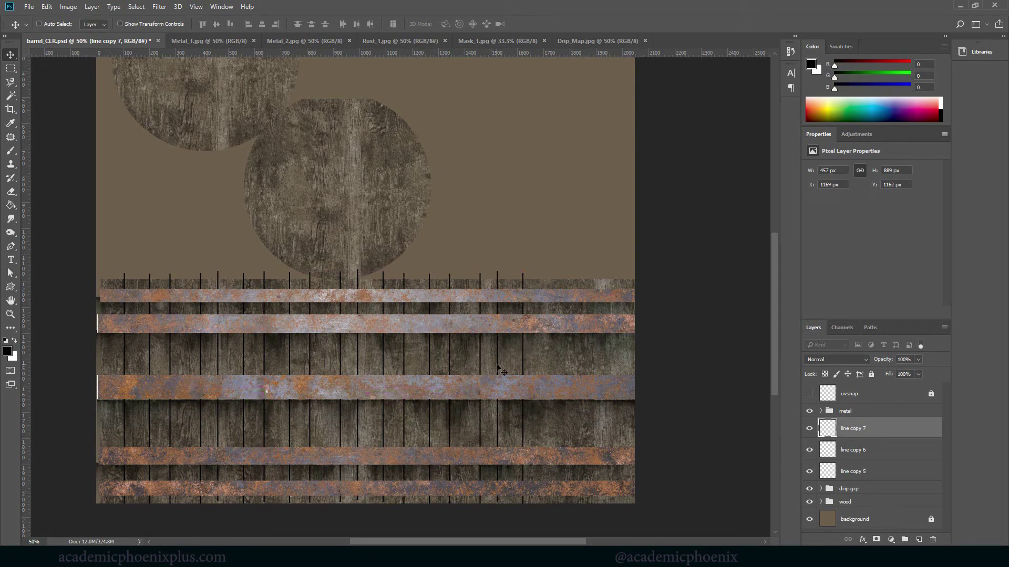
{"action": "key", "text": "Right"}
{"action": "key", "text": "Right"}
{"action": "key", "text": "Right"}
{"action": "key", "text": "Right"}
{"action": "key", "text": "Right"}
{"action": "key", "text": "Right"}
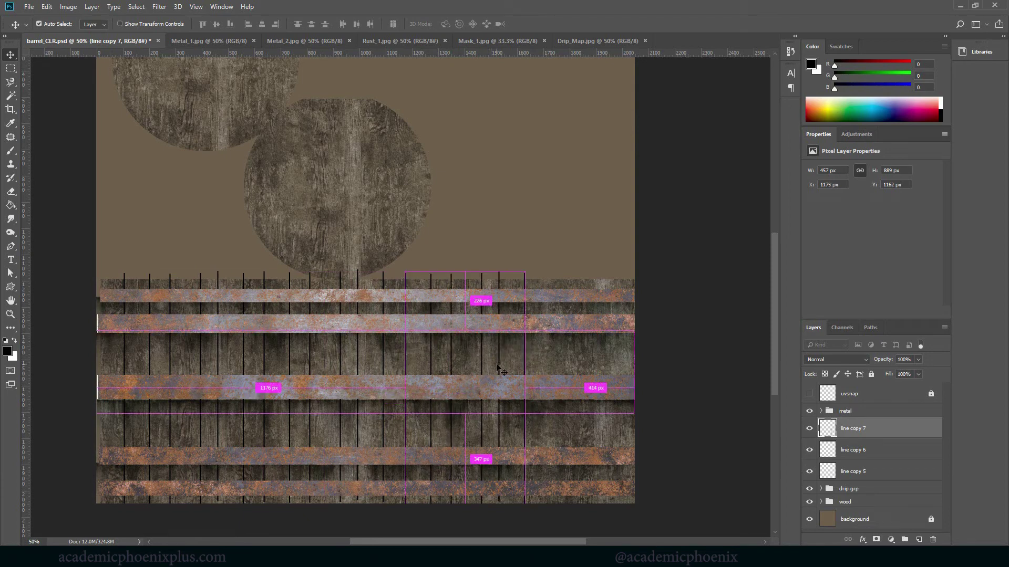
{"action": "key", "text": "ctrl+j"}
{"action": "left_click_drag", "start_coordinate": [500, 355], "coordinate": [642, 349]}
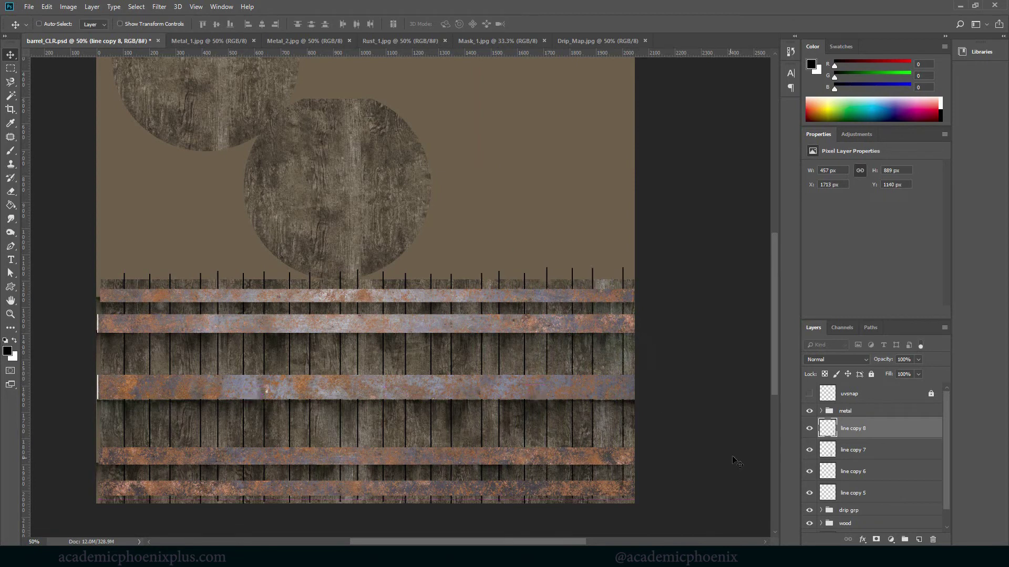
Step: Nudge line copy 7 slightly left and save the barrel texture
{"action": "left_click", "coordinate": [901, 451]}
{"action": "key", "text": "Left"}
{"action": "key", "text": "Left"}
{"action": "key", "text": "Left"}
{"action": "key", "text": "Left"}
{"action": "key", "text": "Left"}
{"action": "key", "text": "Left"}
{"action": "key", "text": "Left"}
{"action": "key", "text": "Left"}
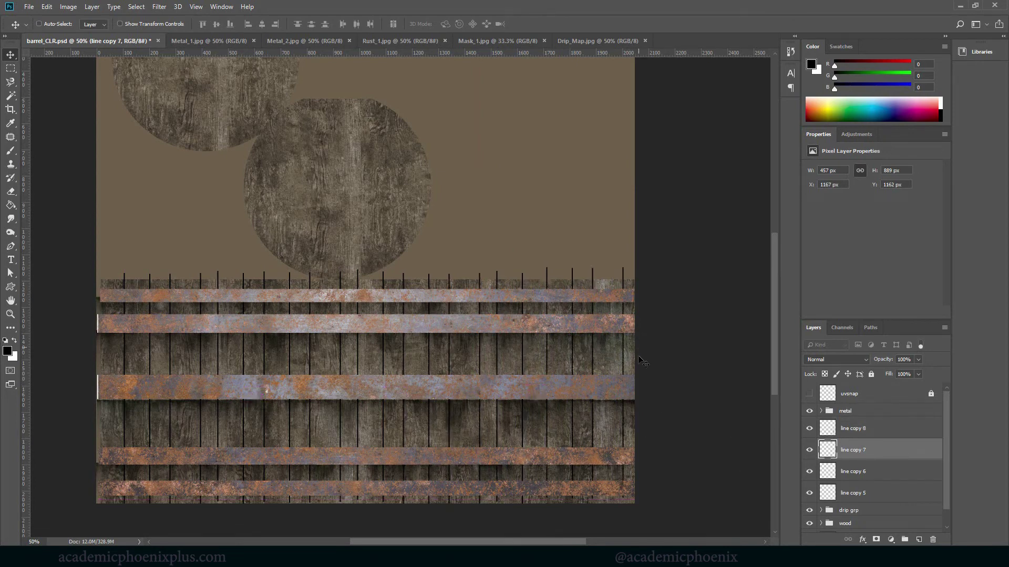
{"action": "key", "text": "ctrl+s"}
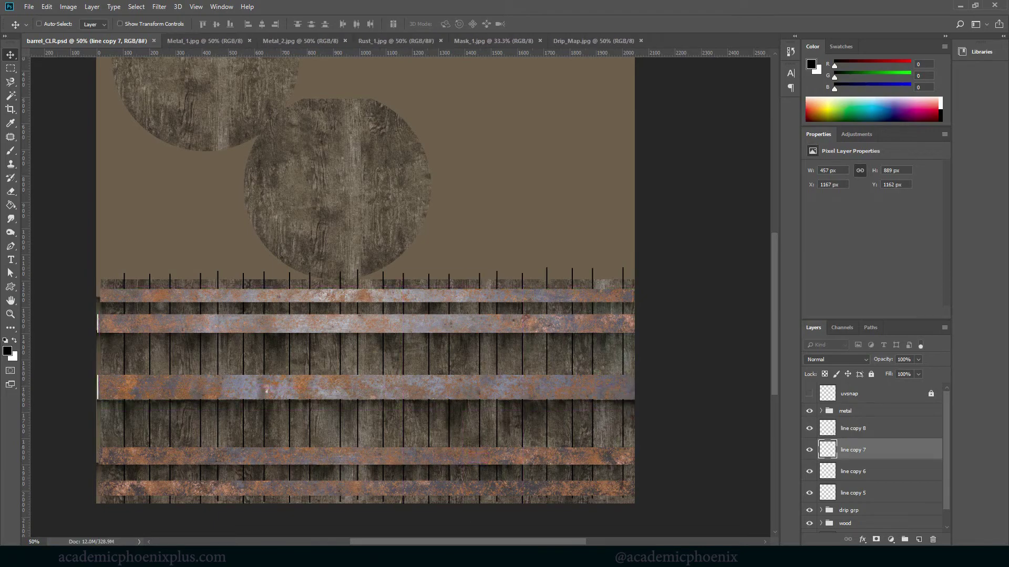
Step: Reload the barrel's colour texture in Maya to show the plank seams, then return to Photoshop
{"action": "mouse_move", "coordinate": [452, 544]}
{"action": "left_click", "coordinate": [481, 512]}
{"action": "left_click", "coordinate": [506, 409]}
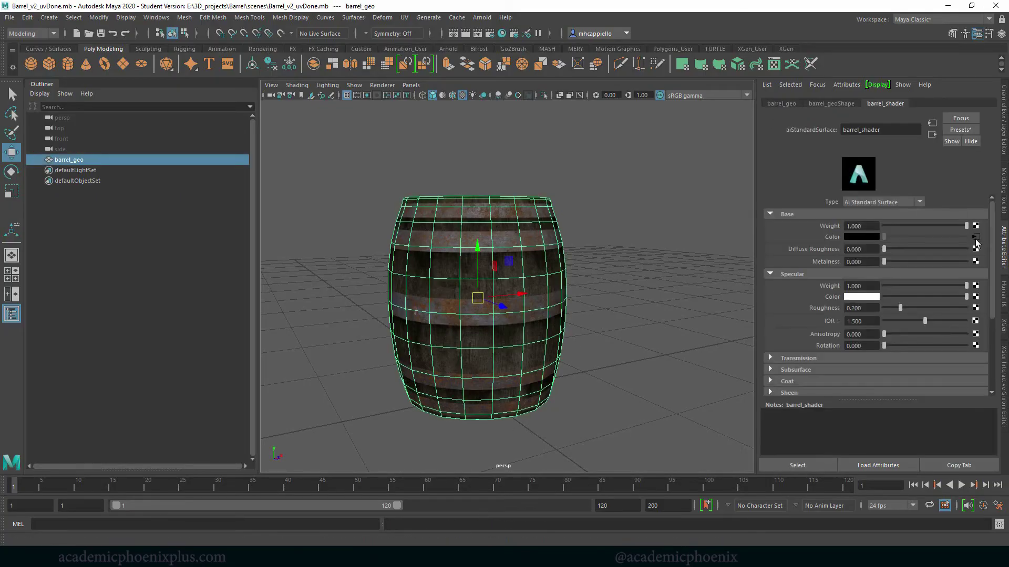
{"action": "left_click", "coordinate": [862, 263]}
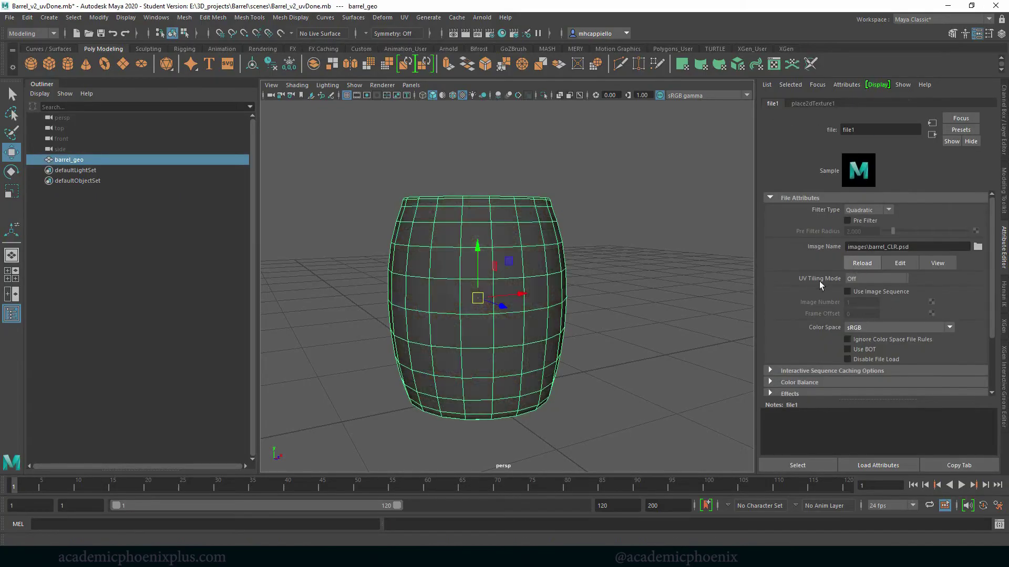
{"action": "left_click", "coordinate": [620, 387]}
{"action": "left_click_drag", "start_coordinate": [400, 399], "coordinate": [450, 398], "text": "alt"}
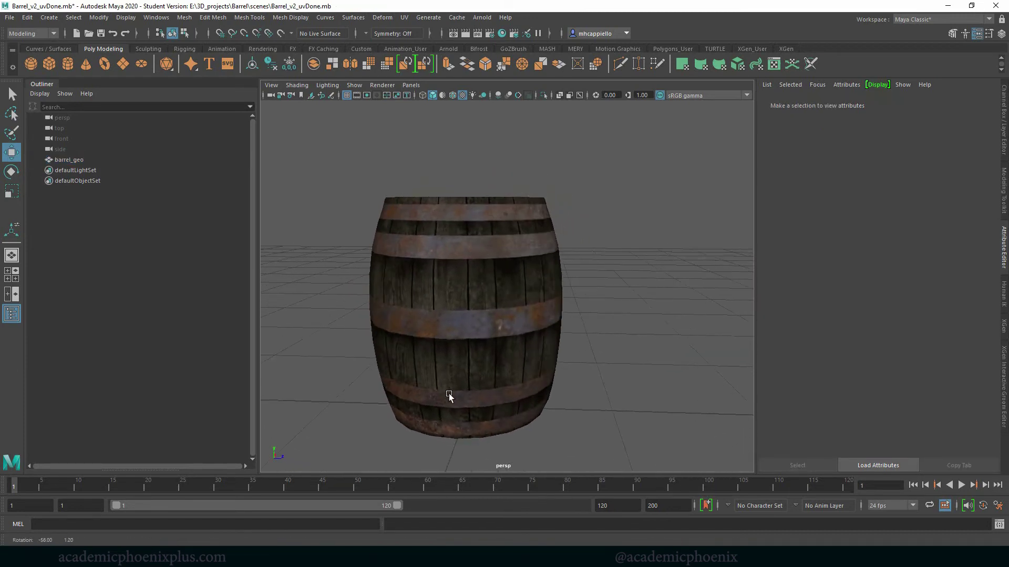
{"action": "scroll", "coordinate": [567, 358], "scroll_direction": "down", "scroll_amount": 5}
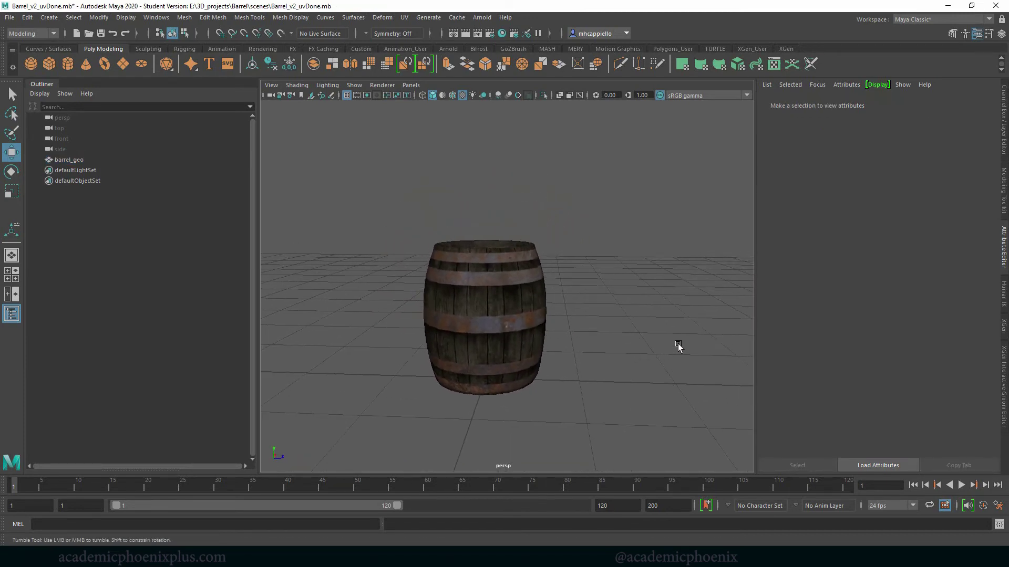
{"action": "key", "text": "alt+Tab"}
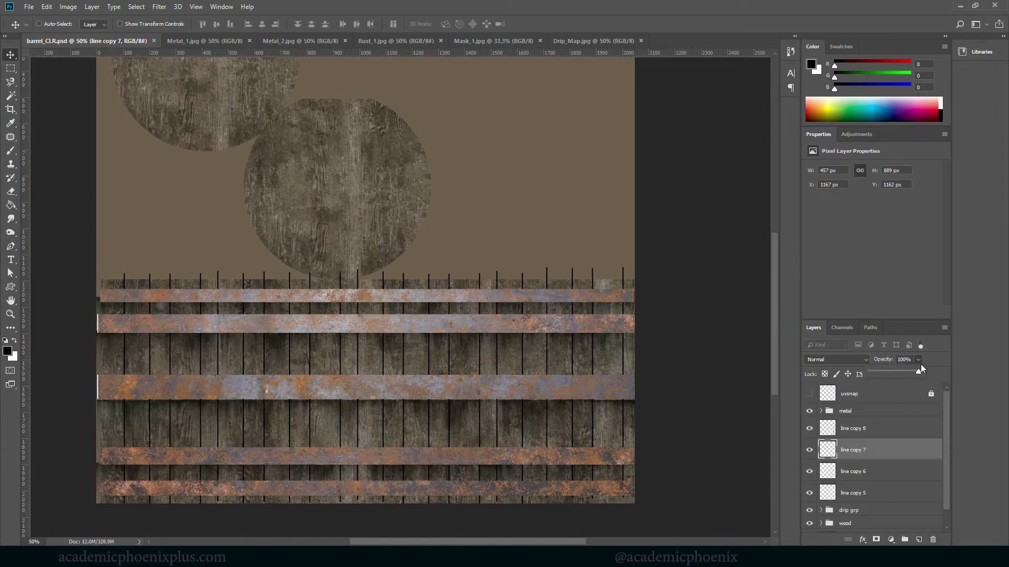
Step: Set line copy 7 to 74% opacity, merge line copies 5–8, and marquee a band above the planks
{"action": "left_click_drag", "start_coordinate": [920, 365], "coordinate": [906, 371]}
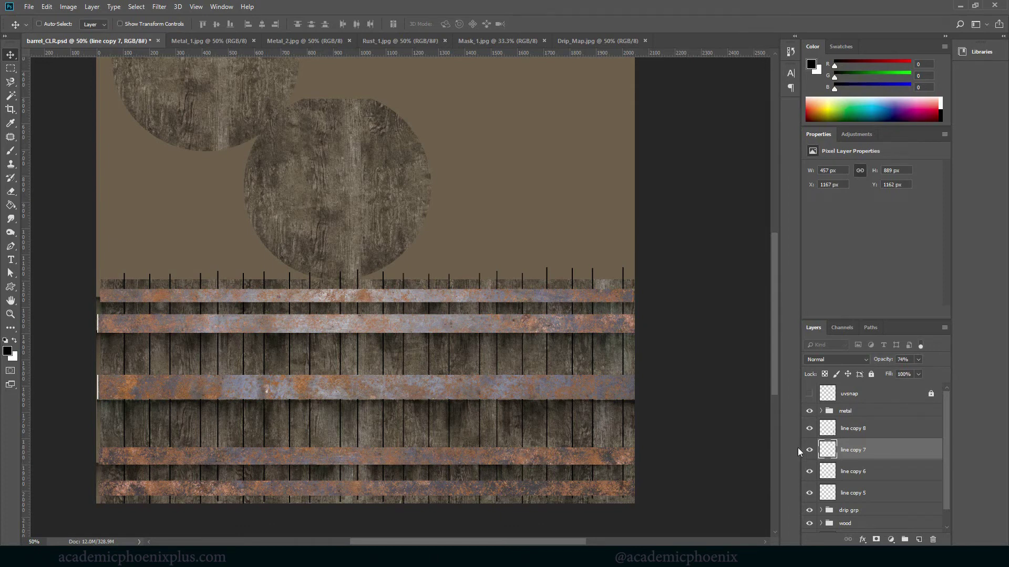
{"action": "left_click", "coordinate": [10, 68]}
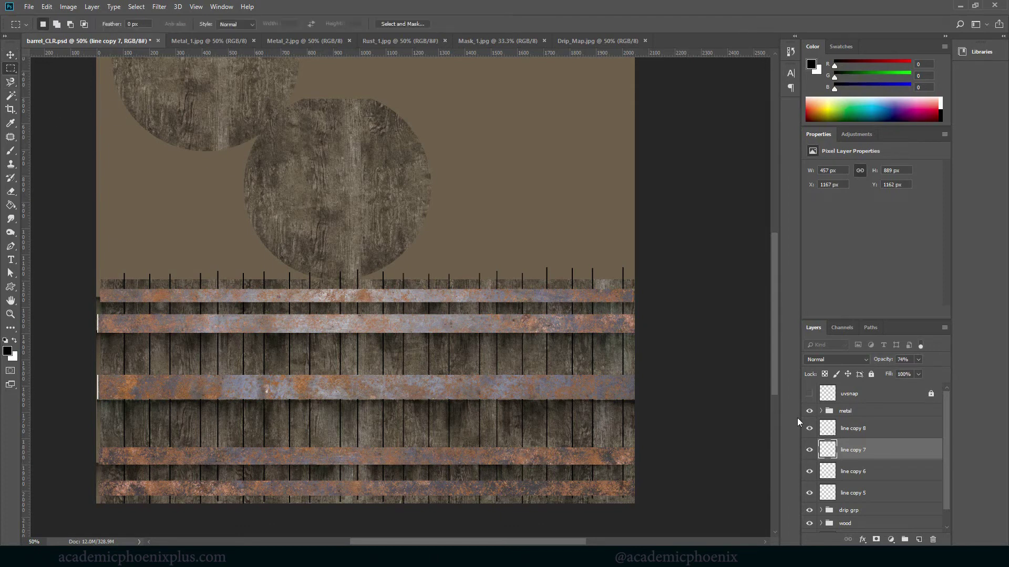
{"action": "left_click", "coordinate": [866, 428], "text": "ctrl"}
{"action": "left_click", "coordinate": [874, 493], "text": "shift"}
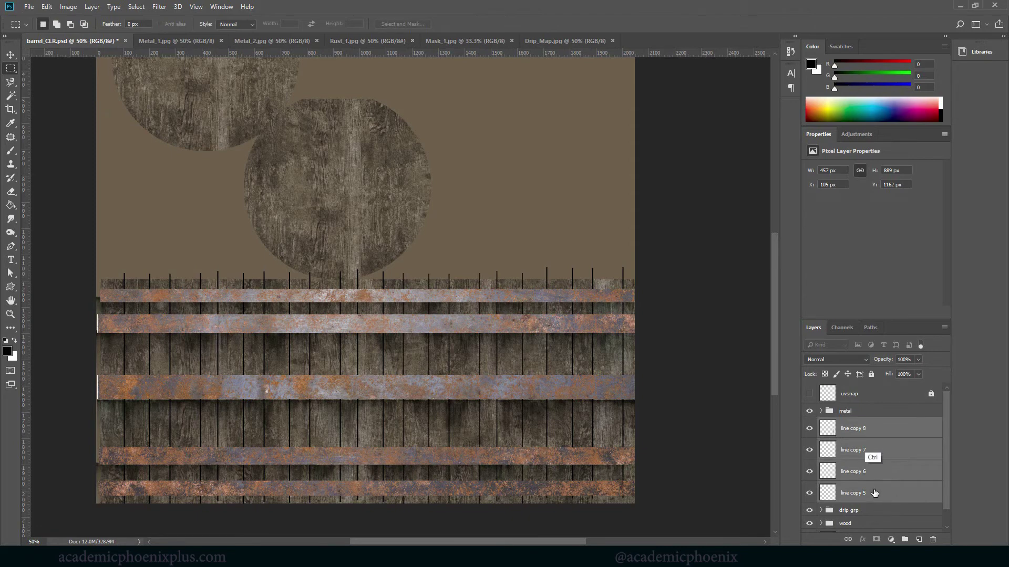
{"action": "key", "text": "ctrl+e"}
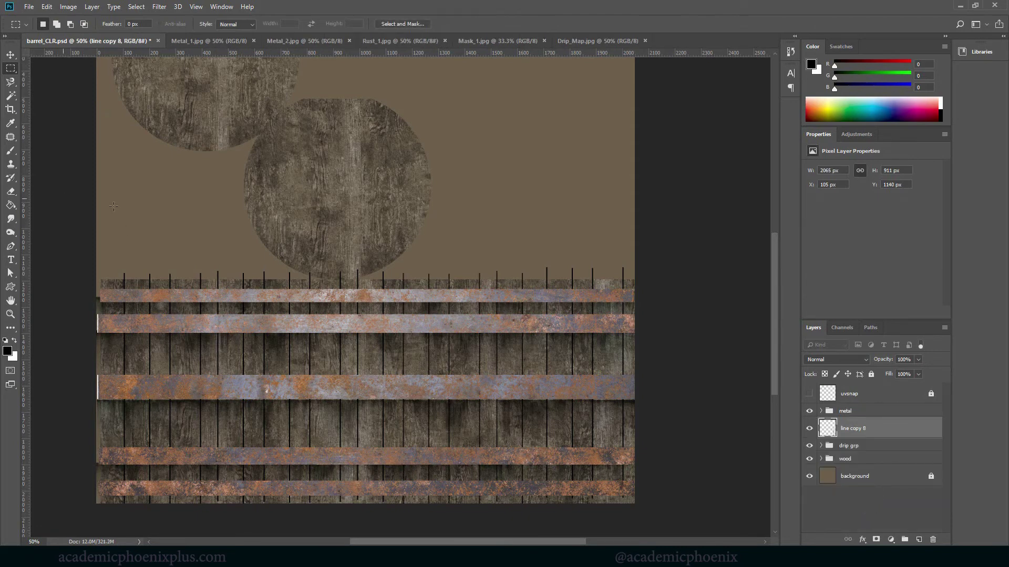
{"action": "left_click_drag", "start_coordinate": [113, 206], "coordinate": [668, 280]}
Step: Drop the selection and step back to before the line layer merge
{"action": "key", "text": "ctrl+shift+d"}
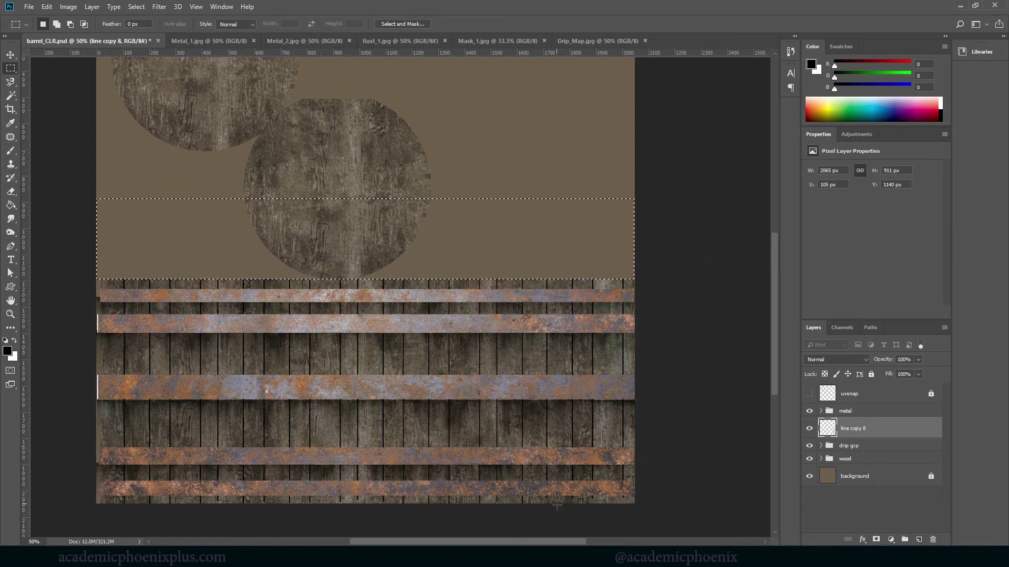
{"action": "key", "text": "ctrl+d"}
{"action": "key", "text": "ctrl+alt+z"}
{"action": "key", "text": "ctrl+alt+z"}
{"action": "key", "text": "ctrl+alt+z"}
{"action": "key", "text": "ctrl+alt+z"}
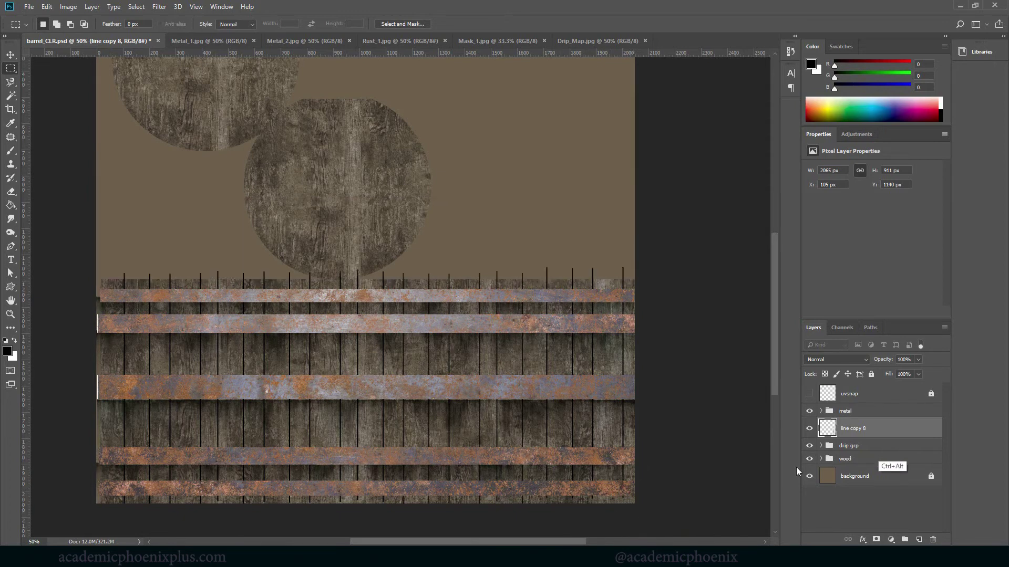
Step: Nudge line copy 8 down, review line copies 7, 6 and 5, and save
{"action": "left_click", "coordinate": [869, 429]}
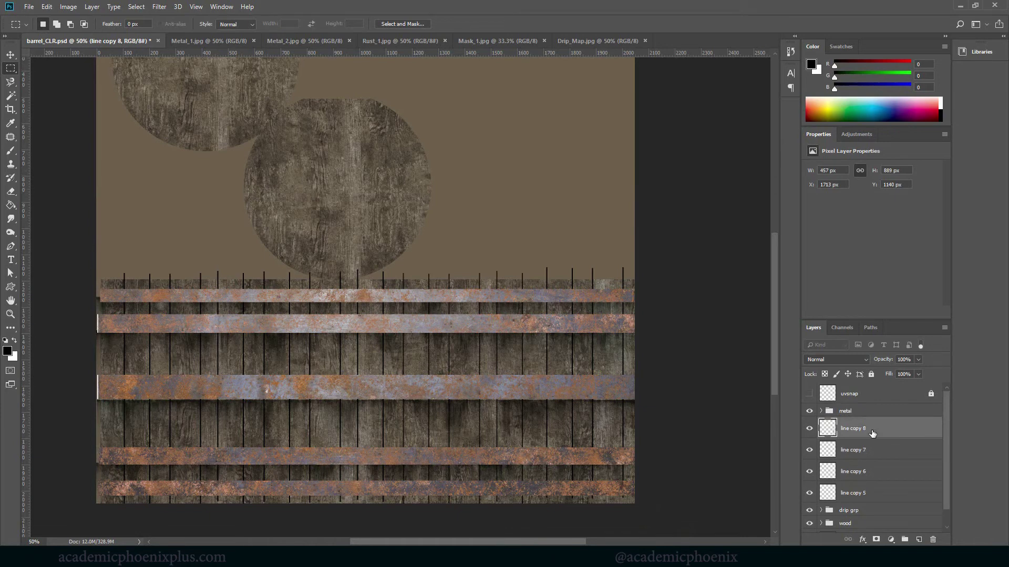
{"action": "key", "text": "v"}
{"action": "key", "text": "Down"}
{"action": "key", "text": "Down"}
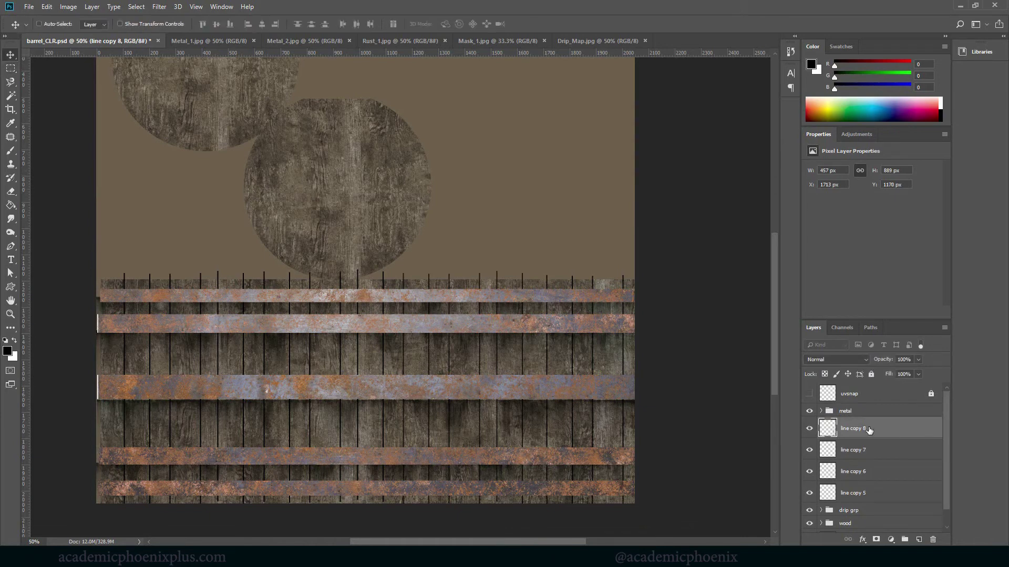
{"action": "left_click", "coordinate": [856, 452]}
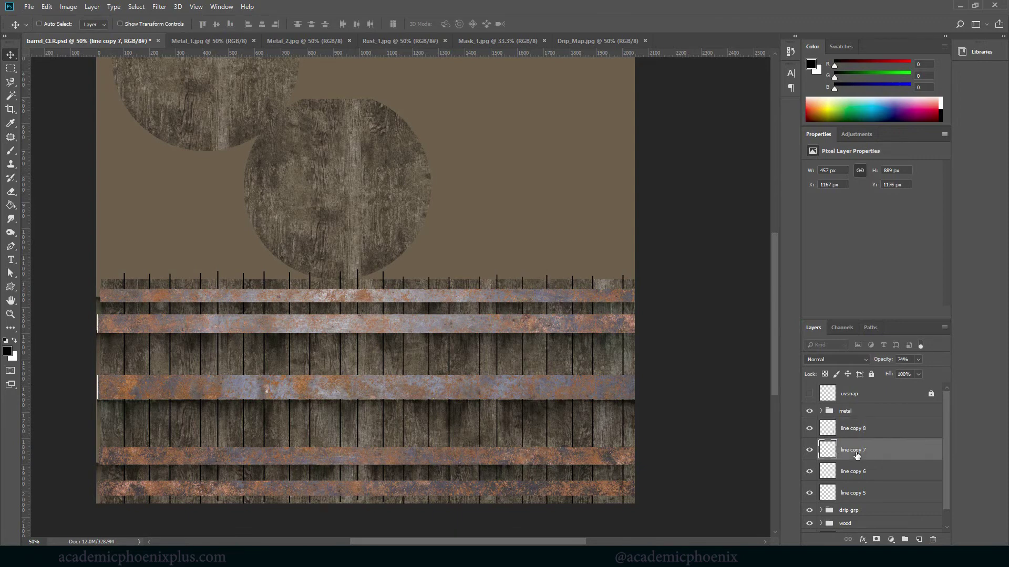
{"action": "left_click", "coordinate": [873, 475]}
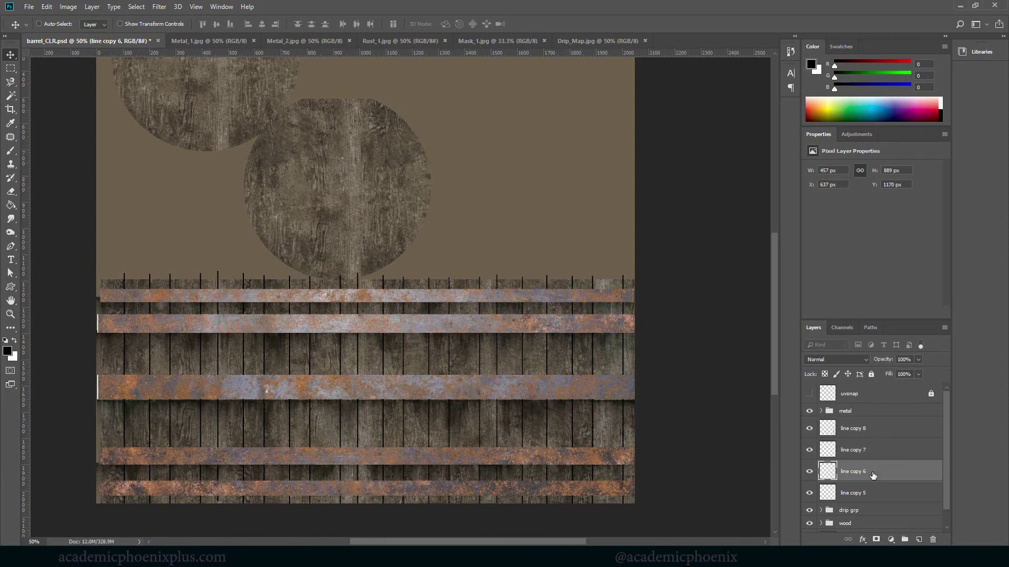
{"action": "left_click", "coordinate": [880, 492]}
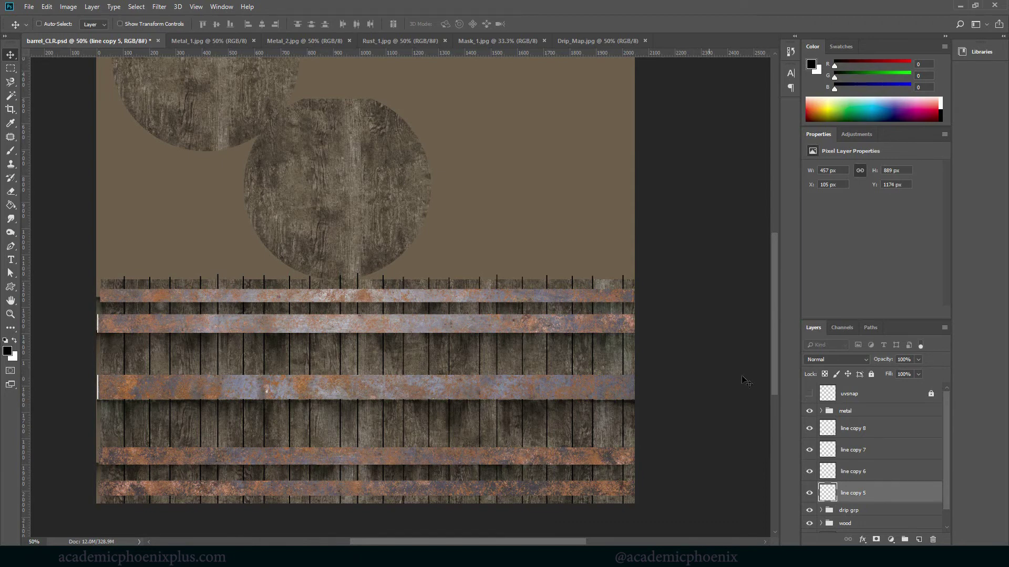
{"action": "key", "text": "ctrl+s"}
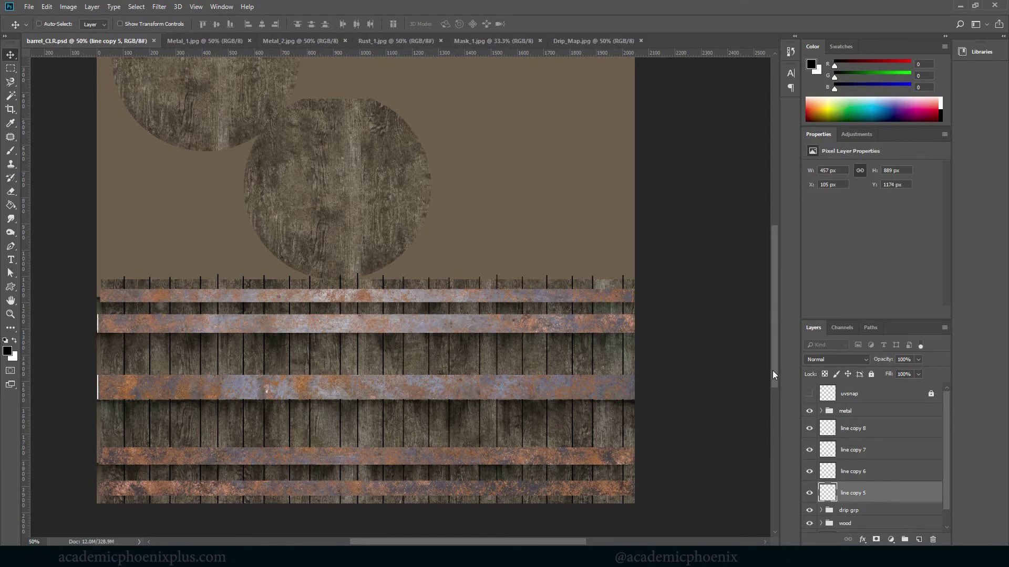
{"action": "scroll", "coordinate": [772, 370], "scroll_direction": "up", "scroll_amount": 3}
Step: Zoom out, group line copies 5–8 into a group named lines, and save
{"action": "key", "text": "z"}
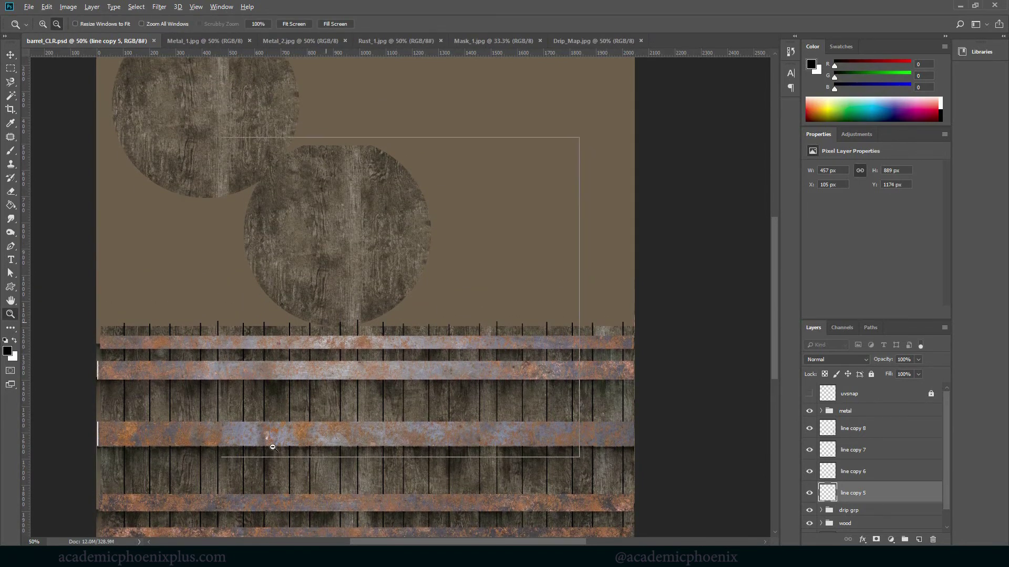
{"action": "left_click", "coordinate": [295, 459], "text": "alt"}
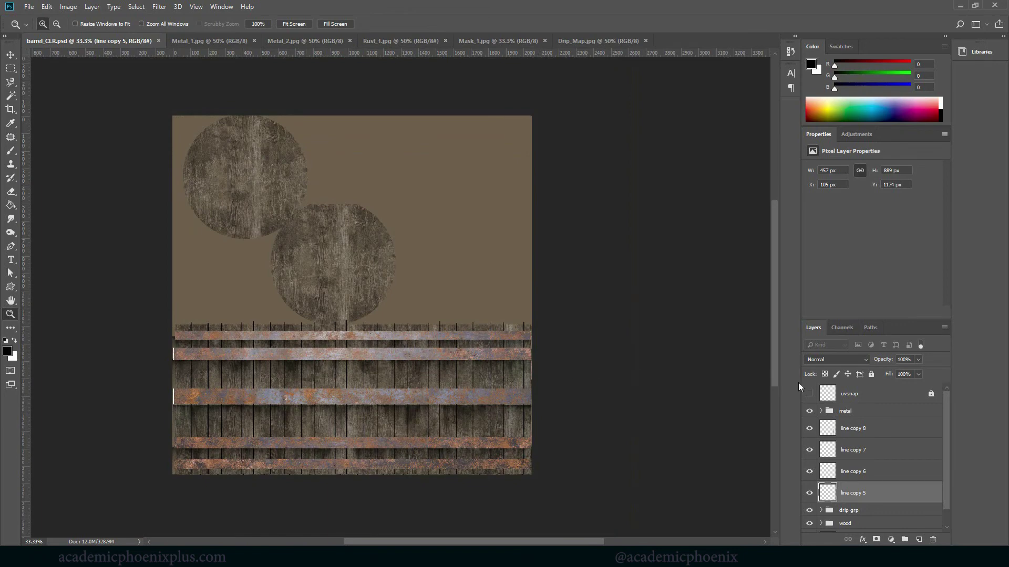
{"action": "left_click", "coordinate": [872, 428]}
{"action": "left_click", "coordinate": [927, 497], "text": "shift"}
{"action": "left_click_drag", "start_coordinate": [927, 497], "coordinate": [904, 540]}
{"action": "double_click", "coordinate": [839, 425]}
{"action": "key", "text": "BackSpace"}
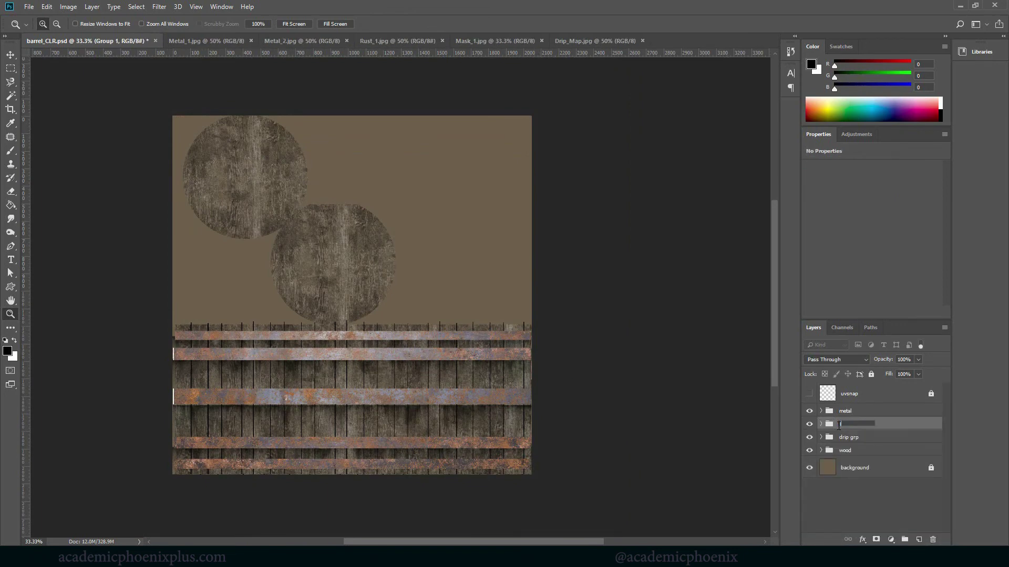
{"action": "key", "text": "Return"}
{"action": "key", "text": "ctrl+s"}
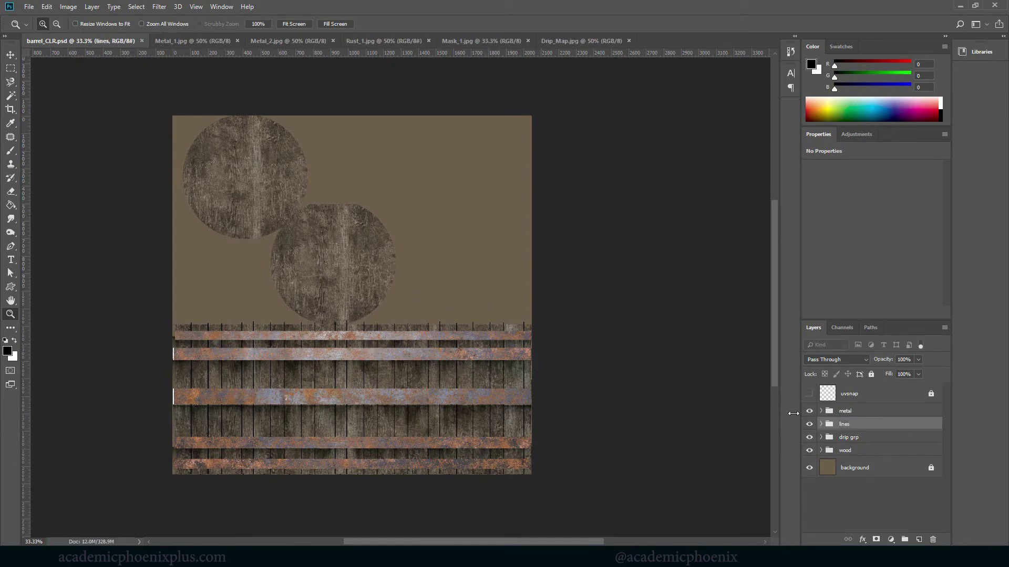
Step: Copy the line copy 8 lines up onto the left lid circle and again over the second lid
{"action": "left_click", "coordinate": [820, 424]}
{"action": "left_click", "coordinate": [883, 440]}
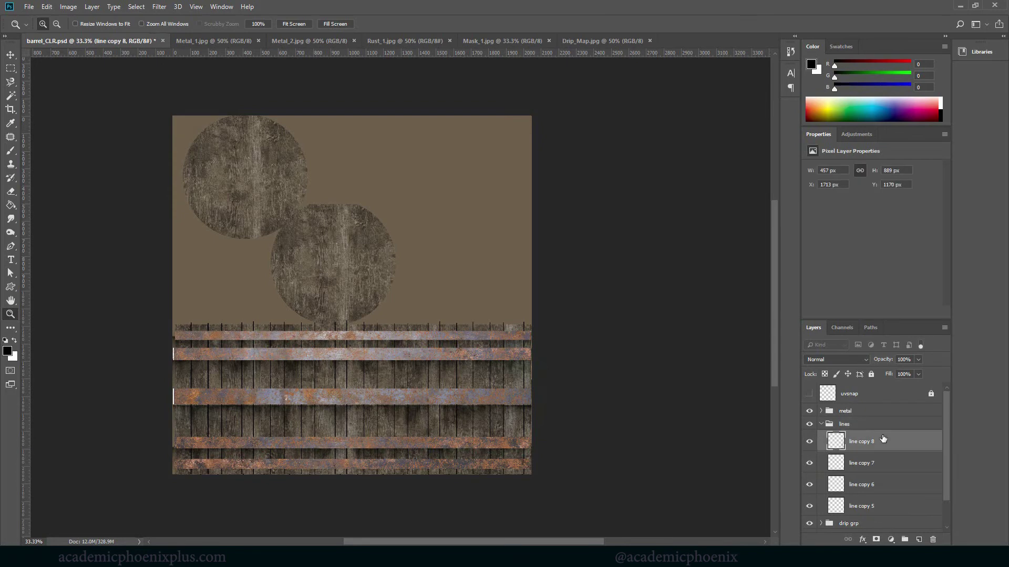
{"action": "key", "text": "v"}
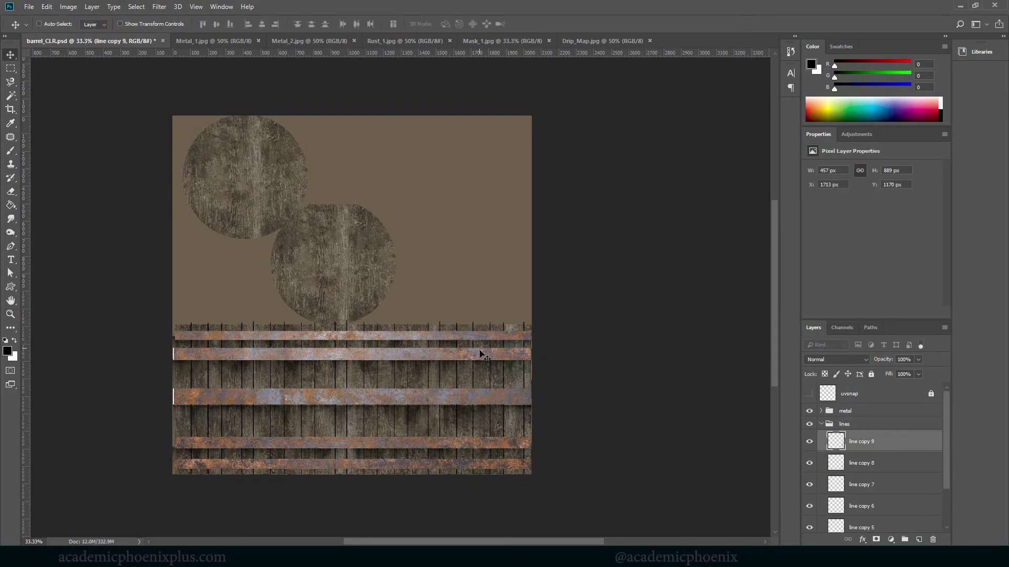
{"action": "left_click_drag", "start_coordinate": [479, 356], "coordinate": [192, 125]}
{"action": "key", "text": "ctrl+j"}
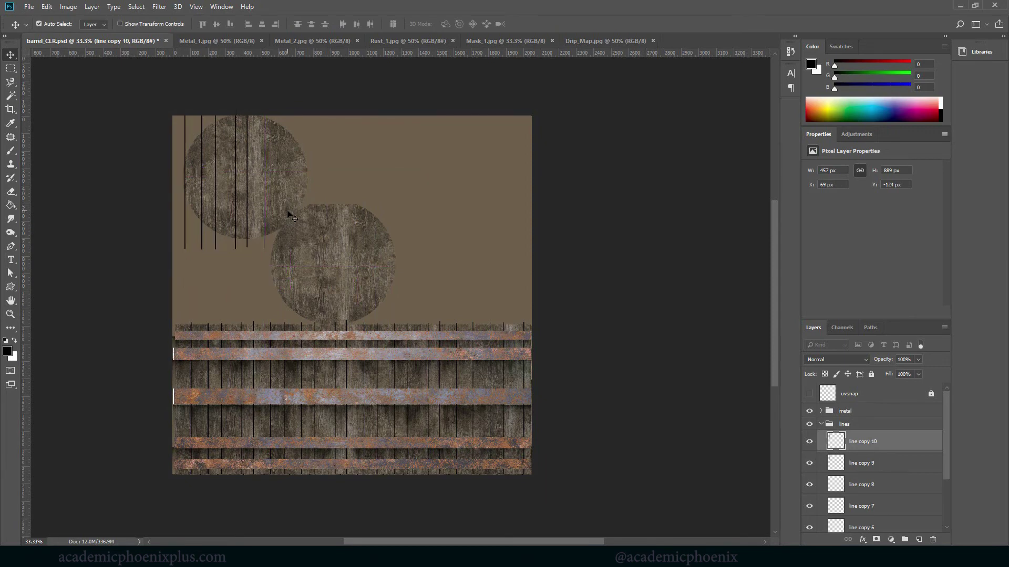
{"action": "left_click_drag", "start_coordinate": [231, 190], "coordinate": [318, 209]}
Step: Stretch the lid lines down to the planks and add line copy 11 further right
{"action": "key", "text": "ctrl+t"}
{"action": "left_click_drag", "start_coordinate": [312, 273], "coordinate": [313, 320]}
{"action": "key", "text": "Return"}
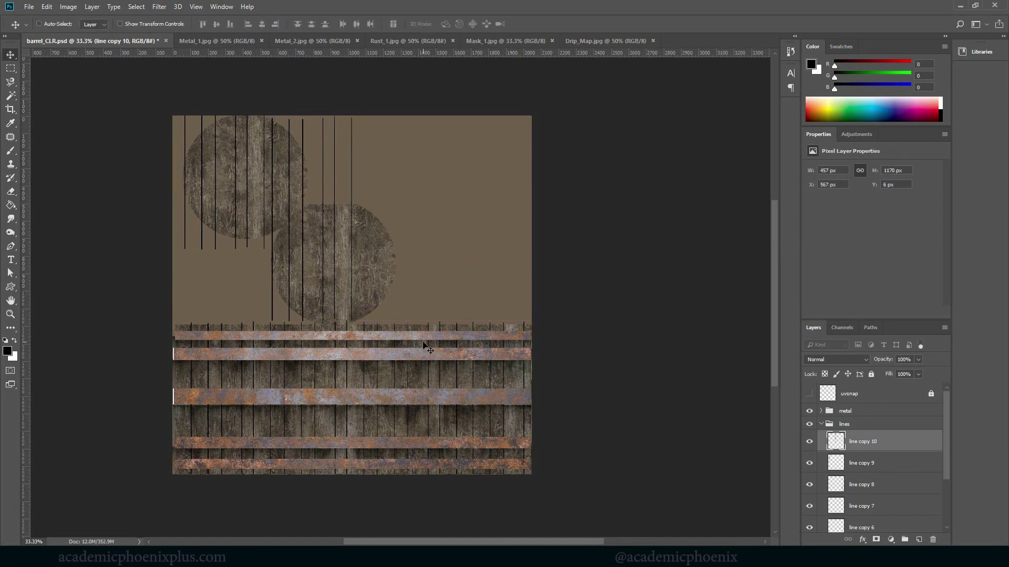
{"action": "key", "text": "ctrl"}
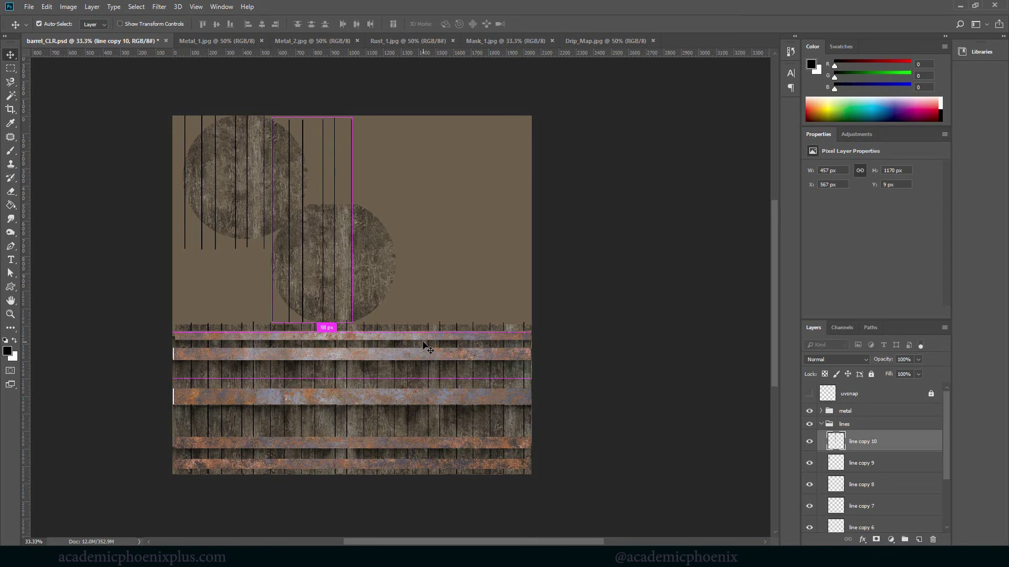
{"action": "key", "text": "ctrl+j"}
{"action": "left_click_drag", "start_coordinate": [329, 205], "coordinate": [415, 207]}
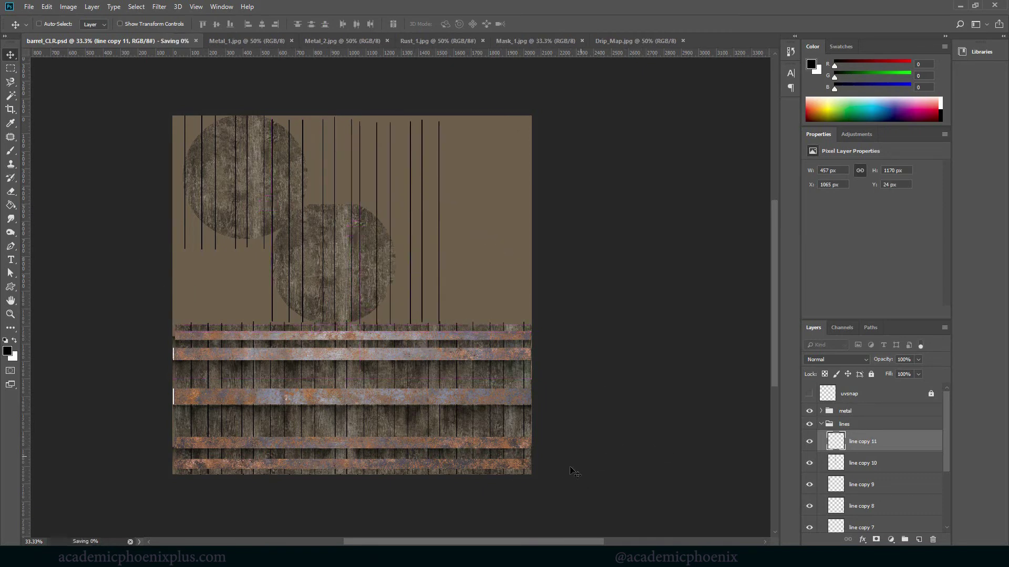
Step: Reload barrel_geo's file1 texture in Maya, inspect the new lid plank lines, and return to Photoshop
{"action": "mouse_move", "coordinate": [470, 556]}
{"action": "left_click", "coordinate": [471, 522]}
{"action": "left_click", "coordinate": [480, 328]}
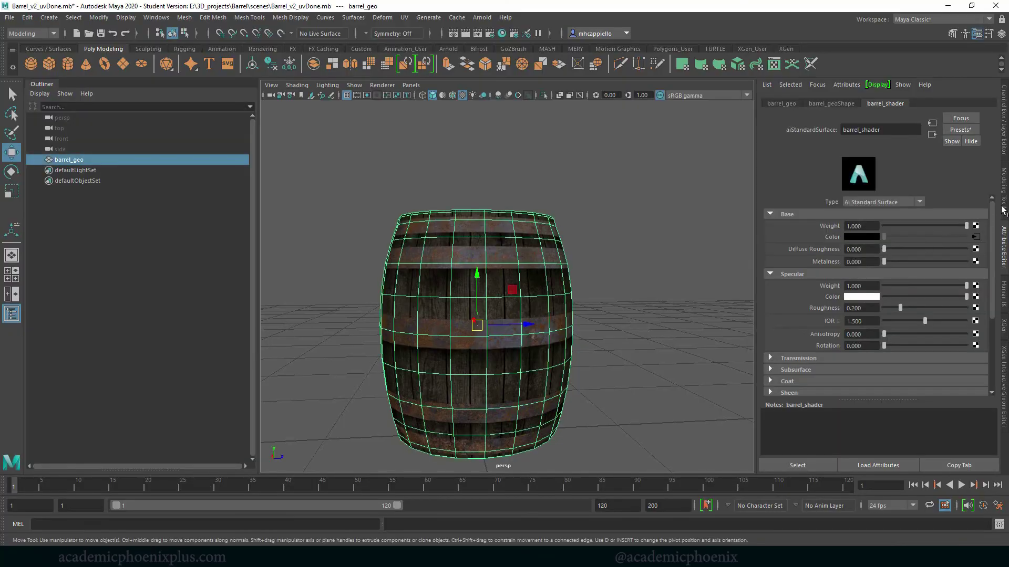
{"action": "left_click", "coordinate": [975, 237]}
{"action": "left_click", "coordinate": [862, 263]}
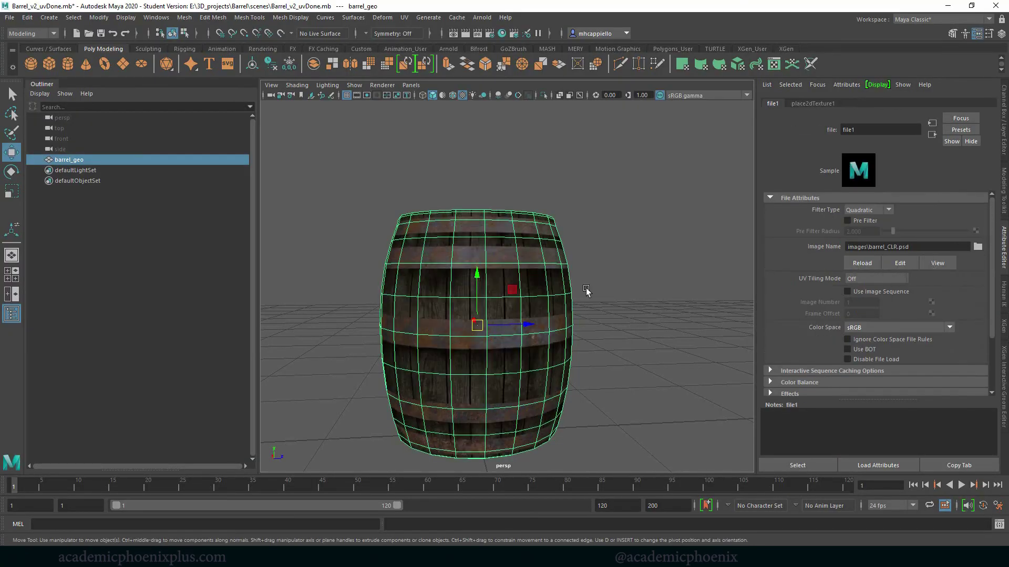
{"action": "mouse_move", "coordinate": [631, 254]}
{"action": "left_mouse_down", "text": "alt"}
{"action": "mouse_move", "coordinate": [609, 256]}
{"action": "mouse_move", "coordinate": [638, 282]}
{"action": "mouse_move", "coordinate": [585, 274]}
{"action": "mouse_move", "coordinate": [581, 292]}
{"action": "mouse_move", "coordinate": [518, 299]}
{"action": "mouse_move", "coordinate": [558, 297]}
{"action": "mouse_move", "coordinate": [560, 277]}
{"action": "mouse_move", "coordinate": [620, 265]}
{"action": "left_mouse_up", "text": "alt"}
{"action": "left_click", "coordinate": [625, 293]}
{"action": "key", "text": "alt+Tab"}
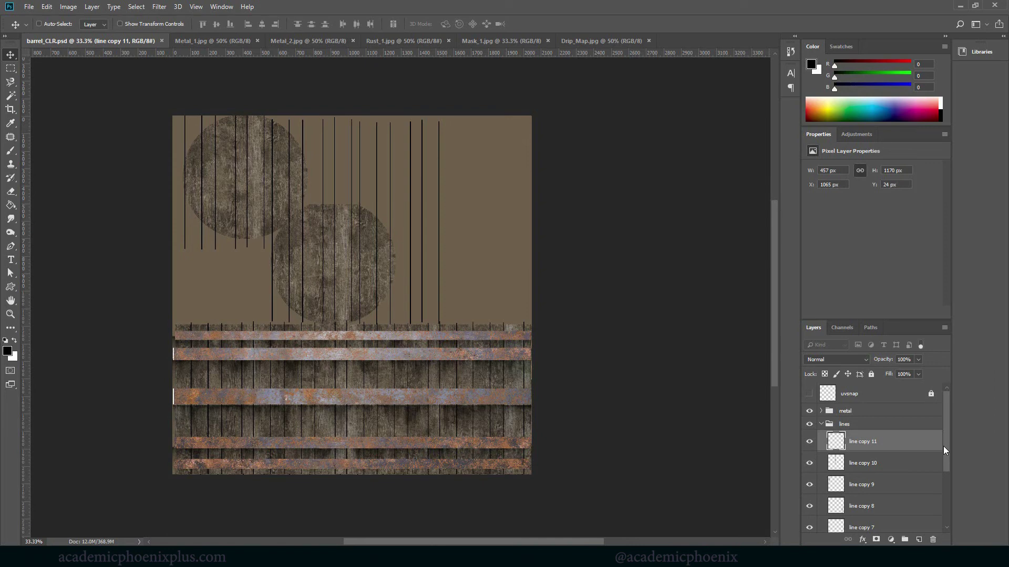
Step: Check and delete the line copy 11 and line copy 10 layers
{"action": "left_click", "coordinate": [810, 442]}
{"action": "left_click", "coordinate": [810, 442]}
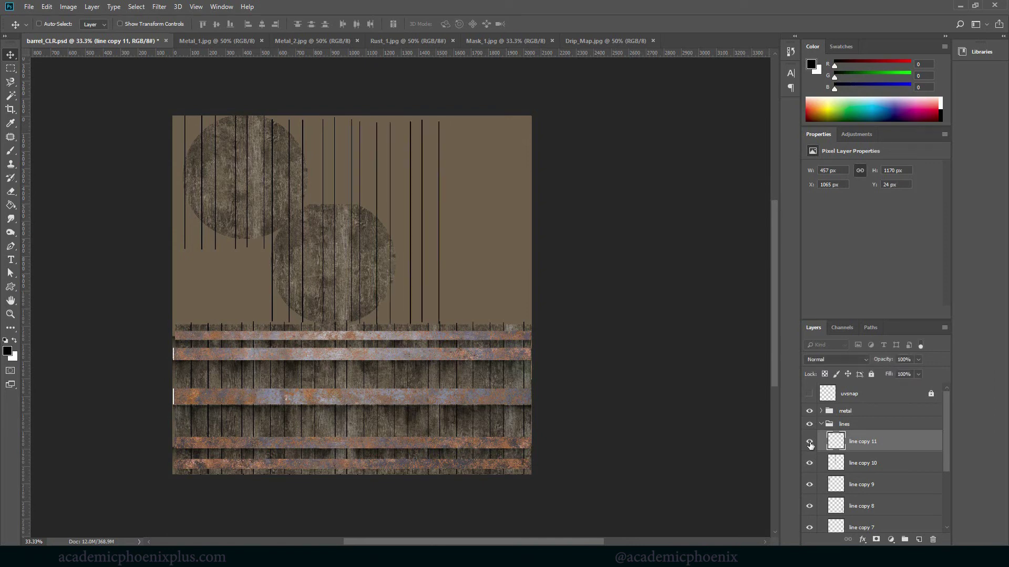
{"action": "key", "text": "Delete"}
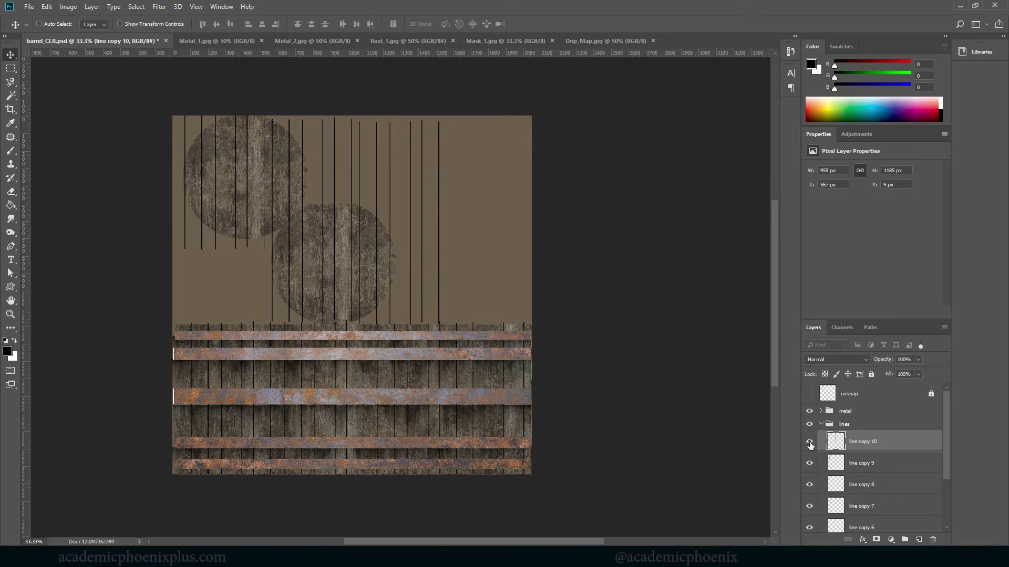
{"action": "left_click", "coordinate": [810, 442]}
{"action": "left_click", "coordinate": [809, 441]}
{"action": "key", "text": "Delete"}
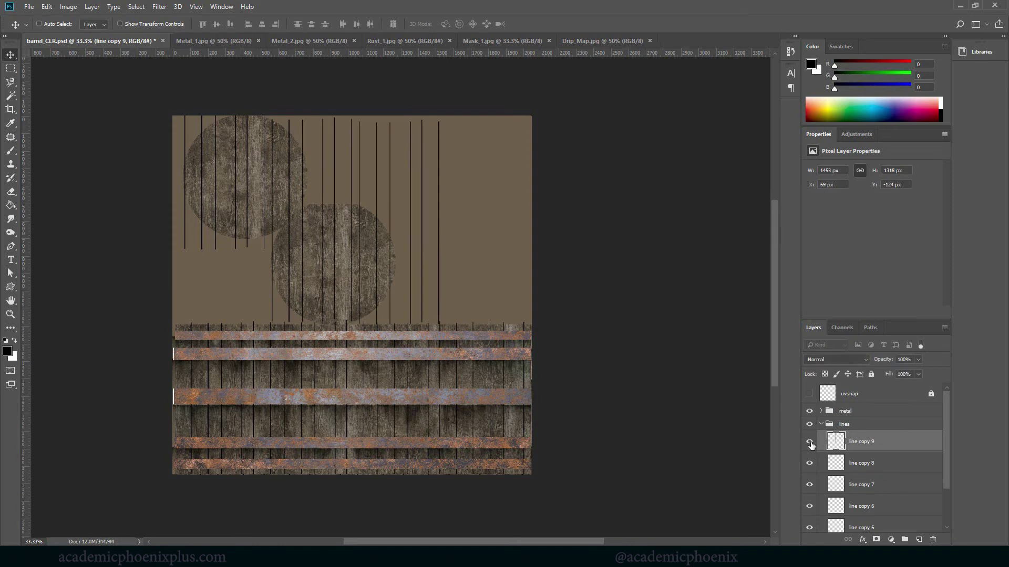
{"action": "left_click", "coordinate": [809, 442]}
{"action": "left_click", "coordinate": [809, 442]}
Step: Rename line copy 9 to TopBottomLines, set its opacity to 42%, and save
{"action": "double_click", "coordinate": [875, 442]}
{"action": "type", "text": "TopBottomLines"}
{"action": "key", "text": "Return"}
{"action": "left_click", "coordinate": [918, 360]}
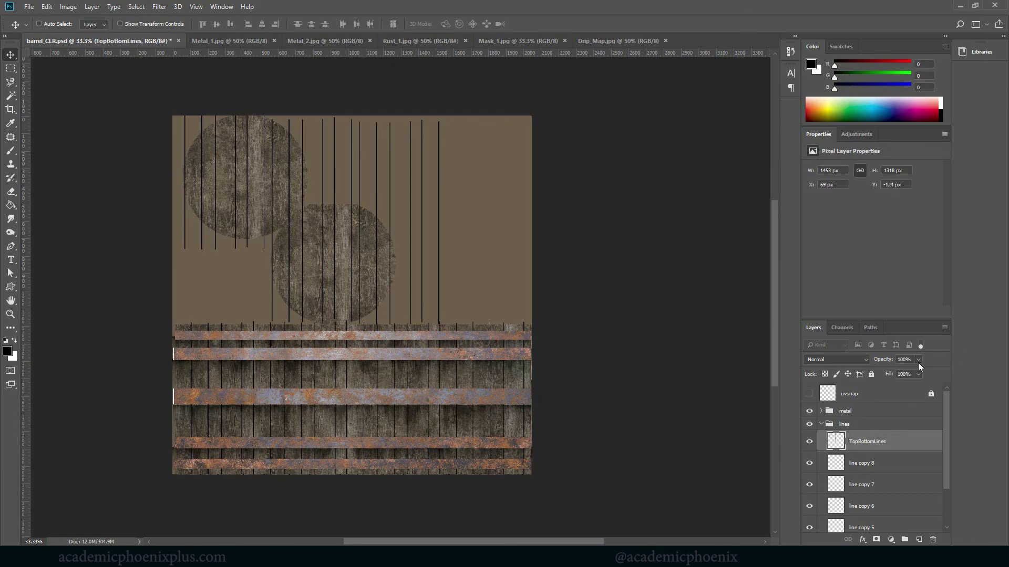
{"action": "left_click_drag", "start_coordinate": [912, 364], "coordinate": [890, 370]}
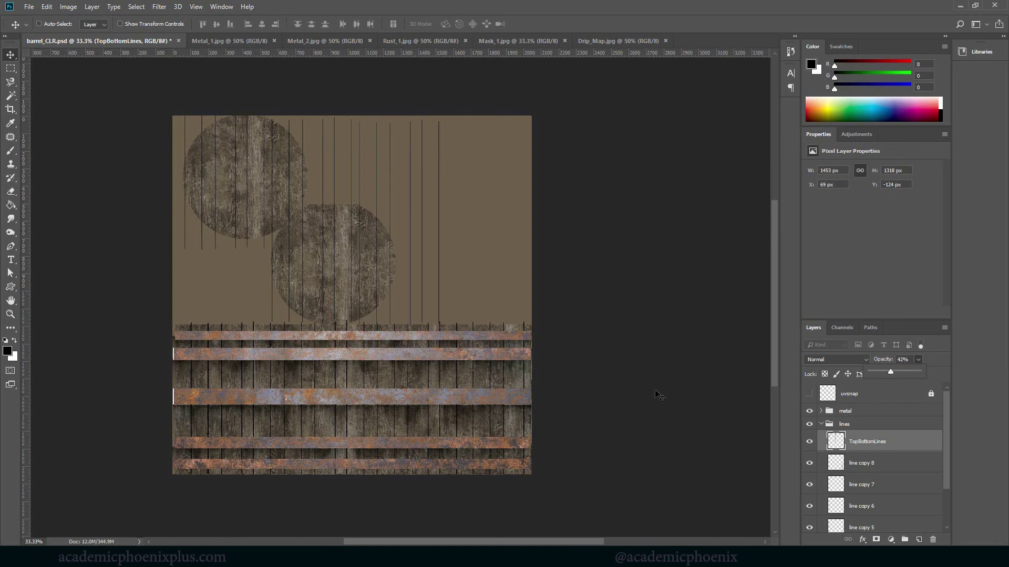
{"action": "key", "text": "ctrl+s"}
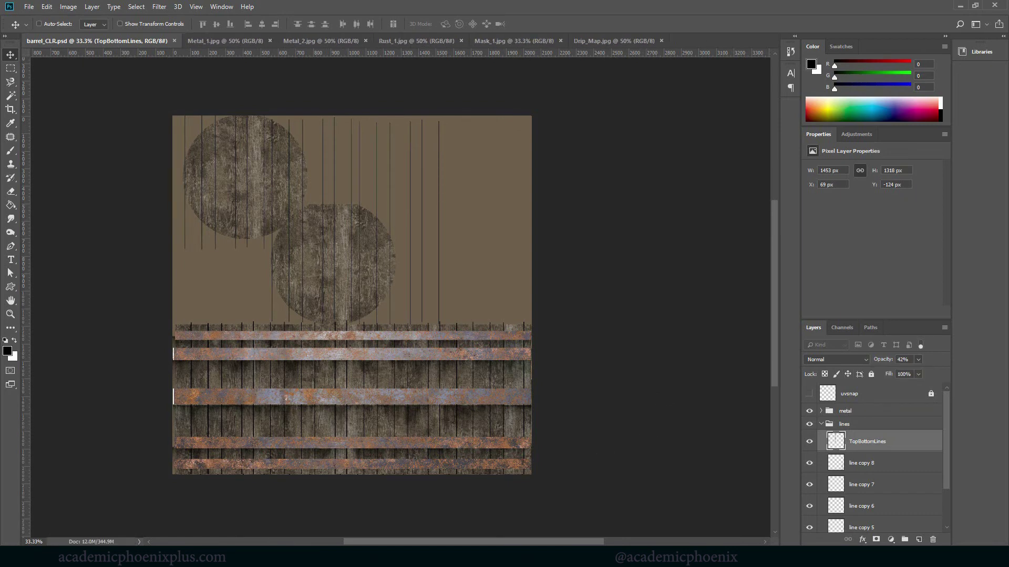
Step: Reload the barrel's file1 texture in Maya and orbit to inspect the fainter lid and side lines
{"action": "left_click", "coordinate": [468, 503]}
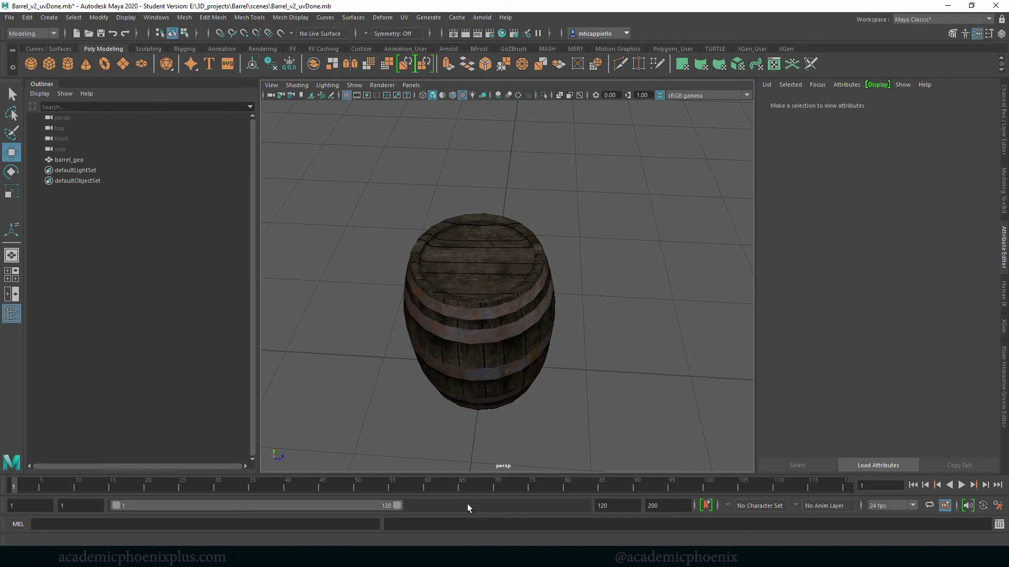
{"action": "left_click", "coordinate": [497, 349]}
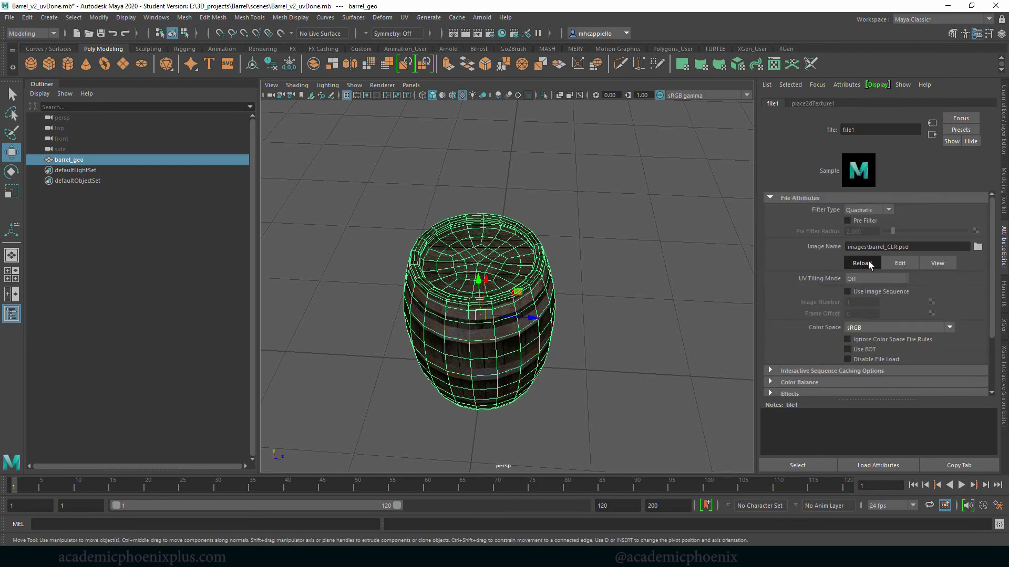
{"action": "left_click", "coordinate": [638, 360]}
{"action": "left_click_drag", "start_coordinate": [660, 336], "coordinate": [554, 351]}
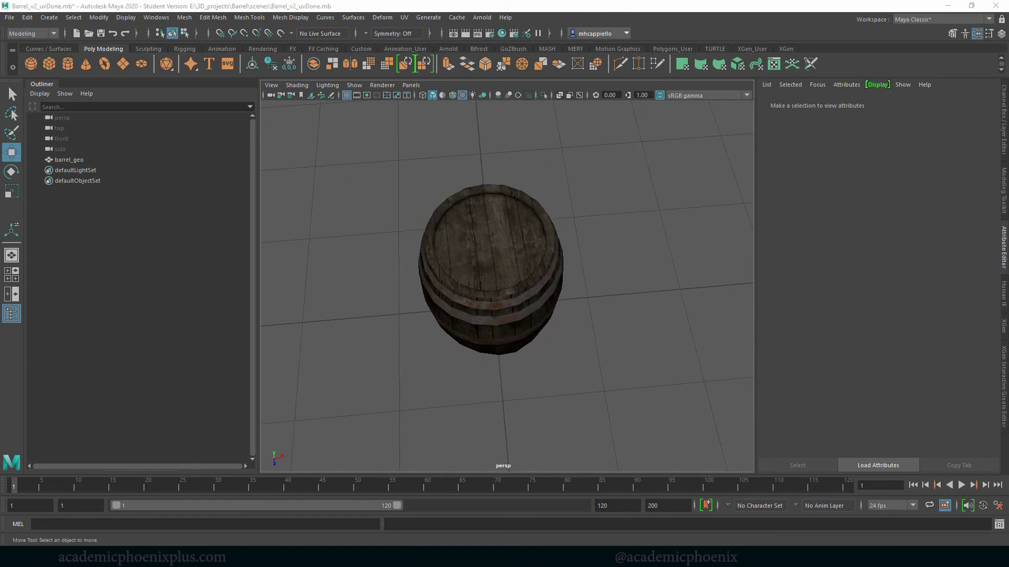
{"action": "left_click_drag", "start_coordinate": [654, 363], "coordinate": [497, 250]}
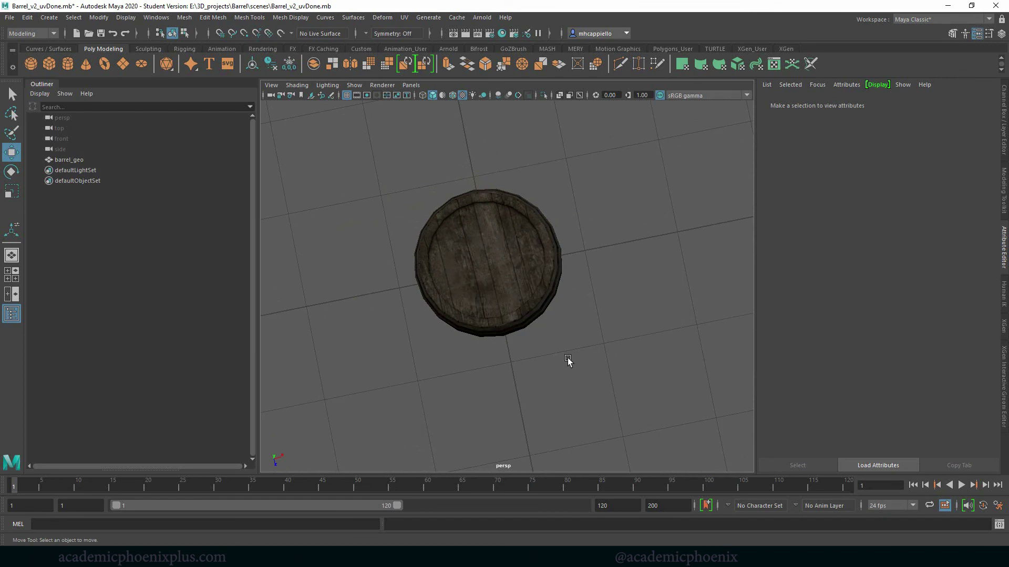
{"action": "left_click_drag", "start_coordinate": [567, 363], "coordinate": [440, 254]}
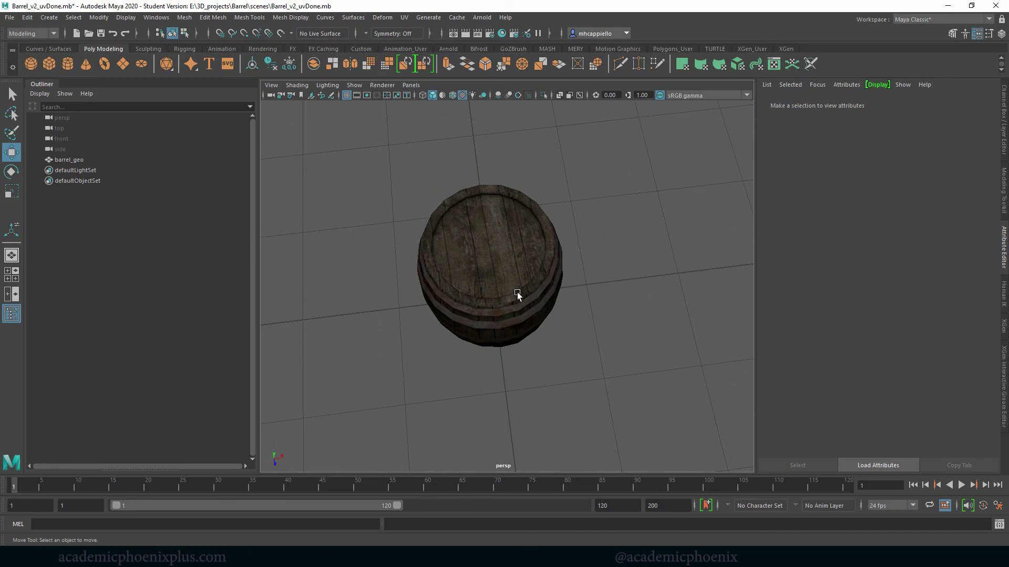
Step: Add a 'Fine Wine' text layer above the metal group
{"action": "key", "text": "alt+Tab"}
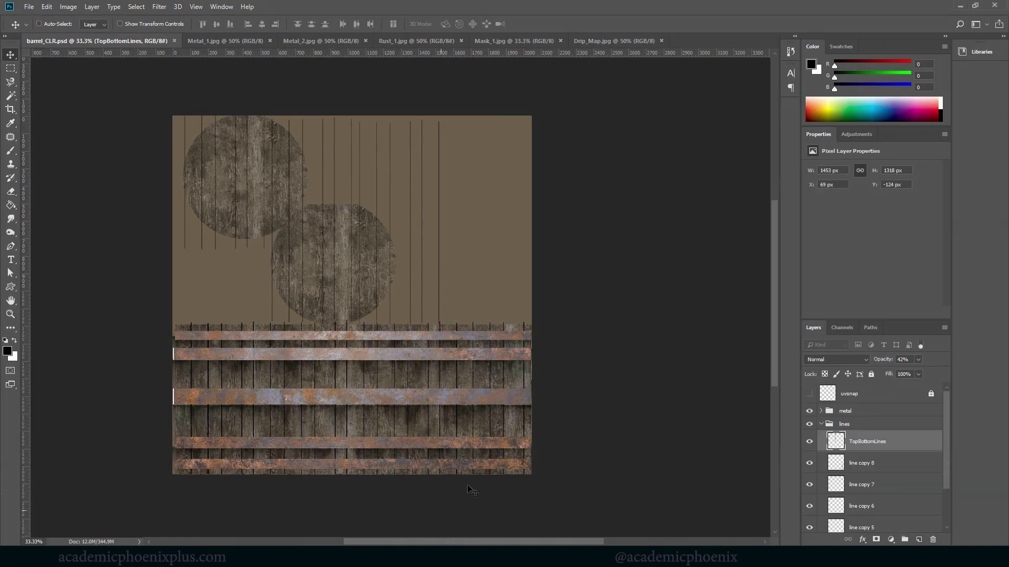
{"action": "left_click", "coordinate": [820, 424]}
{"action": "left_click", "coordinate": [862, 411]}
{"action": "key", "text": "t"}
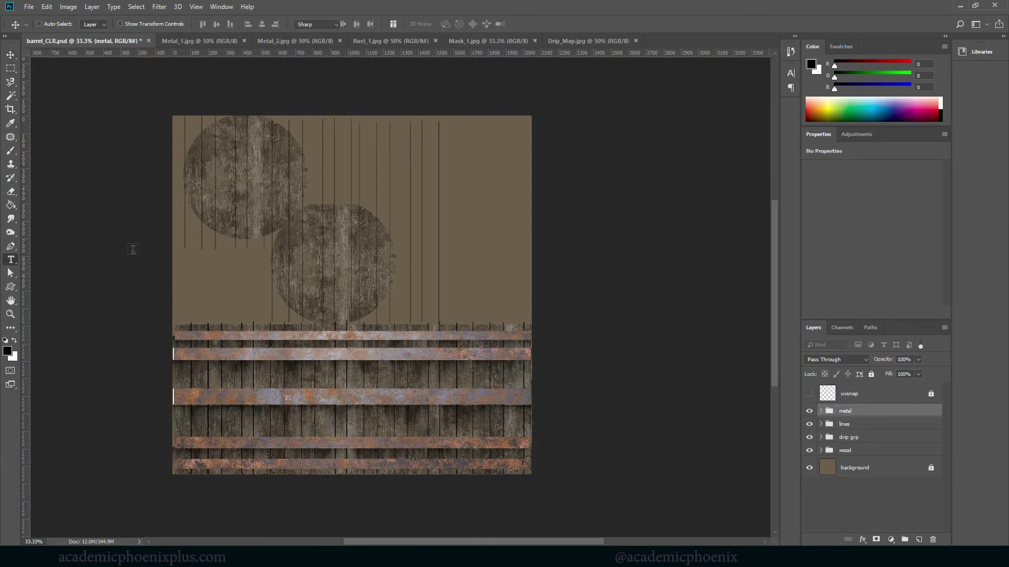
{"action": "left_click", "coordinate": [303, 245]}
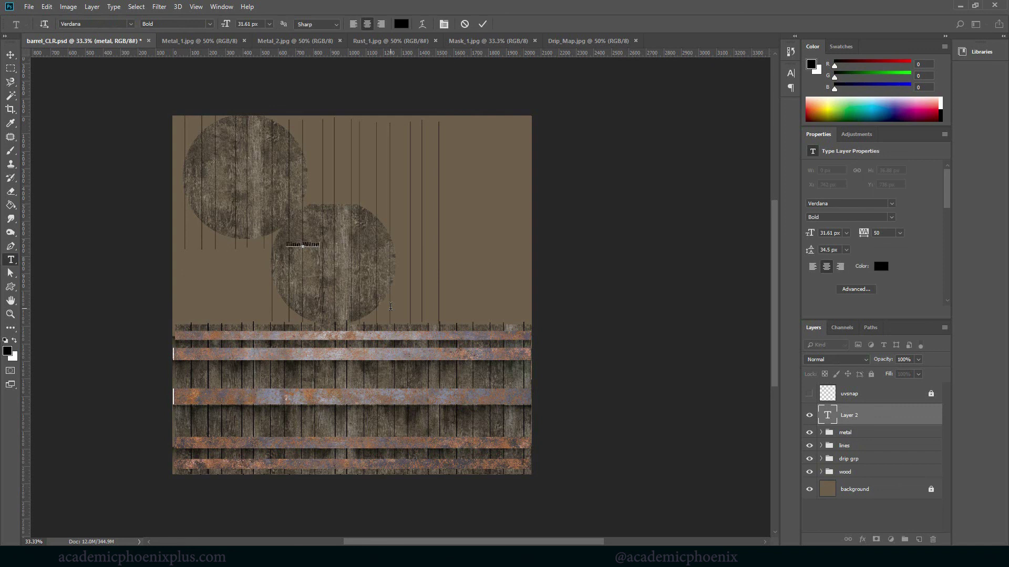
{"action": "left_click", "coordinate": [10, 54]}
Step: Scale up the Fine Wine text and position it across the upper-left lid circle
{"action": "key", "text": "ctrl"}
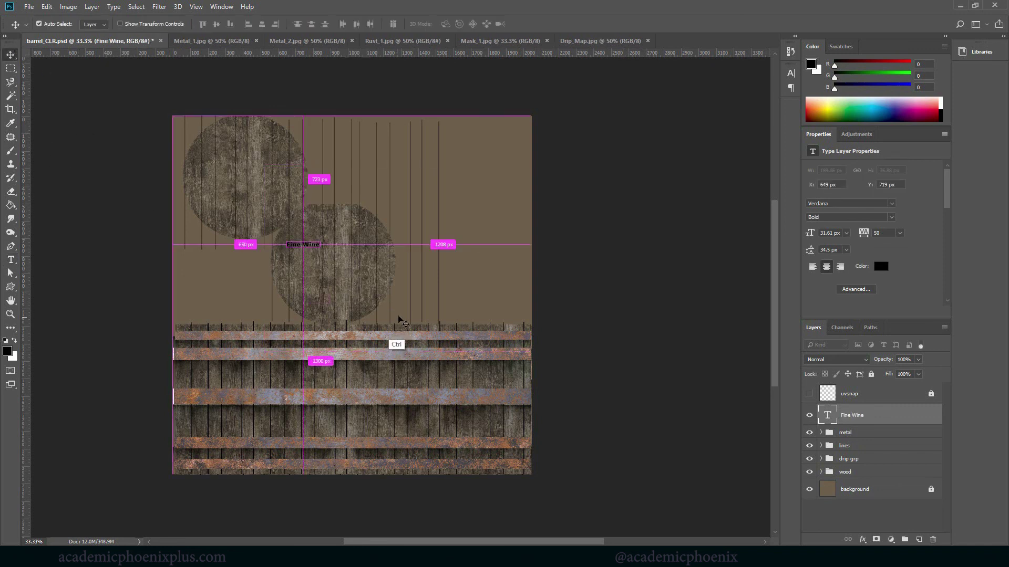
{"action": "key", "text": "ctrl+t"}
{"action": "left_click_drag", "start_coordinate": [319, 245], "coordinate": [249, 176]}
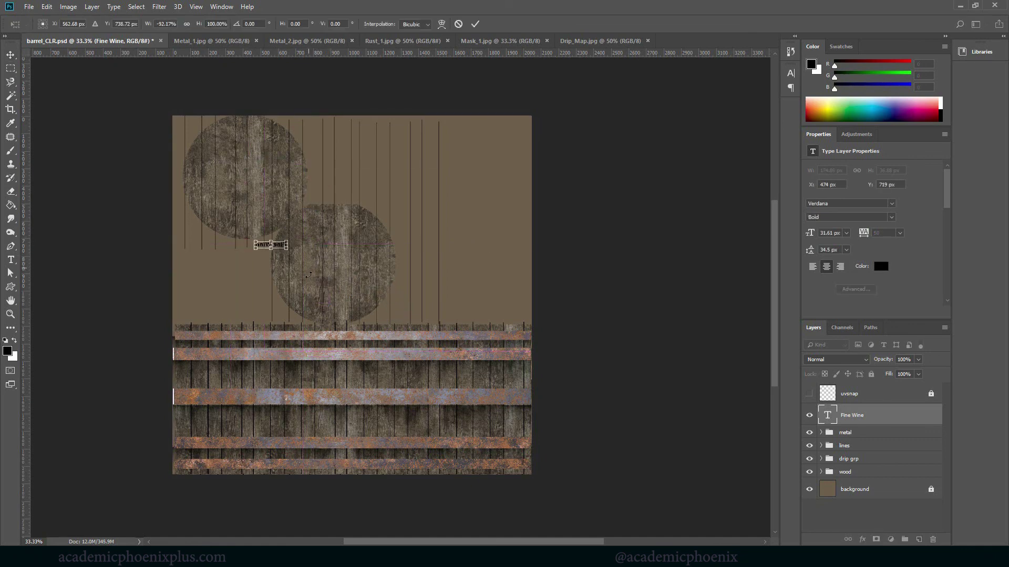
{"action": "key", "text": "ctrl+z"}
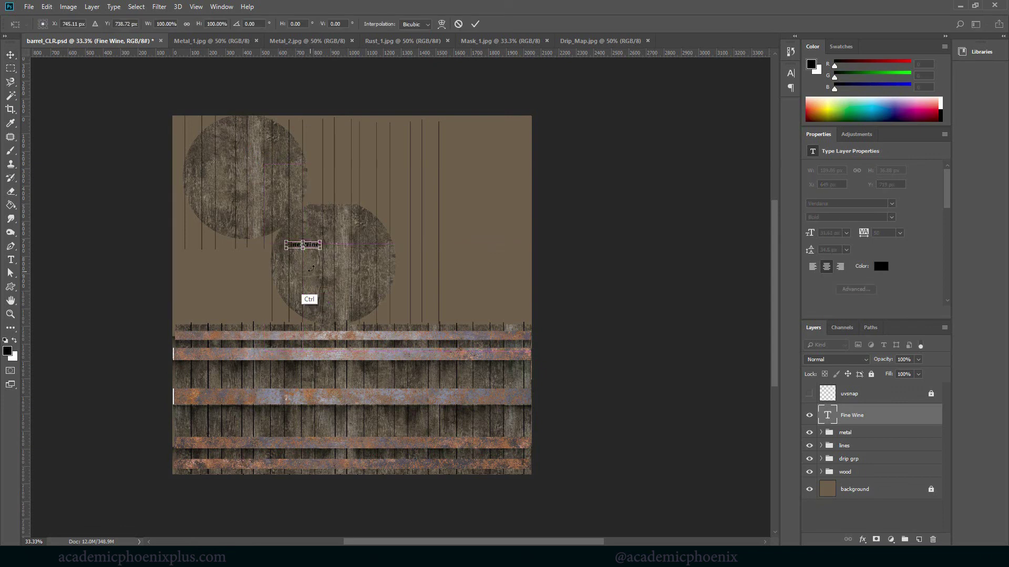
{"action": "left_click_drag", "start_coordinate": [320, 248], "coordinate": [275, 165]}
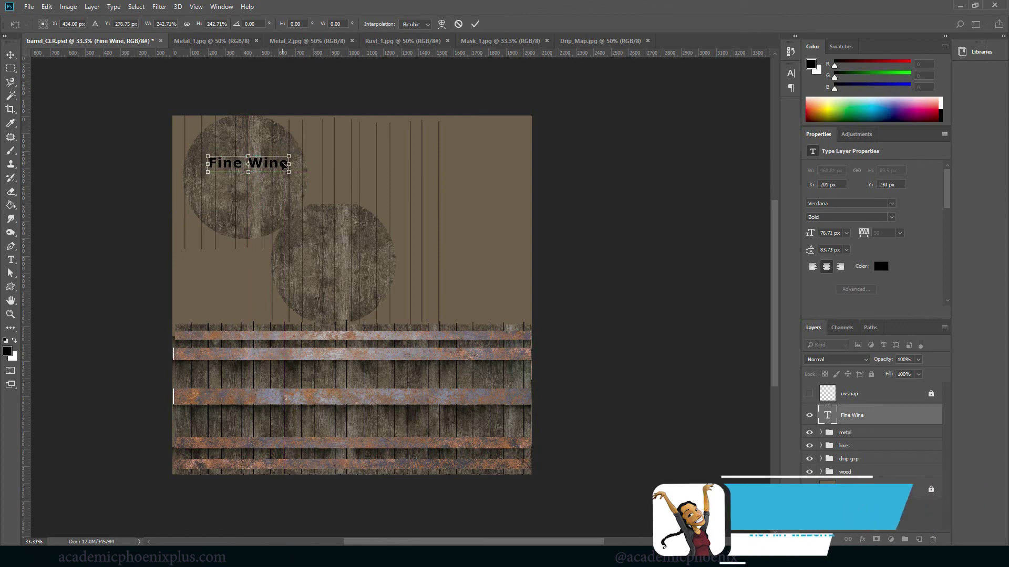
{"action": "key", "text": "Return"}
{"action": "key", "text": "Left"}
{"action": "key", "text": "Left"}
{"action": "key", "text": "Left"}
{"action": "key", "text": "Left"}
{"action": "key", "text": "Left"}
{"action": "key", "text": "Left"}
{"action": "key", "text": "Left"}
{"action": "key", "text": "Left"}
{"action": "key", "text": "Left"}
{"action": "key", "text": "Left"}
{"action": "key", "text": "Left"}
{"action": "key", "text": "Left"}
{"action": "key", "text": "Left"}
{"action": "key", "text": "Left"}
{"action": "key", "text": "Left"}
{"action": "key", "text": "Left"}
{"action": "key", "text": "Left"}
{"action": "key", "text": "Left"}
{"action": "key", "text": "Left"}
{"action": "key", "text": "Left"}
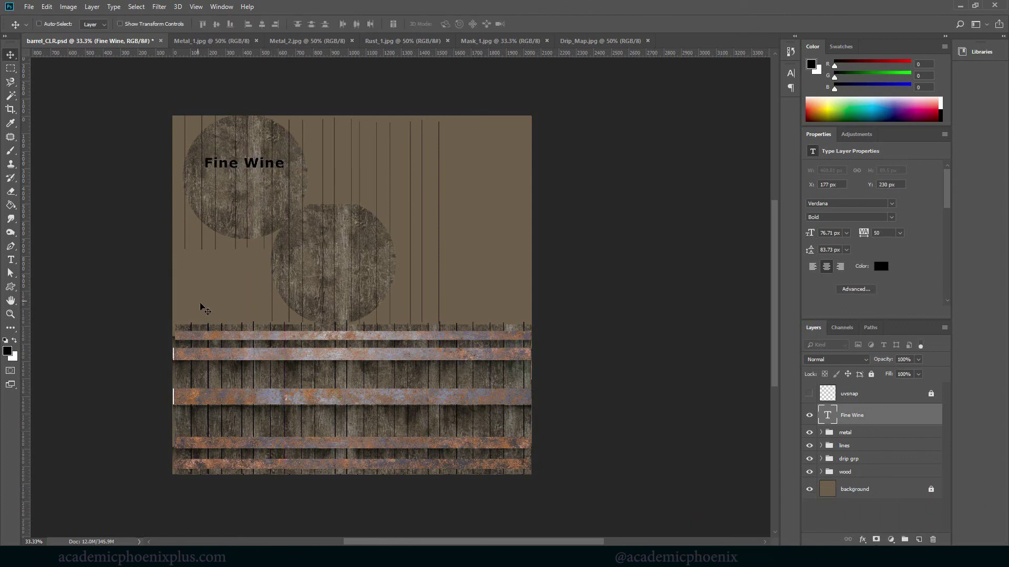
{"action": "key", "text": "ctrl+t"}
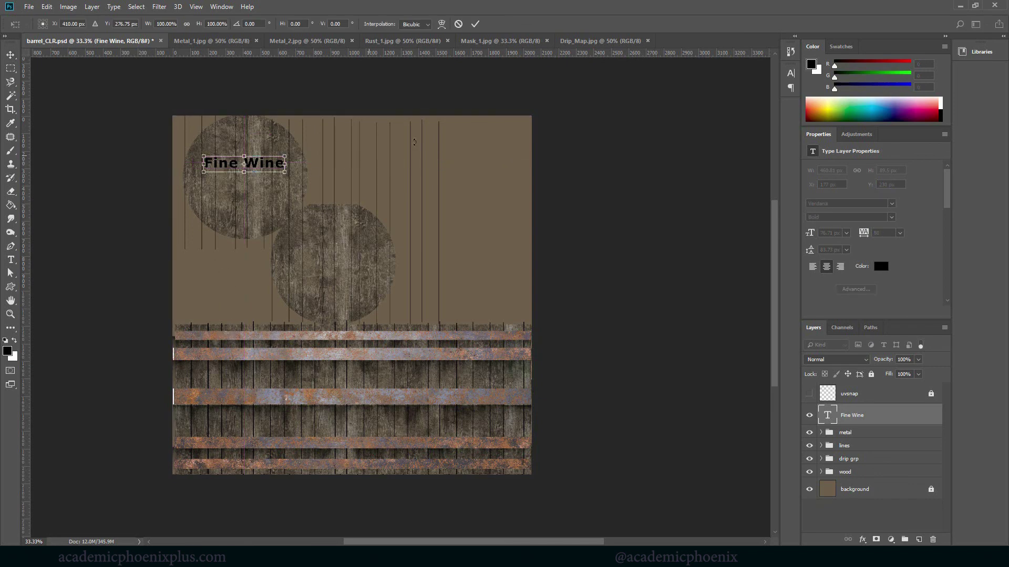